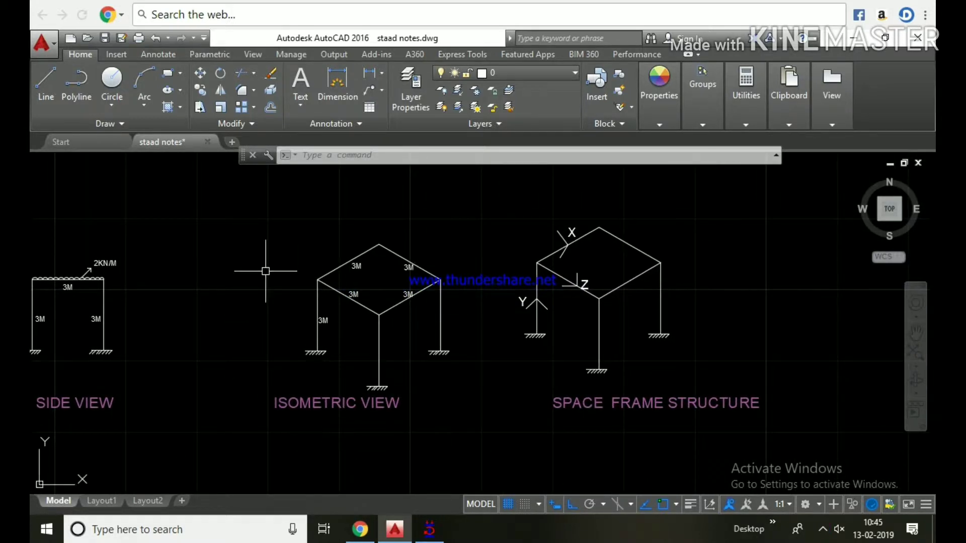
# Step: Examine the loads and member lengths in the frame's side and top views
pyautogui.moveTo(222, 421)
pyautogui.mouseDown(button='middle')
pyautogui.moveTo(310, 410)
pyautogui.moveTo(492, 413)
pyautogui.mouseUp(button='middle')
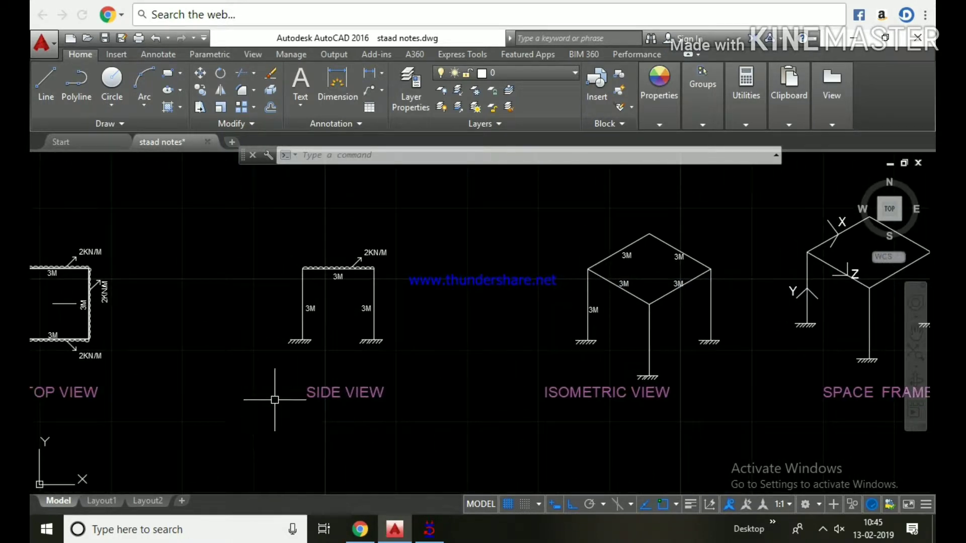
pyautogui.scroll(2, 295, 343)
pyautogui.scroll(-2, 244, 394)
pyautogui.moveTo(173, 394); pyautogui.dragTo(425, 394, button='middle')
pyautogui.scroll(2, 351, 395)
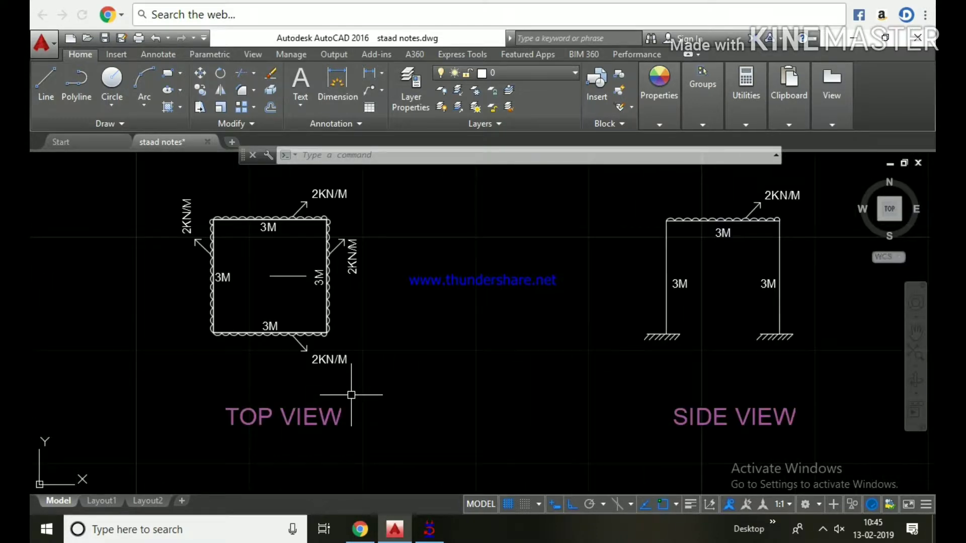
pyautogui.scroll(-3, 363, 394)
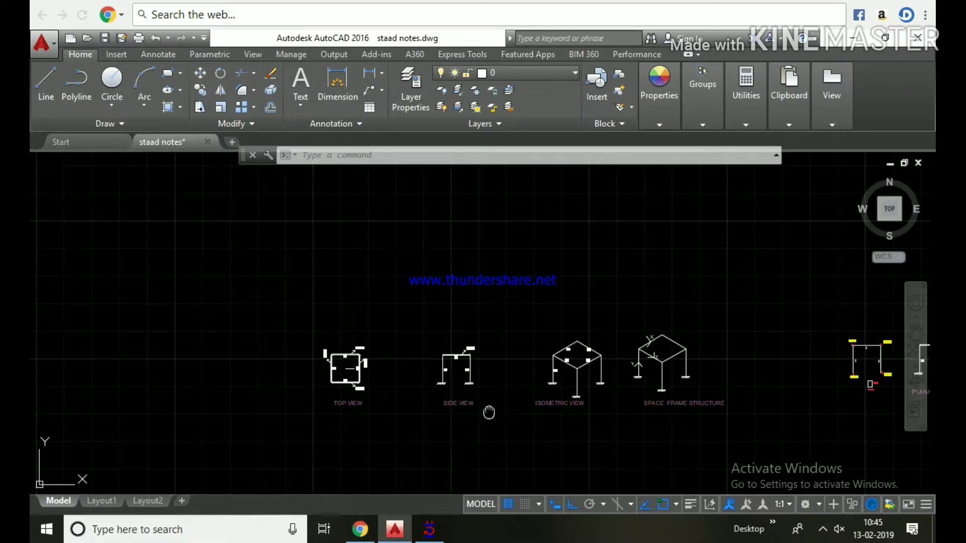
# Step: Copy the rectangular section with its YD=.4M and ZD=.23M labels to the empty area below the side and isometric views
pyautogui.moveTo(492, 409); pyautogui.dragTo(307, 388, button='middle')
pyautogui.scroll(5, 684, 367)
pyautogui.write('co')
pyautogui.press('Return')
pyautogui.click(746, 429)
pyautogui.click(654, 352)
pyautogui.press('Return')
pyautogui.press('Return')
pyautogui.press('Return')
pyautogui.write('co')
pyautogui.press('Return')
pyautogui.click(740, 421)
pyautogui.scroll(-5, 685, 381)
pyautogui.press('F8')
pyautogui.scroll(2, 274, 446)
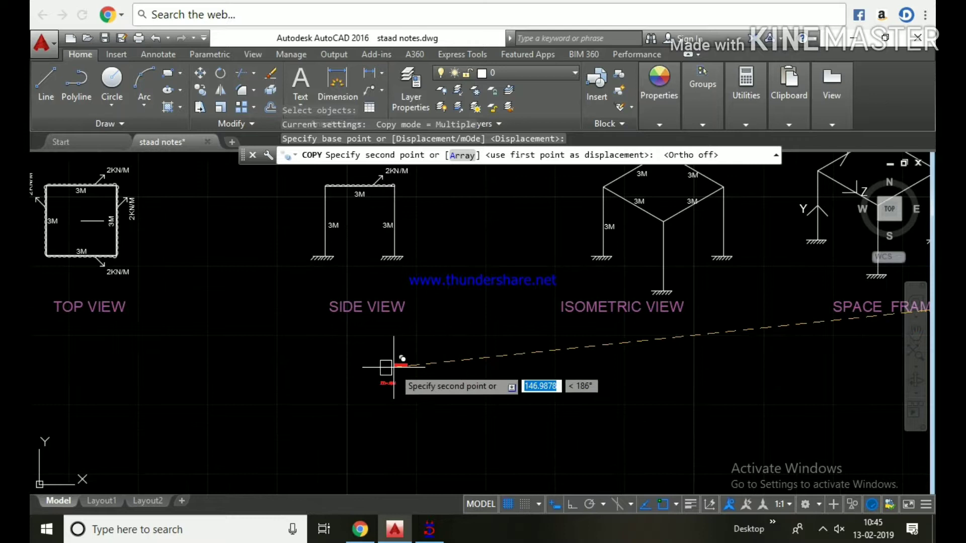
pyautogui.press('Escape')
# Step: Place a second copy of the section and its dimension labels to the right of the first
pyautogui.scroll(6, 482, 382)
pyautogui.write('co')
pyautogui.click(547, 393)
pyautogui.click(382, 273)
pyautogui.click(659, 308)
pyautogui.press('Escape')
pyautogui.scroll(2, 746, 332)
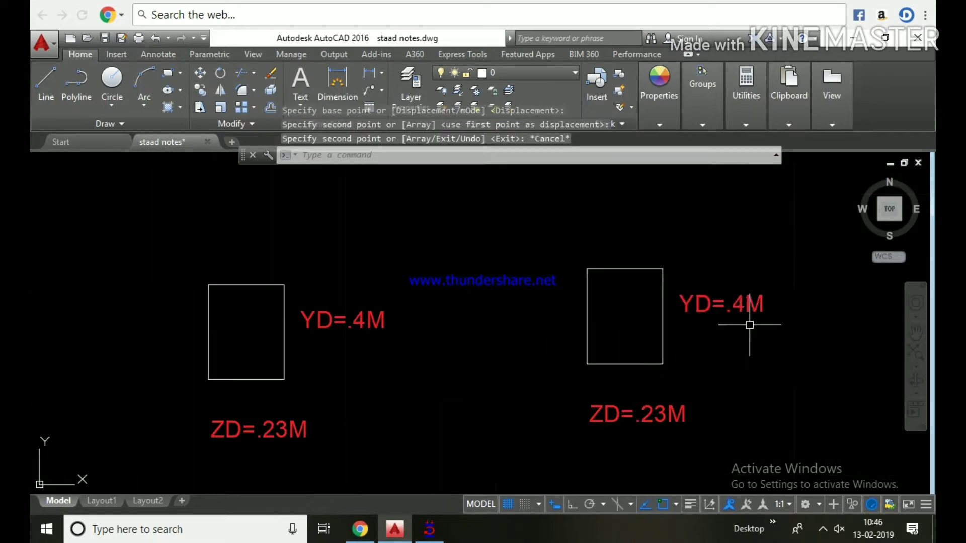
# Step: Change the depth label of the right-hand section to YD=.3M
pyautogui.doubleClick(746, 306)
pyautogui.press('BackSpace')
pyautogui.write('3')
pyautogui.click(727, 368)
pyautogui.moveTo(505, 349); pyautogui.dragTo(516, 336, button='middle')
pyautogui.scroll(-6, 514, 336)
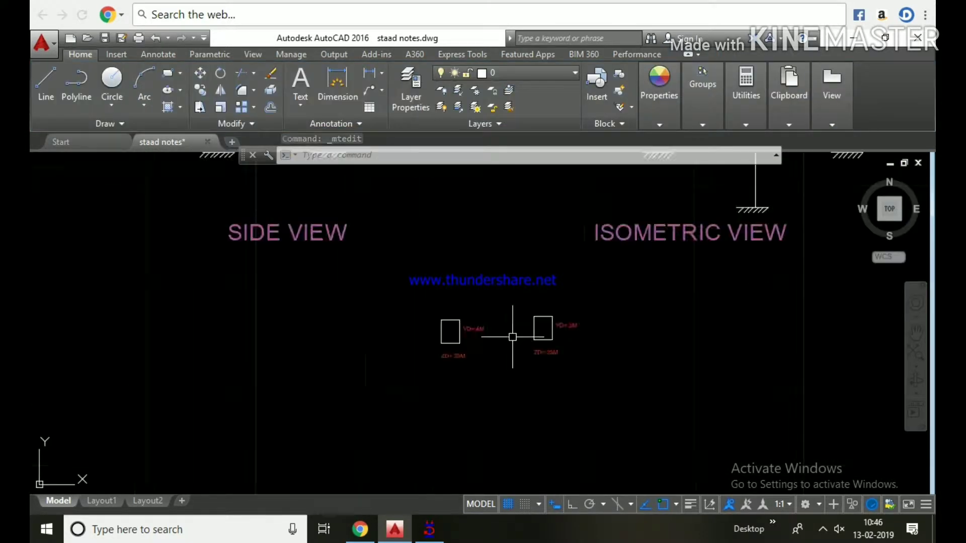
pyautogui.scroll(4, 503, 337)
pyautogui.write('t')
pyautogui.press('Return')
pyautogui.click(212, 309)
pyautogui.click(285, 426)
pyautogui.write('COLUMN')
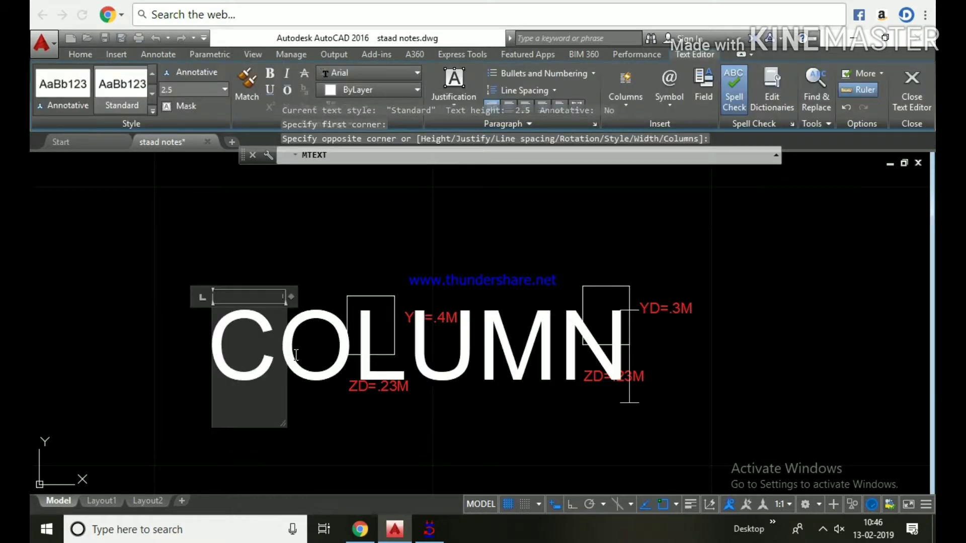
pyautogui.press('Escape')
pyautogui.click(563, 275)
# Step: Copy the YD=.4M label to the left of the first section
pyautogui.scroll(-2, 468, 307)
pyautogui.write('co')
pyautogui.click(460, 314)
pyautogui.click(428, 316)
pyautogui.click(314, 322)
# Step: Replace the text of the label left of the first section with "COLUMN" and an equals sign on the second line
pyautogui.scroll(2, 330, 330)
pyautogui.doubleClick(345, 318)
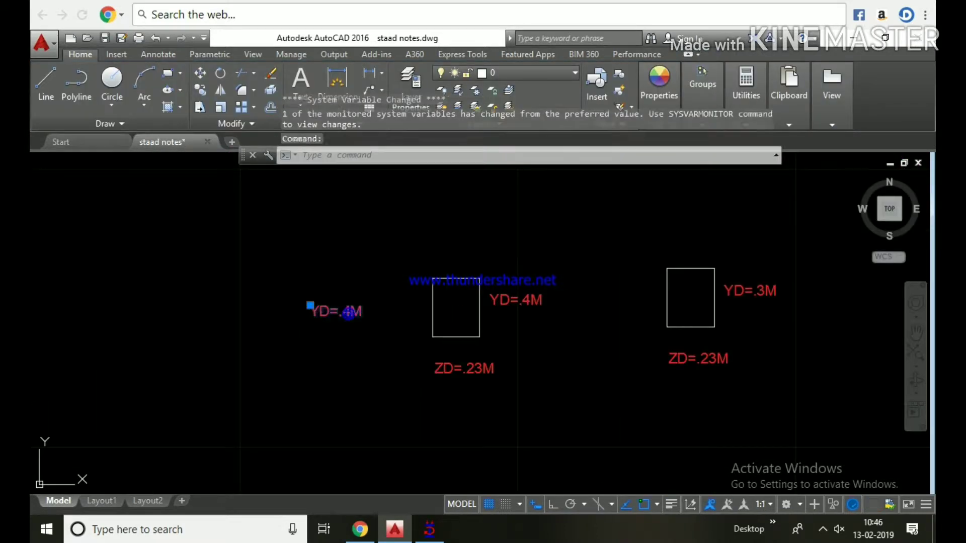
pyautogui.write('COLUMN')
pyautogui.press('Return')
pyautogui.write('S')
pyautogui.scroll(-4, 259, 355)
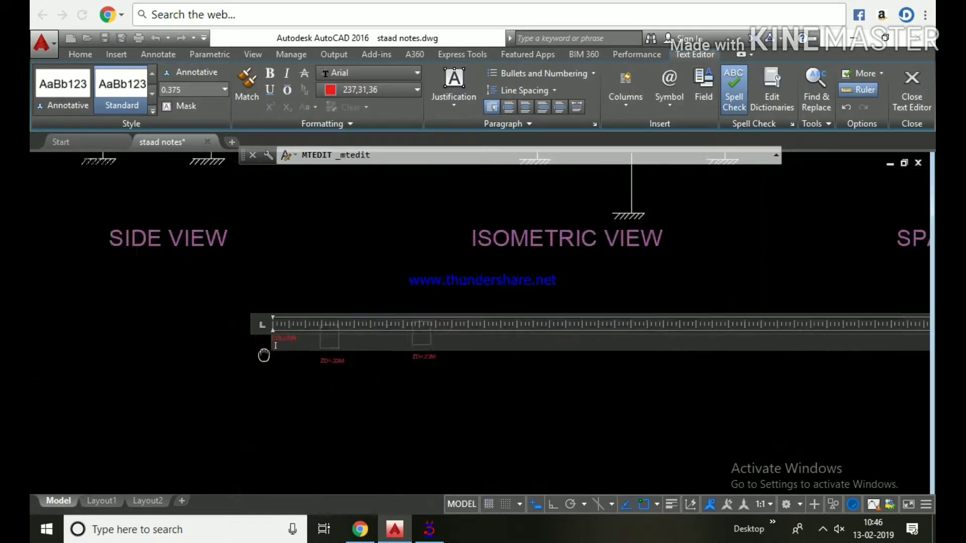
pyautogui.moveTo(263, 356); pyautogui.dragTo(475, 360, button='middle')
pyautogui.scroll(-4, 475, 360)
pyautogui.moveTo(745, 341); pyautogui.dragTo(878, 342)
pyautogui.click(489, 373)
# Step: Copy the COLUMN label to the left of the second section
pyautogui.scroll(8, 514, 358)
pyautogui.write('co')
pyautogui.press('Return')
pyautogui.click(322, 336)
pyautogui.click(288, 330)
pyautogui.click(565, 326)
pyautogui.press('Escape')
# Step: Change the copied label's word to BEAM, keeping the equals sign below it
pyautogui.doubleClick(631, 329)
pyautogui.moveTo(631, 329); pyautogui.dragTo(540, 333)
pyautogui.write('BEAM')
pyautogui.click(563, 381)
# Step: Move the COLUMN label, its section and dimension labels to the left, away from the BEAM group
pyautogui.write('m')
pyautogui.press('Return')
pyautogui.moveTo(528, 415); pyautogui.dragTo(277, 297)
pyautogui.press('Return')
pyautogui.click(412, 291)
pyautogui.click(315, 294)
pyautogui.press('Escape')
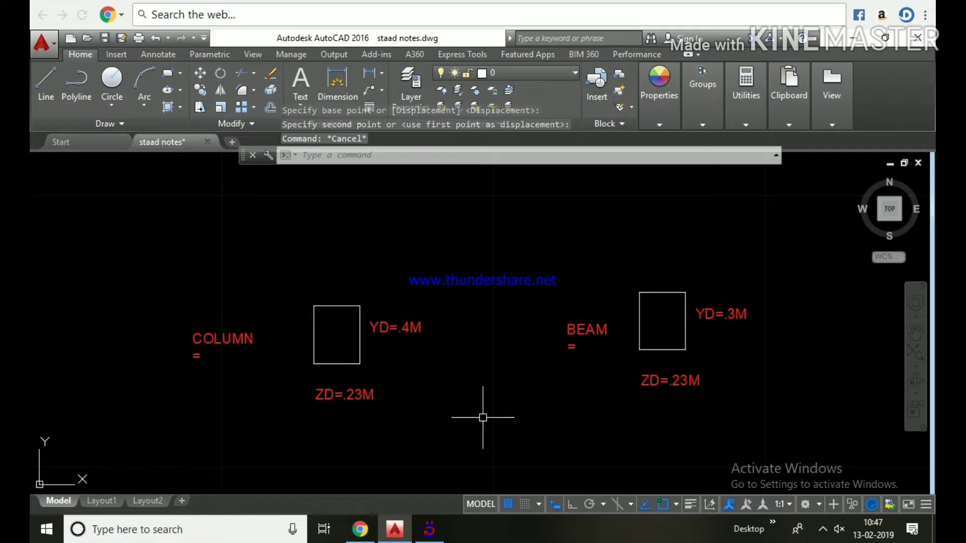
# Step: Switch to STAAD.Pro and set up a new Space project named "space frame structure"
pyautogui.scroll(-5, 483, 417)
pyautogui.moveTo(832, 90)
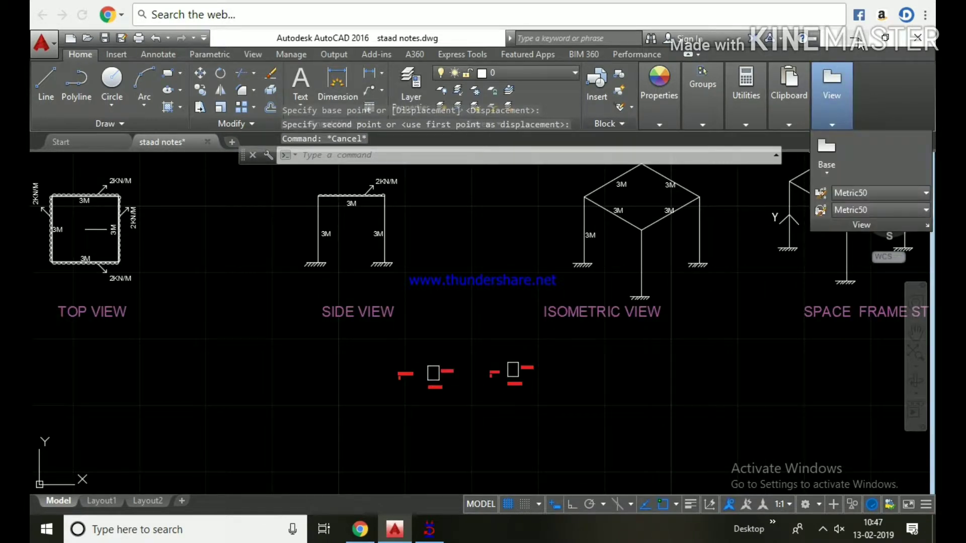
pyautogui.click(858, 40)
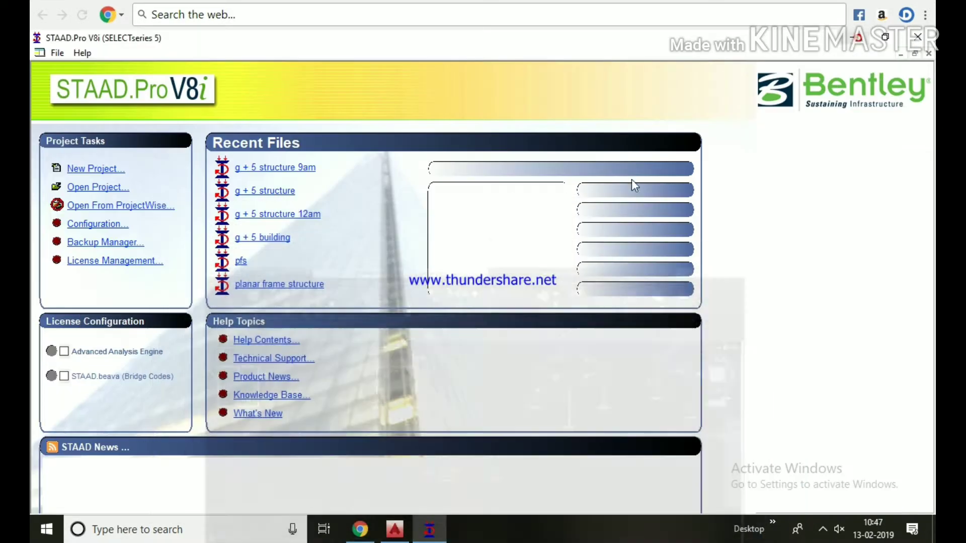
pyautogui.click(95, 171)
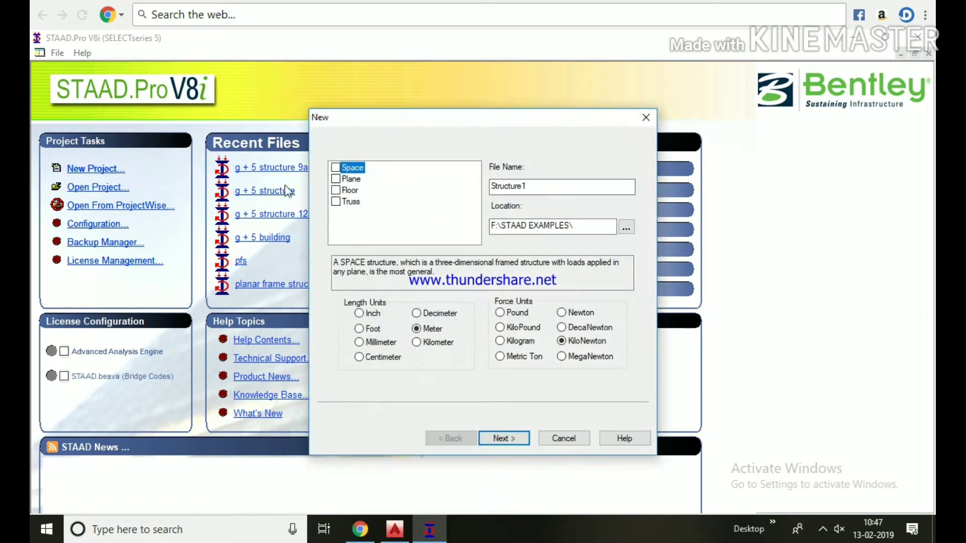
pyautogui.click(335, 167)
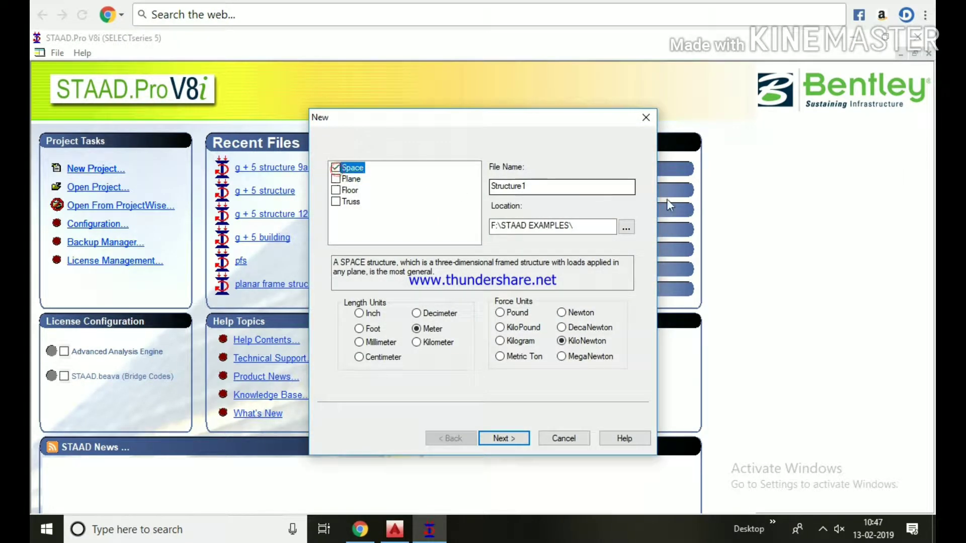
pyautogui.moveTo(561, 185); pyautogui.dragTo(411, 194)
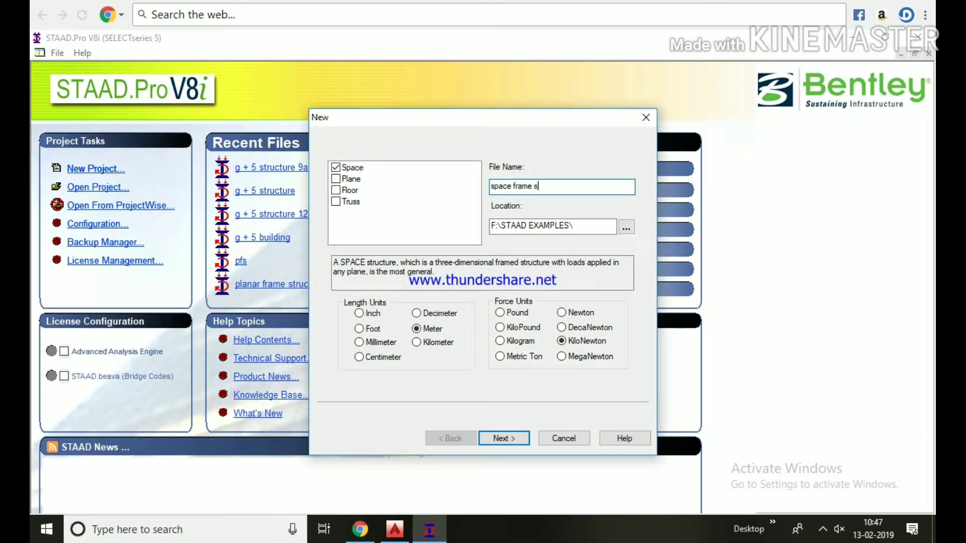
pyautogui.write('e')
pyautogui.click(593, 227)
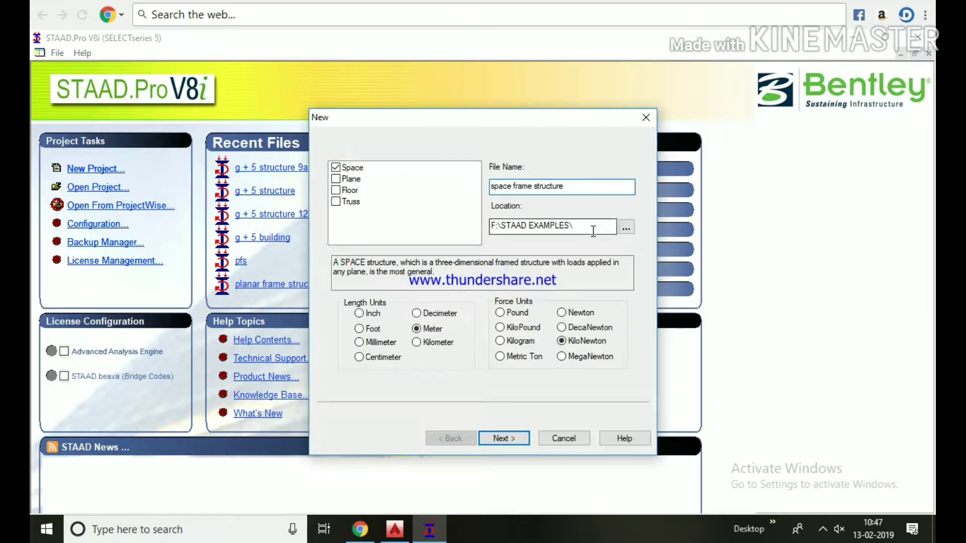
# Step: Finish creating the project with Open Structure Wizard as the starting mode
pyautogui.click(503, 439)
pyautogui.click(344, 184)
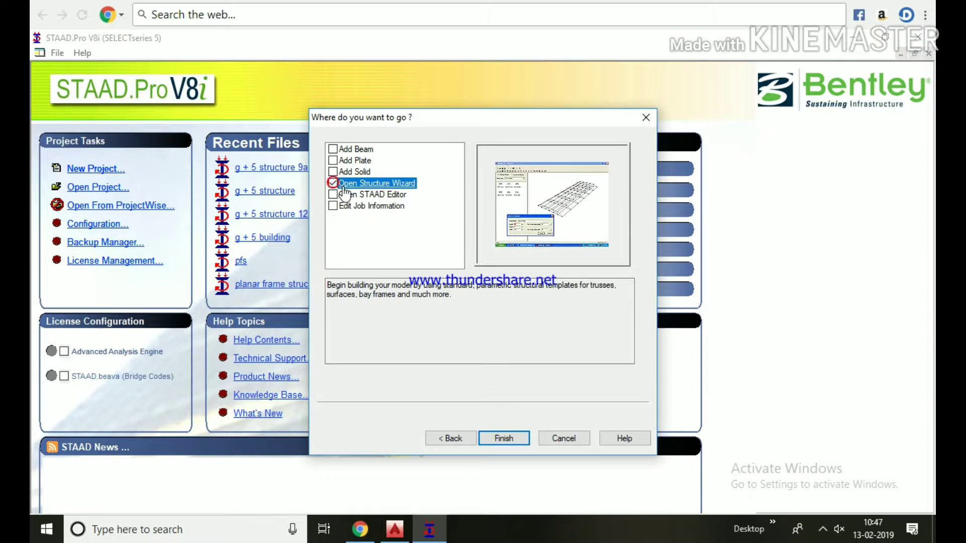
pyautogui.click(504, 438)
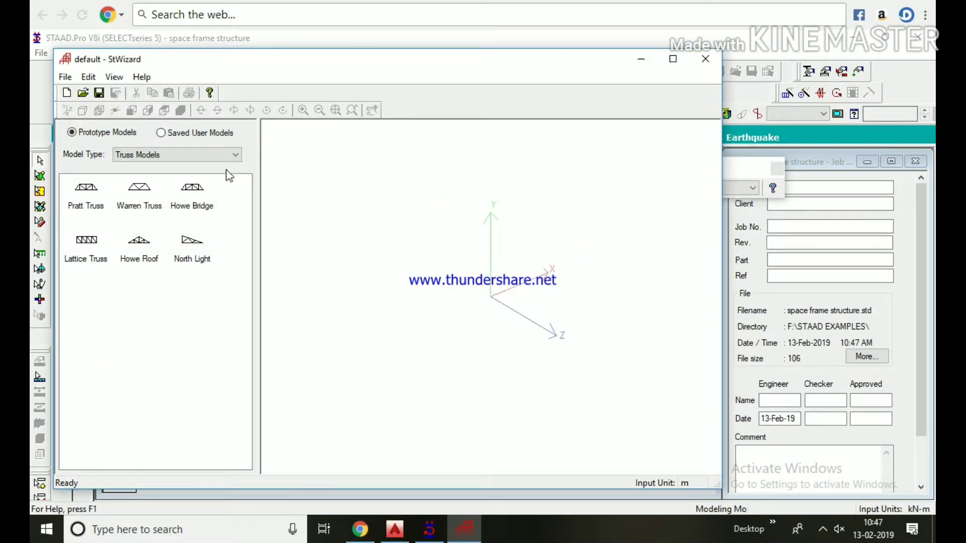
# Step: Examine the prototypes offered under the Frame, VBA-Macro, Import CAD and Surface/Plate model types
pyautogui.click(164, 156)
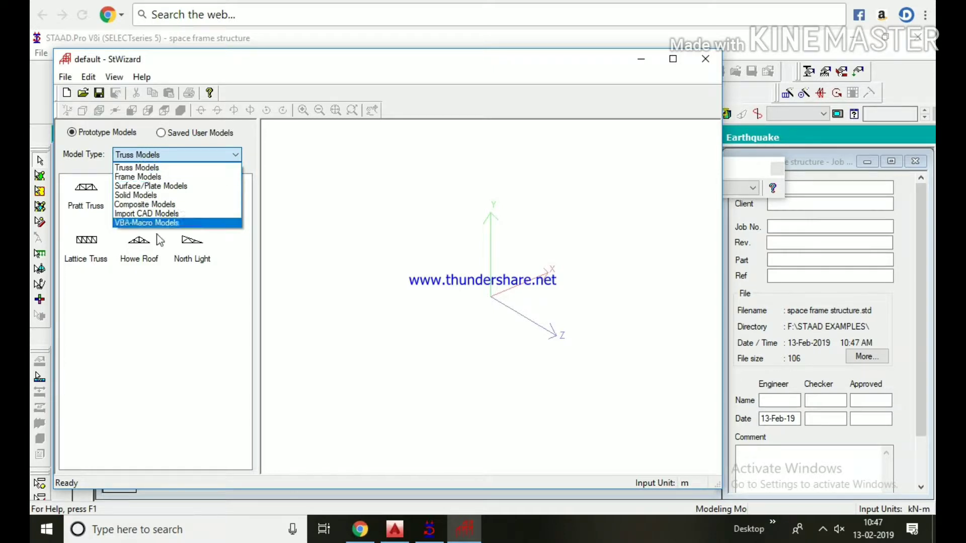
pyautogui.click(171, 300)
pyautogui.click(181, 155)
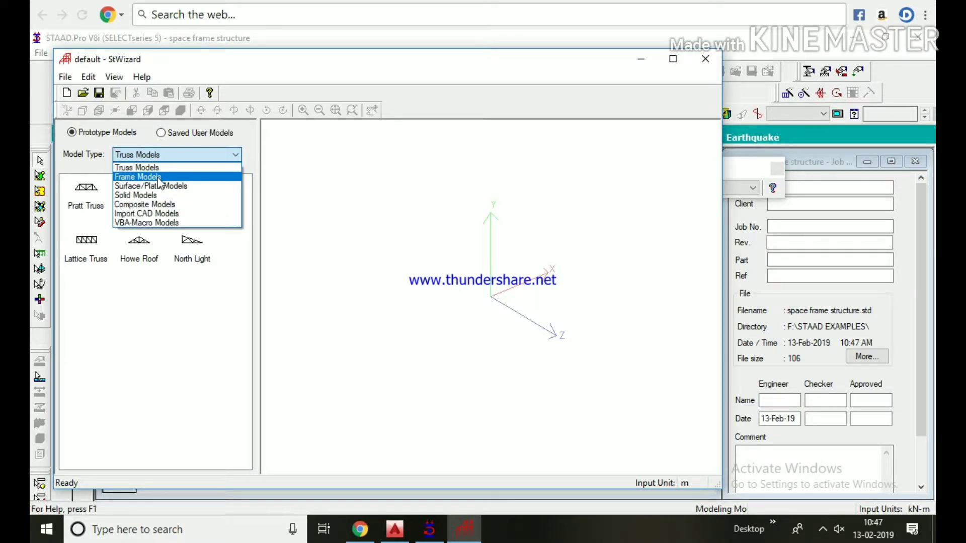
pyautogui.click(173, 174)
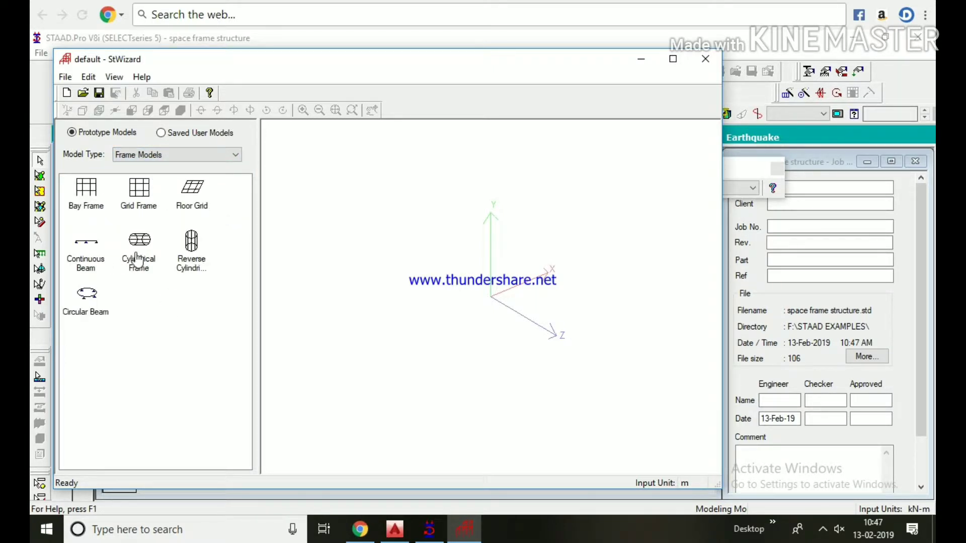
pyautogui.click(138, 258)
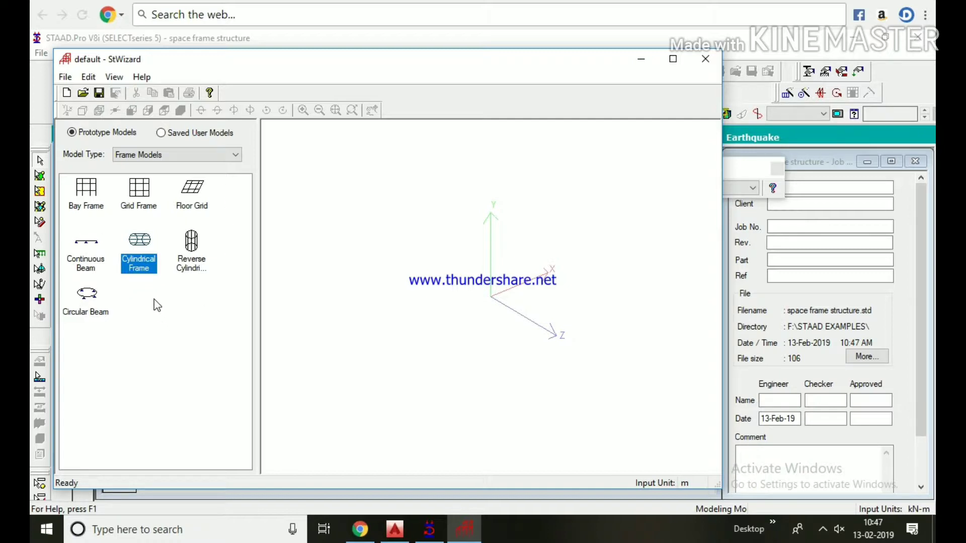
pyautogui.click(181, 155)
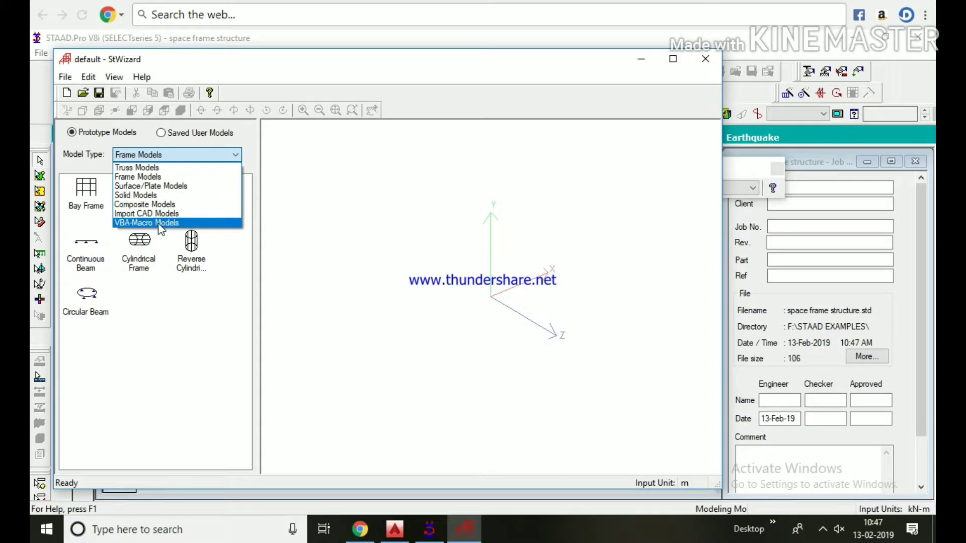
pyautogui.click(149, 219)
pyautogui.click(180, 154)
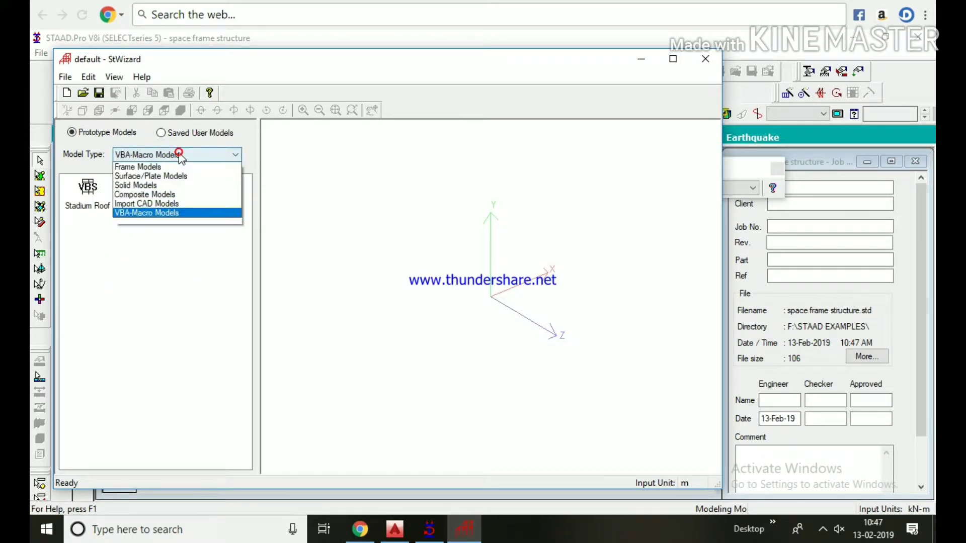
pyautogui.click(149, 213)
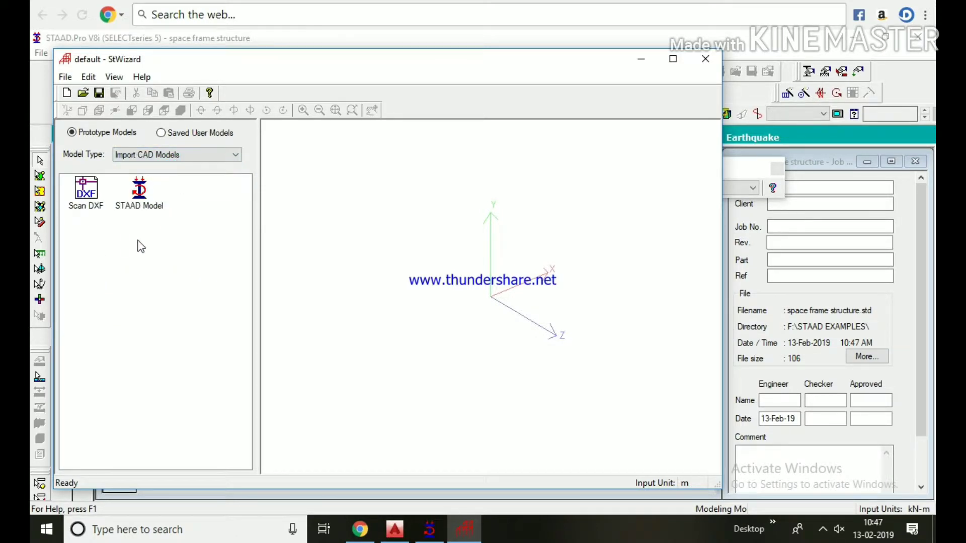
pyautogui.click(189, 151)
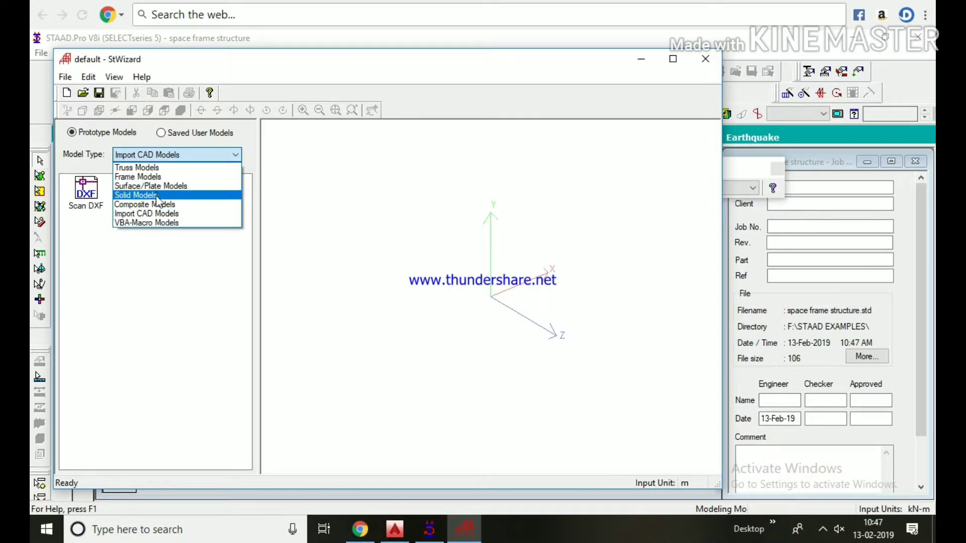
pyautogui.click(161, 187)
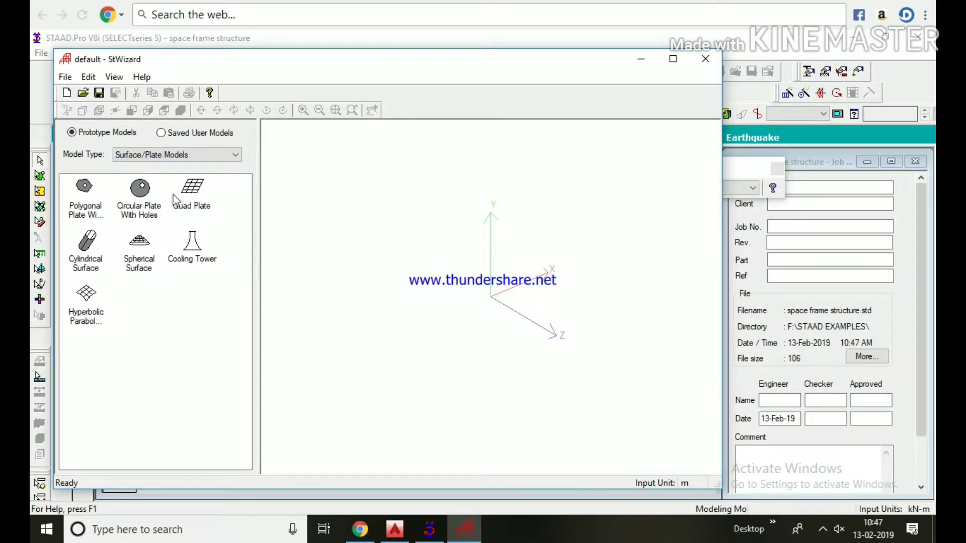
# Step: Generate a Bay Frame from Frame Models with length, height and width of 3 m and one bay in each direction
pyautogui.click(217, 155)
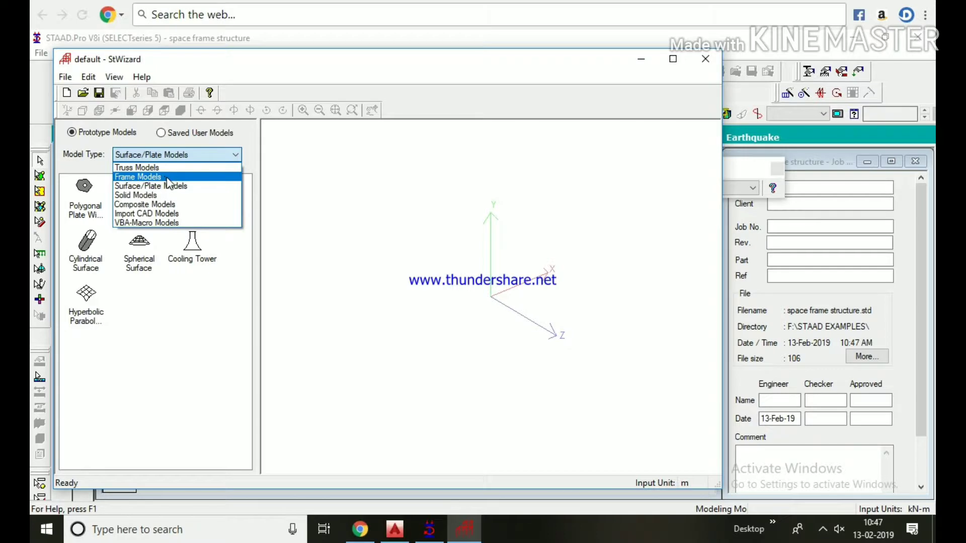
pyautogui.click(167, 178)
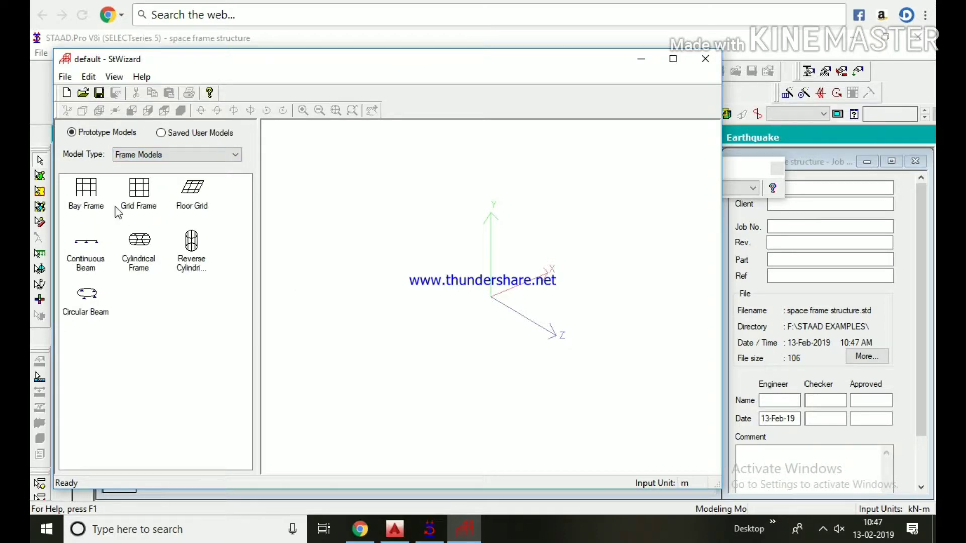
pyautogui.doubleClick(86, 207)
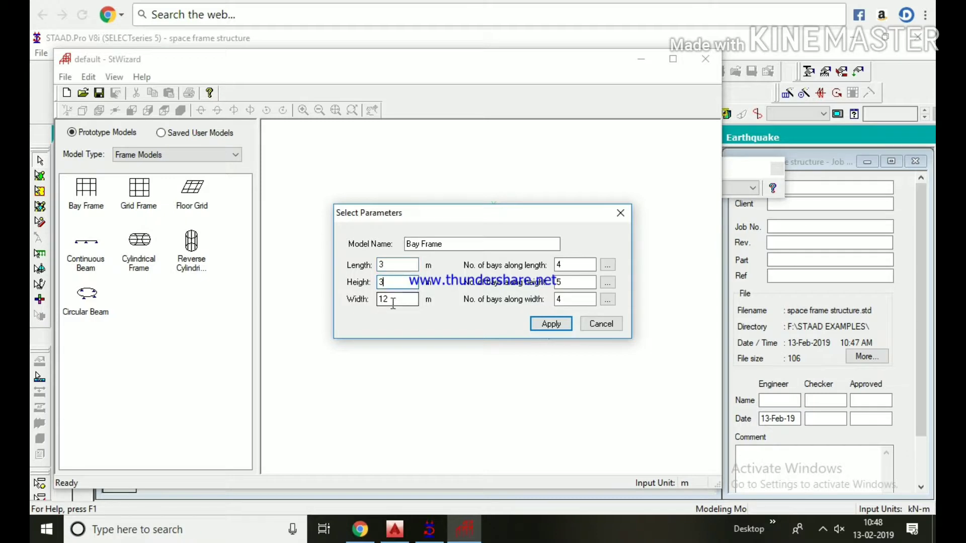
pyautogui.doubleClick(574, 265)
pyautogui.write('1')
pyautogui.press('Tab')
pyautogui.write('1')
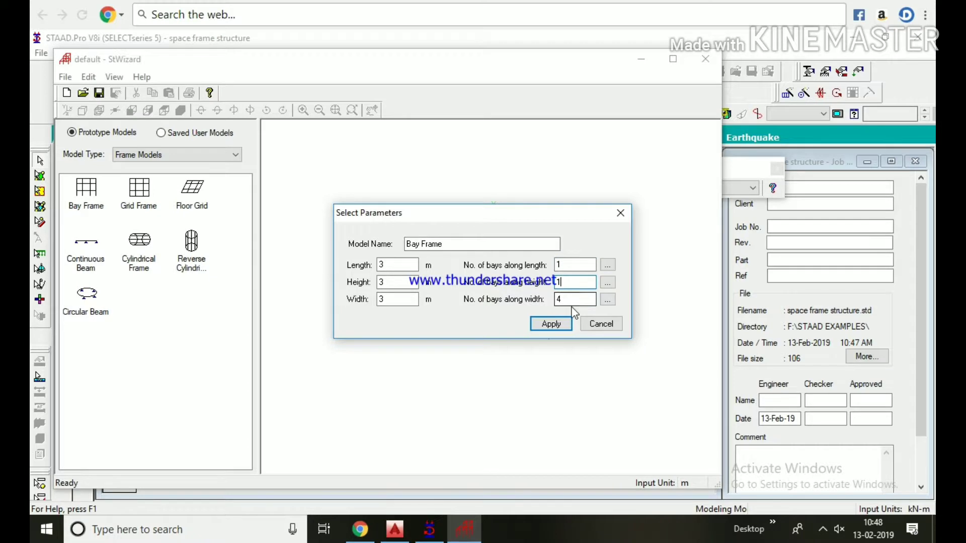
pyautogui.click(551, 323)
pyautogui.scroll(-9, 547, 309)
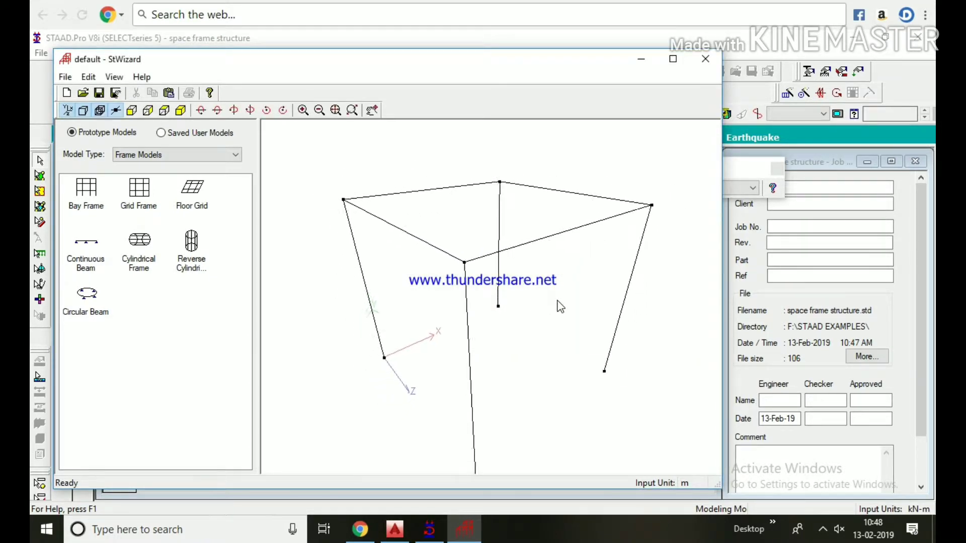
pyautogui.moveTo(563, 303)
pyautogui.mouseDown()
pyautogui.moveTo(539, 302)
pyautogui.moveTo(597, 386)
pyautogui.moveTo(505, 344)
pyautogui.moveTo(565, 324)
pyautogui.moveTo(559, 317)
pyautogui.mouseUp()
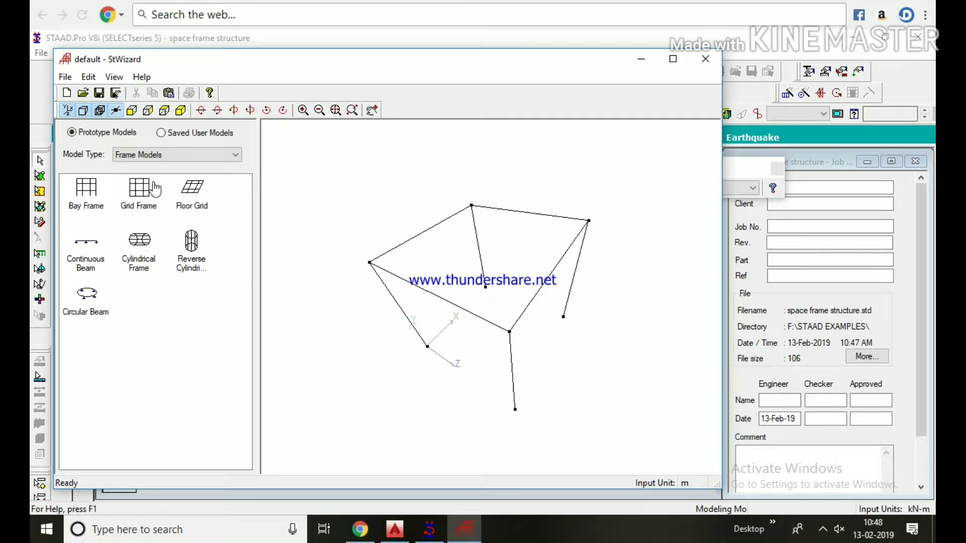
# Step: Regenerate the bay frame with two bays along the height and inspect it
pyautogui.doubleClick(87, 194)
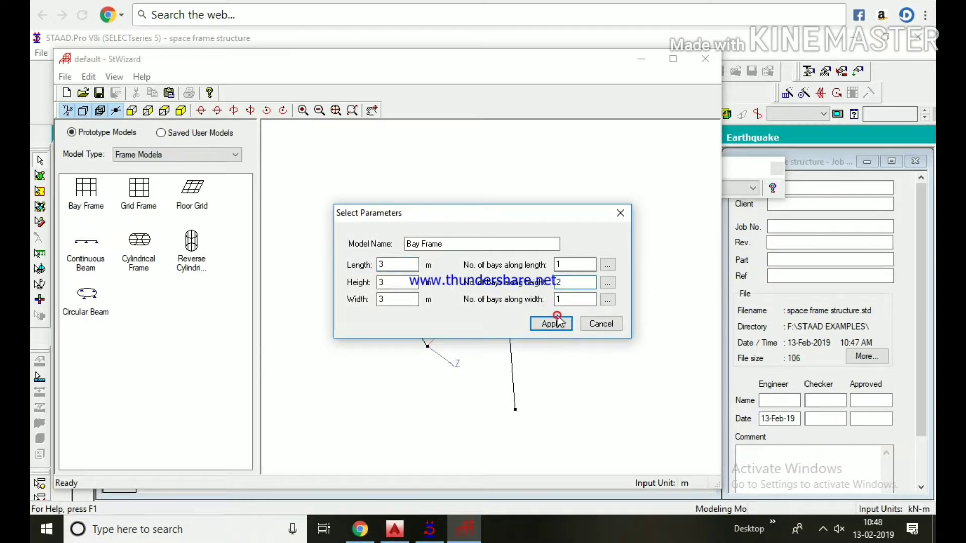
pyautogui.click(552, 323)
pyautogui.moveTo(539, 351)
pyautogui.mouseDown()
pyautogui.moveTo(502, 319)
pyautogui.moveTo(499, 332)
pyautogui.moveTo(553, 340)
pyautogui.mouseUp()
pyautogui.moveTo(402, 343)
pyautogui.mouseDown()
pyautogui.moveTo(400, 336)
pyautogui.moveTo(396, 347)
pyautogui.mouseUp()
# Step: Regenerate the bay frame with one bay along the height and transfer the prototype into the STAAD.Pro model
pyautogui.doubleClick(89, 202)
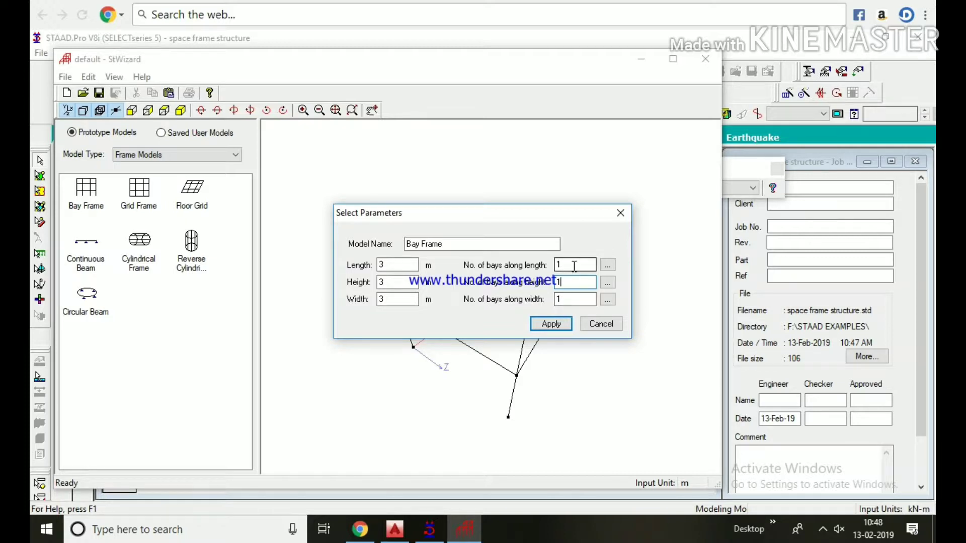
pyautogui.click(551, 324)
pyautogui.moveTo(556, 327); pyautogui.dragTo(547, 354)
pyautogui.click(706, 59)
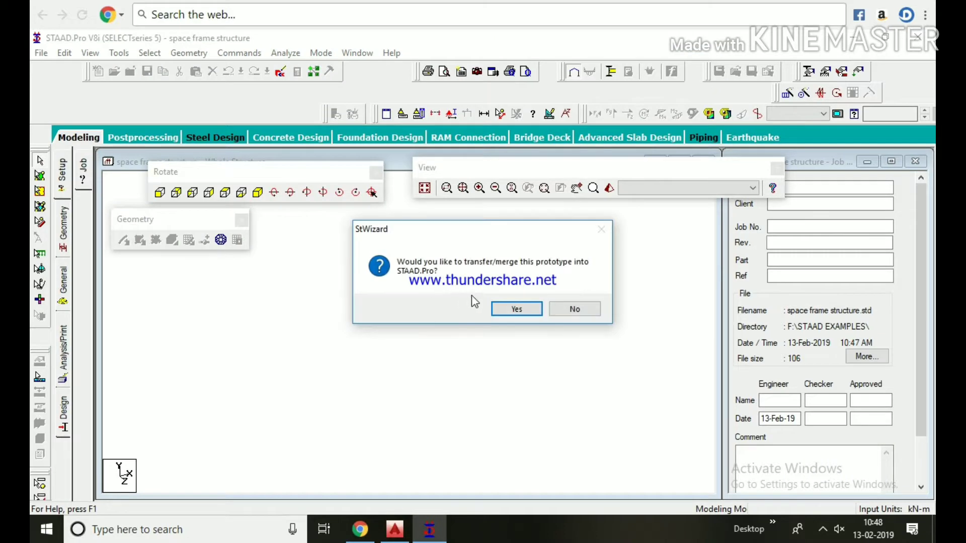
pyautogui.click(513, 308)
pyautogui.click(555, 218)
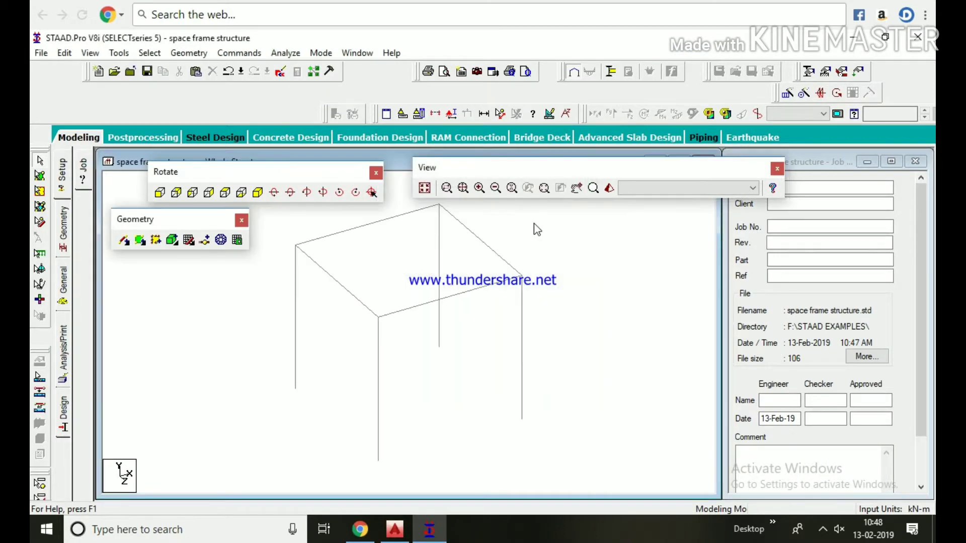
# Step: Dock the floating View, Rotate and Geometry toolbars above the drawing area
pyautogui.moveTo(496, 181); pyautogui.dragTo(470, 105)
pyautogui.moveTo(264, 171); pyautogui.dragTo(180, 90)
pyautogui.moveTo(187, 220); pyautogui.dragTo(226, 112)
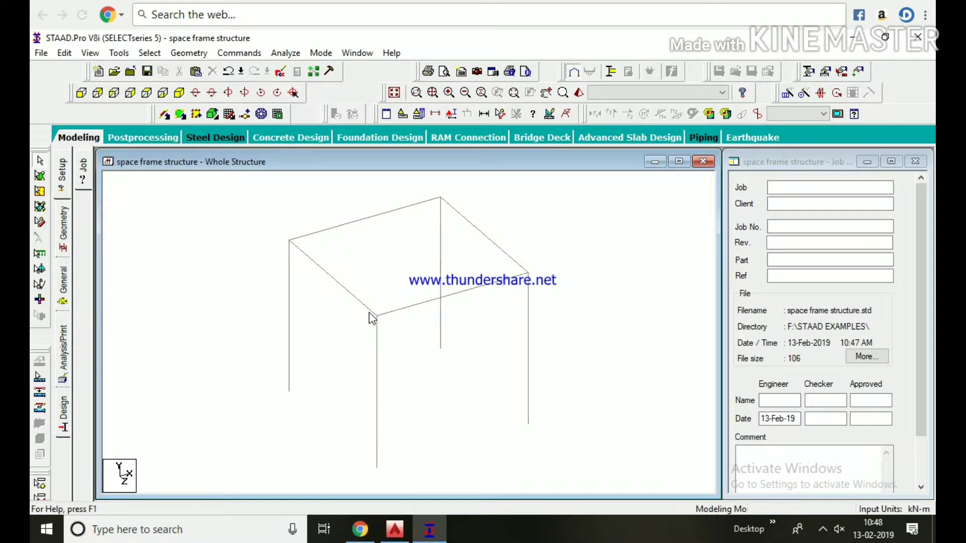
# Step: Inspect the transferred frame in the rendered 3D view, then close that view
pyautogui.rightClick(330, 340)
pyautogui.click(352, 389)
pyautogui.moveTo(461, 318); pyautogui.dragTo(454, 325)
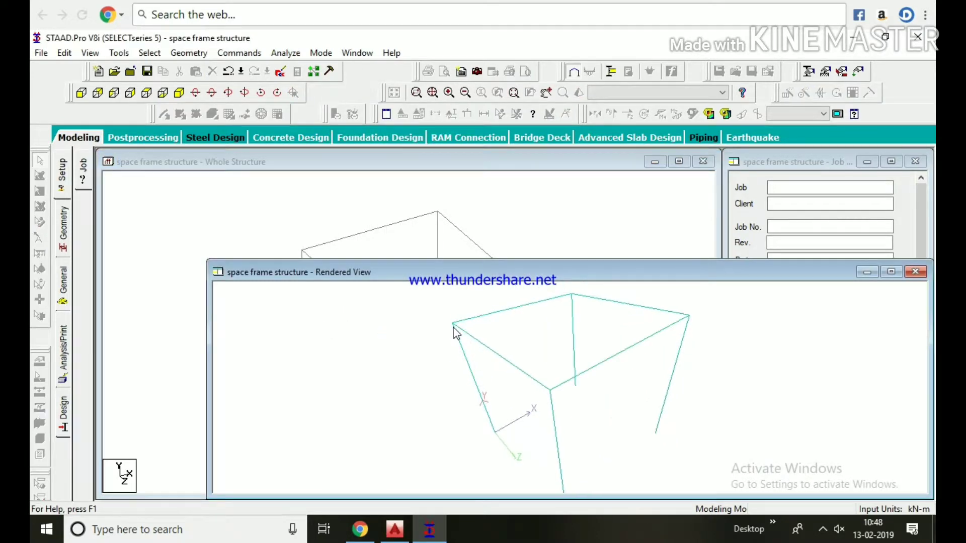
pyautogui.click(915, 272)
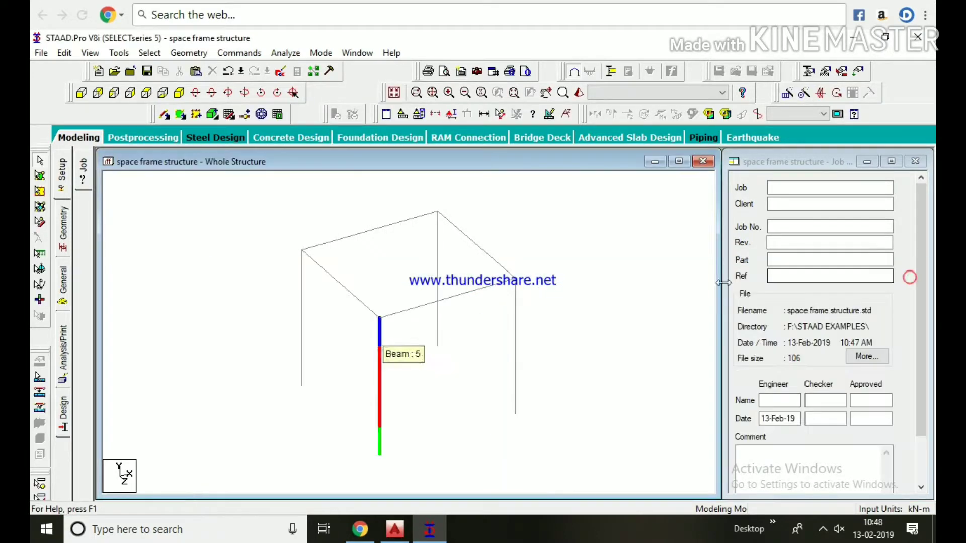
# Step: Define two rectangular concrete sections, with YD 0.4 m and ZD 0.23 m, and with YD 0.3 m and ZD 0.23 m
pyautogui.click(65, 282)
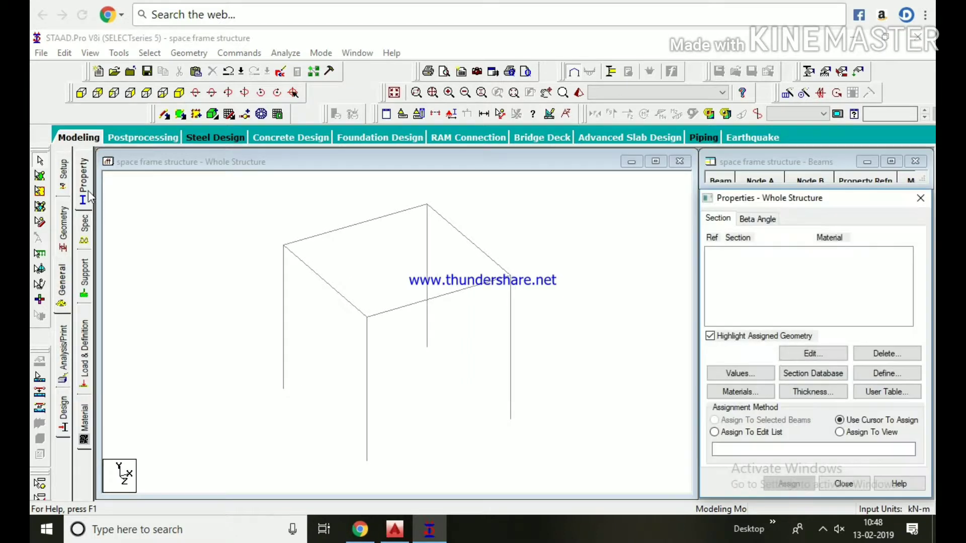
pyautogui.click(887, 373)
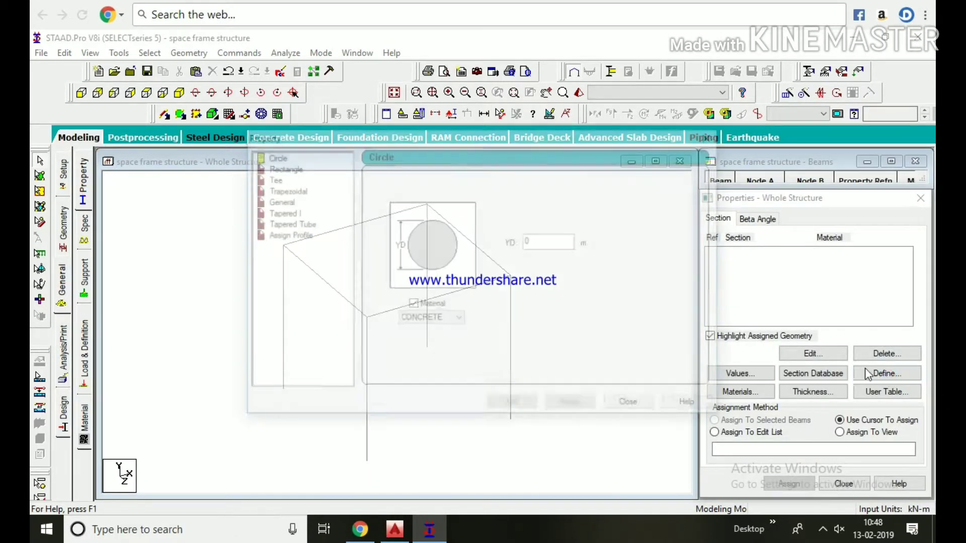
pyautogui.click(281, 167)
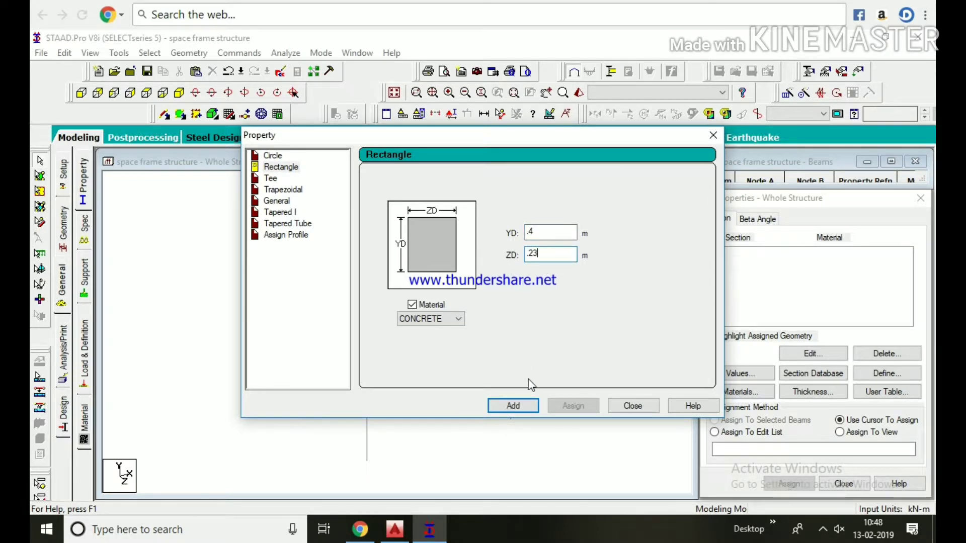
pyautogui.click(512, 406)
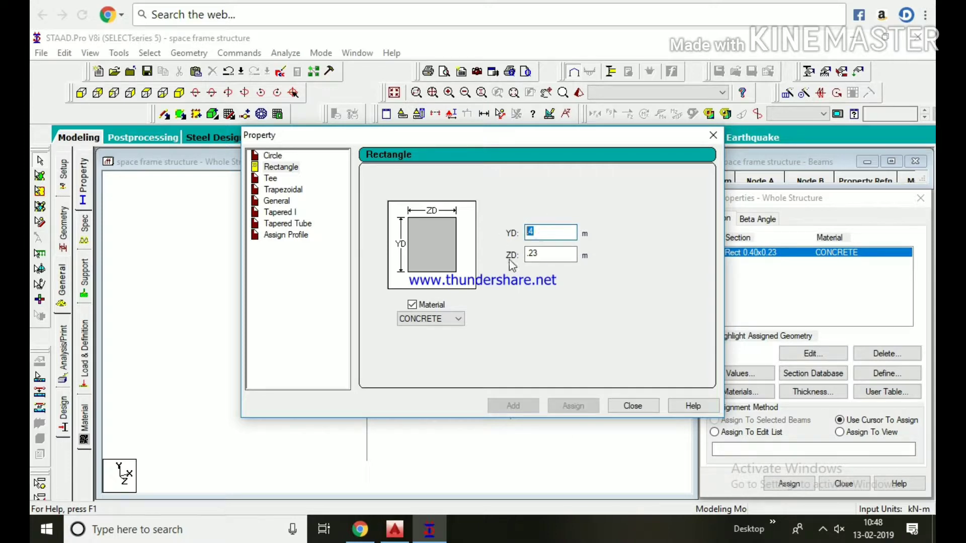
pyautogui.write('.')
pyautogui.click(518, 405)
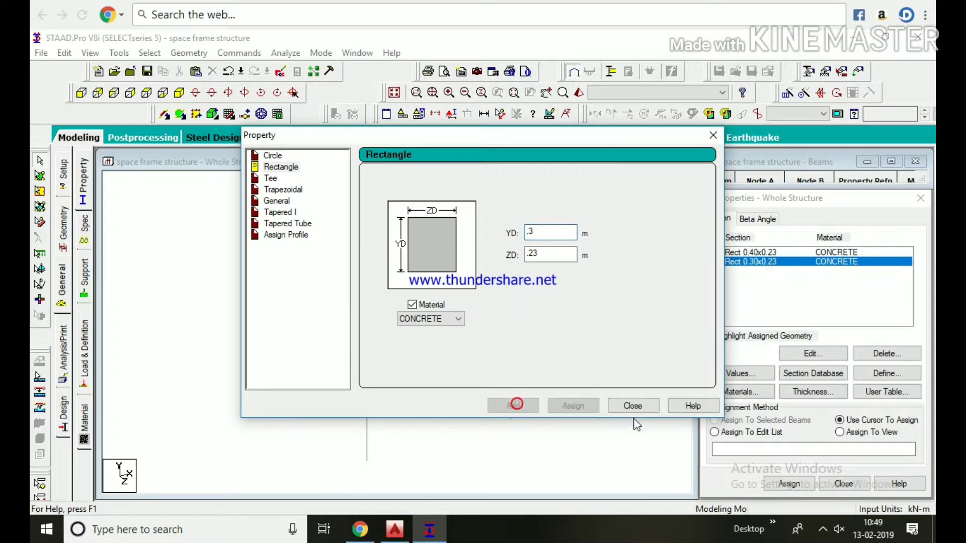
pyautogui.click(633, 406)
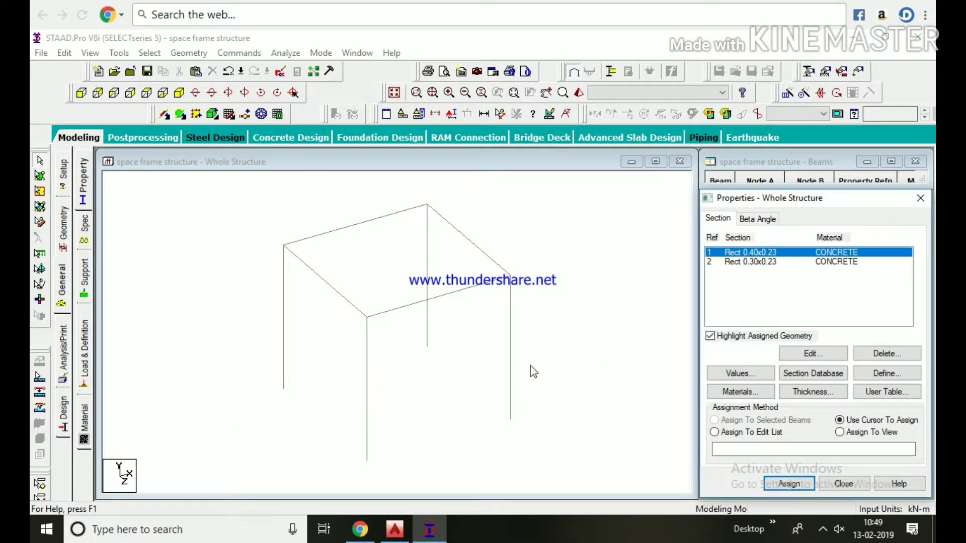
# Step: Assign the Rect 0.40x0.23 section to the four vertical columns as selected beams
pyautogui.click(510, 373)
pyautogui.click(426, 317)
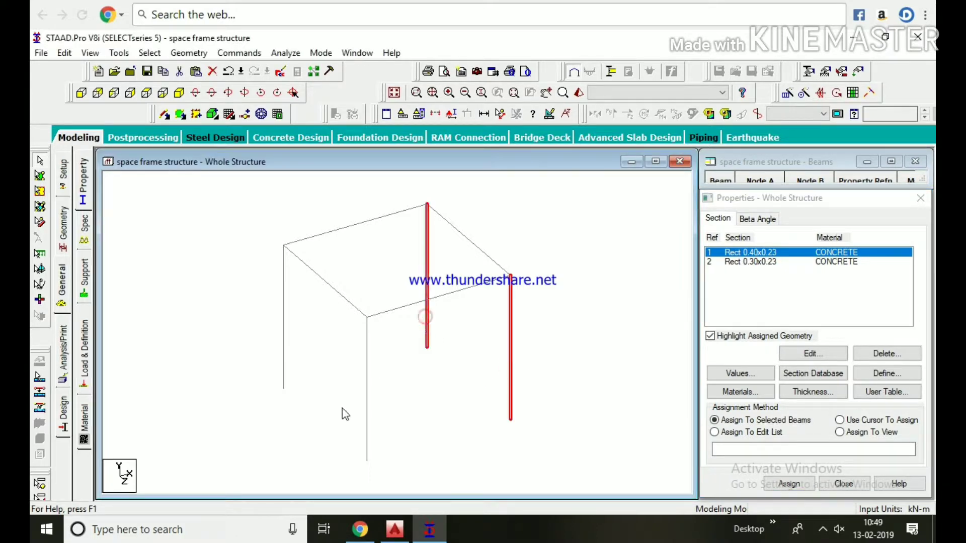
pyautogui.keyDown('ctrl'); pyautogui.click(367, 405); pyautogui.keyUp('ctrl')
pyautogui.keyDown('ctrl'); pyautogui.click(285, 367); pyautogui.keyUp('ctrl')
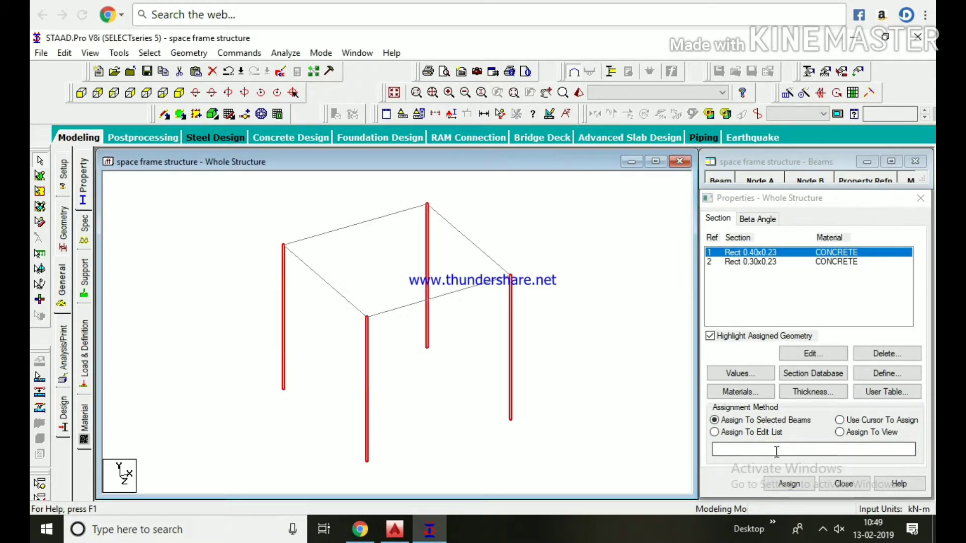
pyautogui.click(787, 419)
pyautogui.click(788, 484)
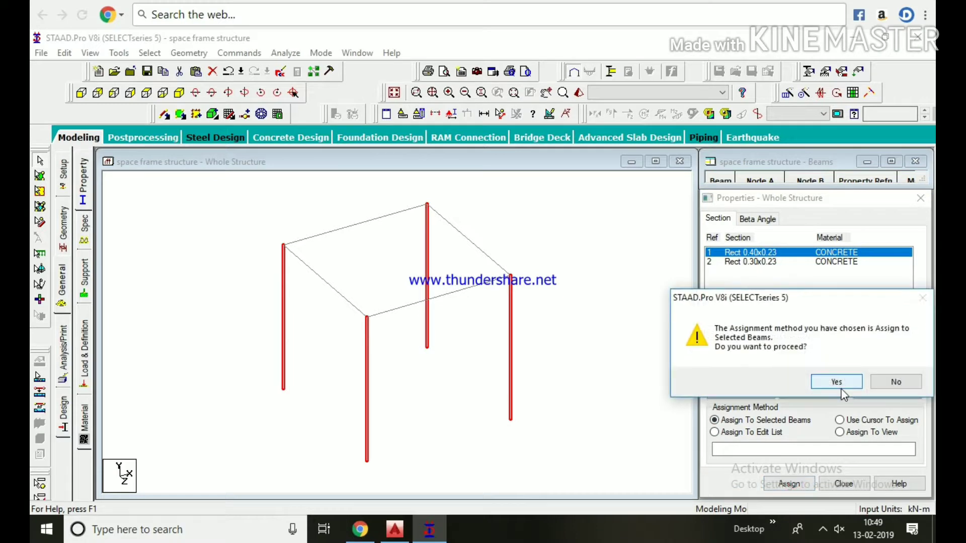
pyautogui.click(841, 384)
# Step: Assign the Rect 0.30x0.23 section to the four horizontal beams at the top of the frame
pyautogui.click(757, 262)
pyautogui.click(501, 267)
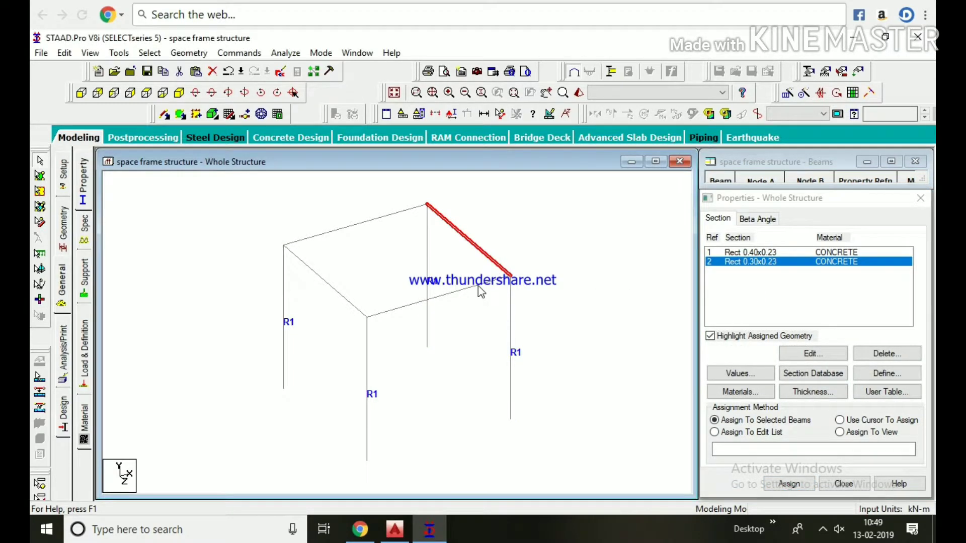
pyautogui.keyDown('ctrl'); pyautogui.click(479, 285); pyautogui.keyUp('ctrl')
pyautogui.keyDown('ctrl'); pyautogui.click(342, 301); pyautogui.keyUp('ctrl')
pyautogui.keyDown('ctrl'); pyautogui.click(355, 223); pyautogui.keyUp('ctrl')
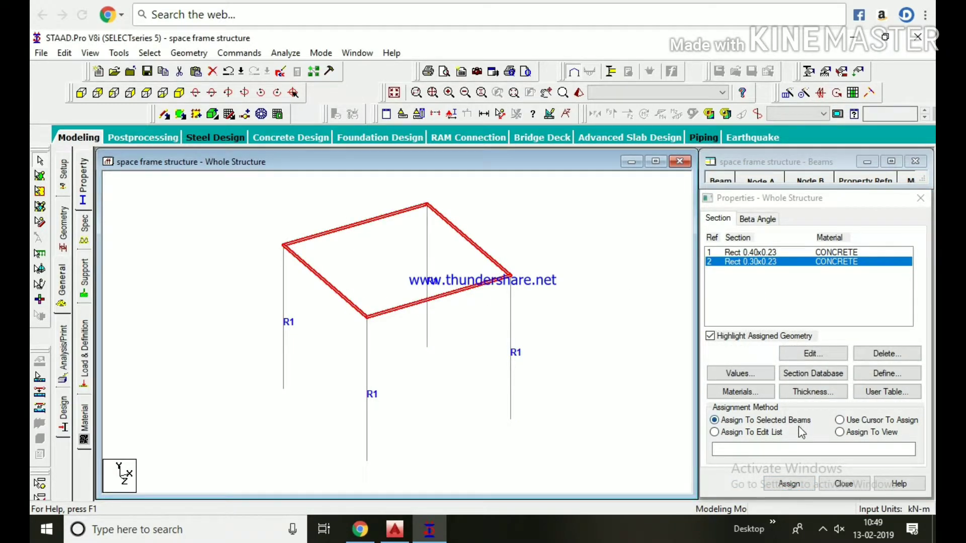
pyautogui.click(790, 482)
pyautogui.click(838, 383)
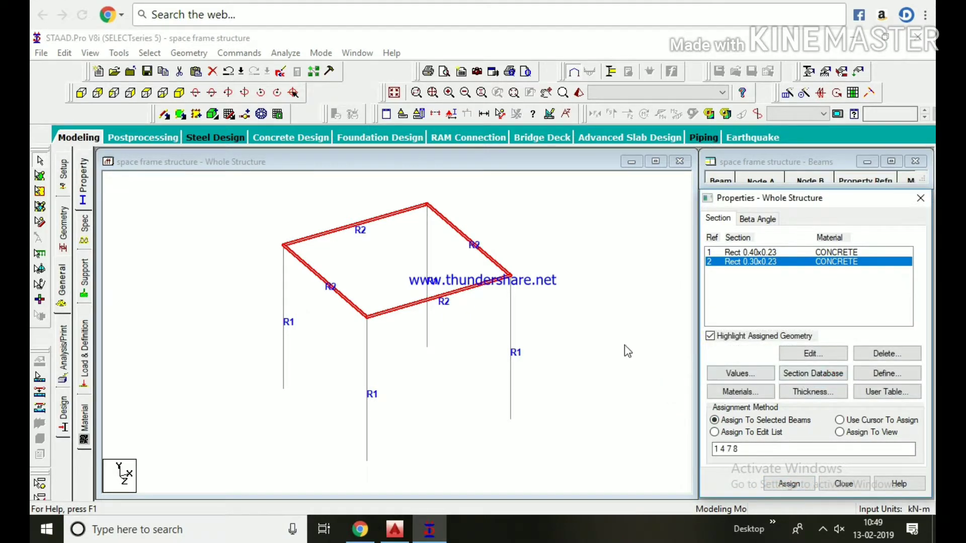
pyautogui.click(628, 351)
# Step: Inspect the frame with its assigned sections in the rendered 3D view
pyautogui.click(578, 93)
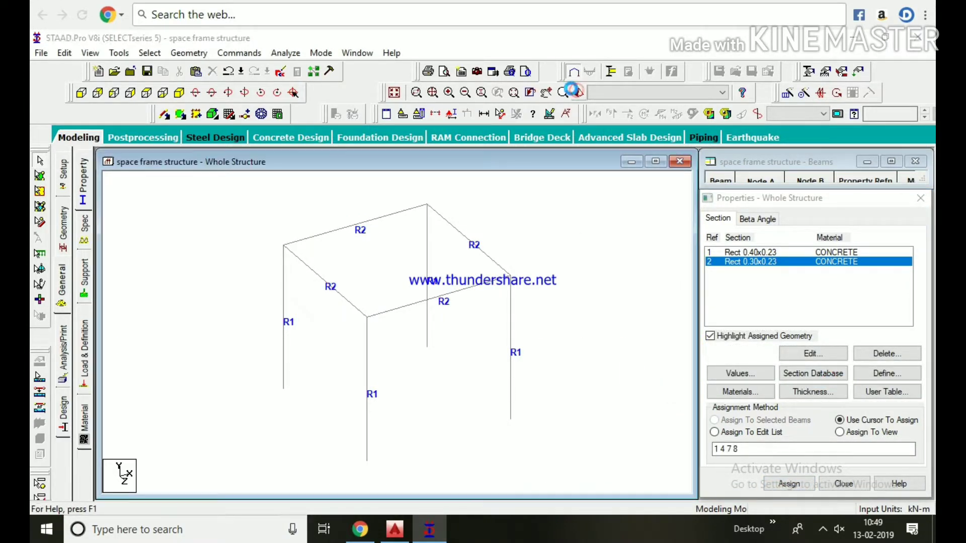
pyautogui.moveTo(566, 211); pyautogui.dragTo(474, 234)
pyautogui.click(532, 229)
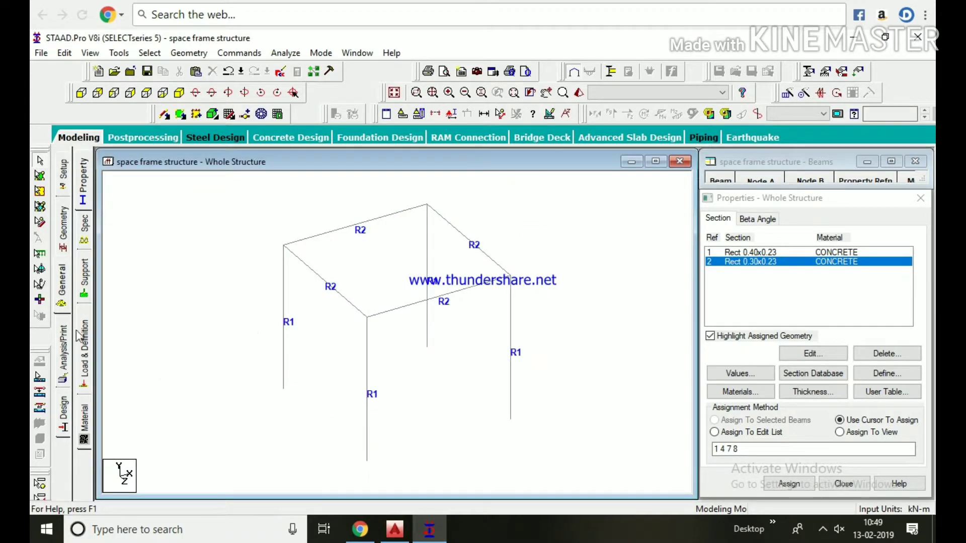
# Step: Create a fixed support and assign it to the four base nodes of the columns
pyautogui.click(84, 278)
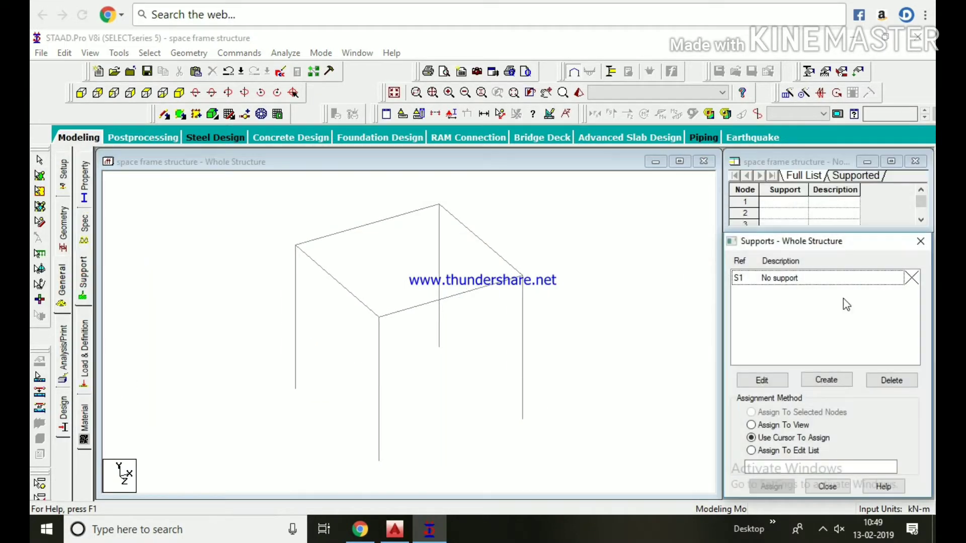
pyautogui.click(824, 378)
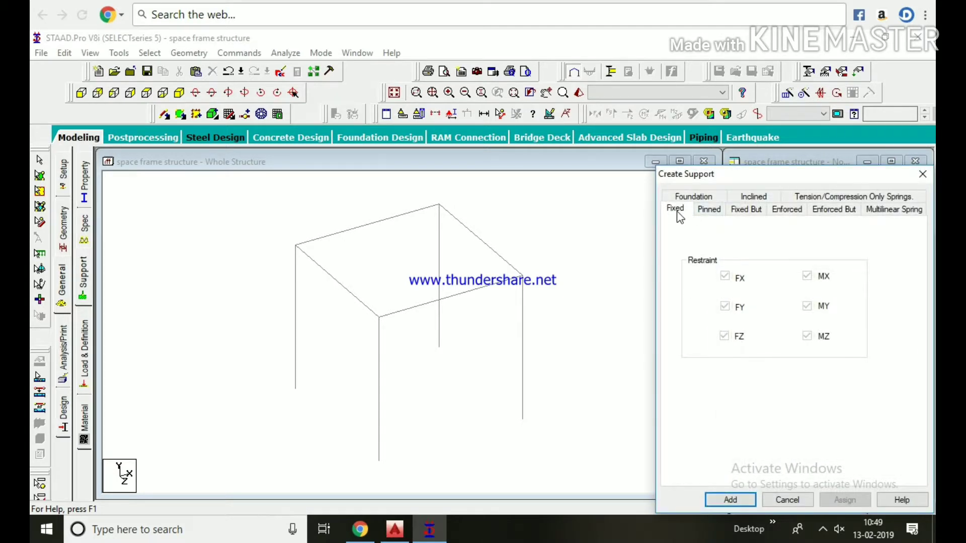
pyautogui.click(730, 500)
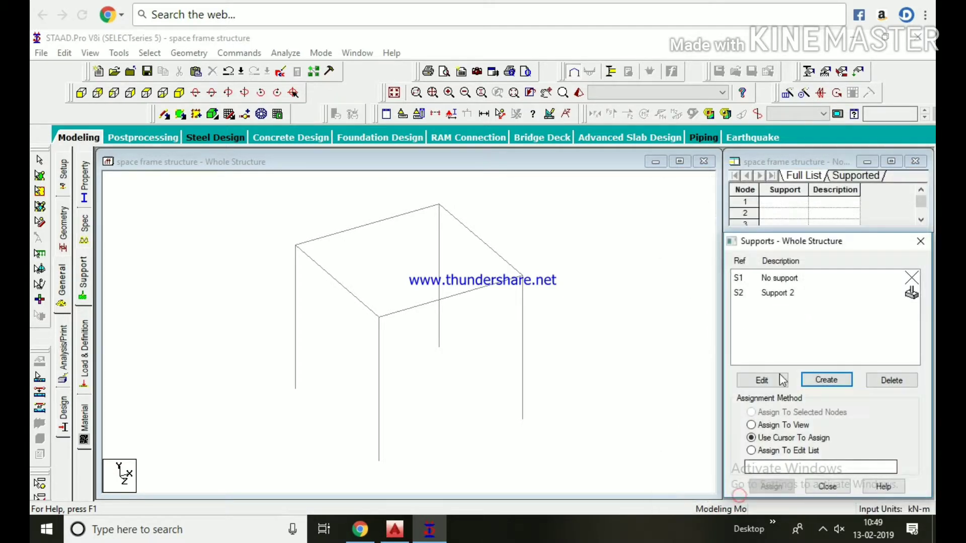
pyautogui.click(784, 294)
pyautogui.moveTo(562, 448); pyautogui.dragTo(405, 327)
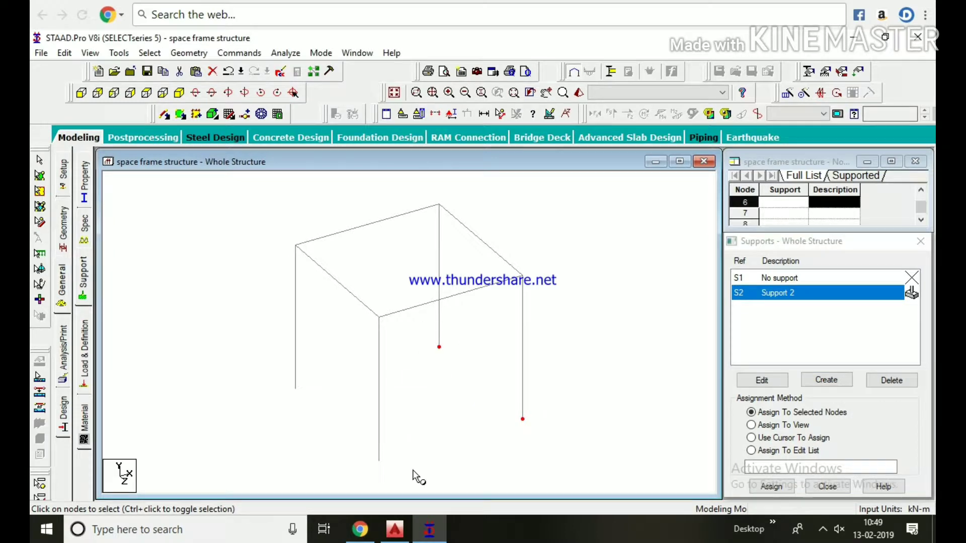
pyautogui.click(771, 484)
pyautogui.click(770, 401)
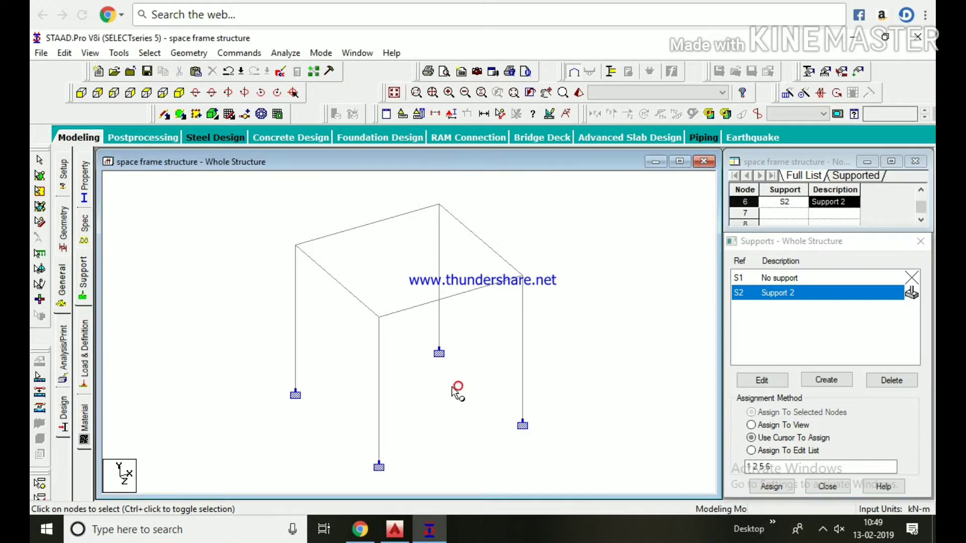
# Step: Add primary load case 1 titled LOAD CASE 1 with loading type None
pyautogui.click(85, 359)
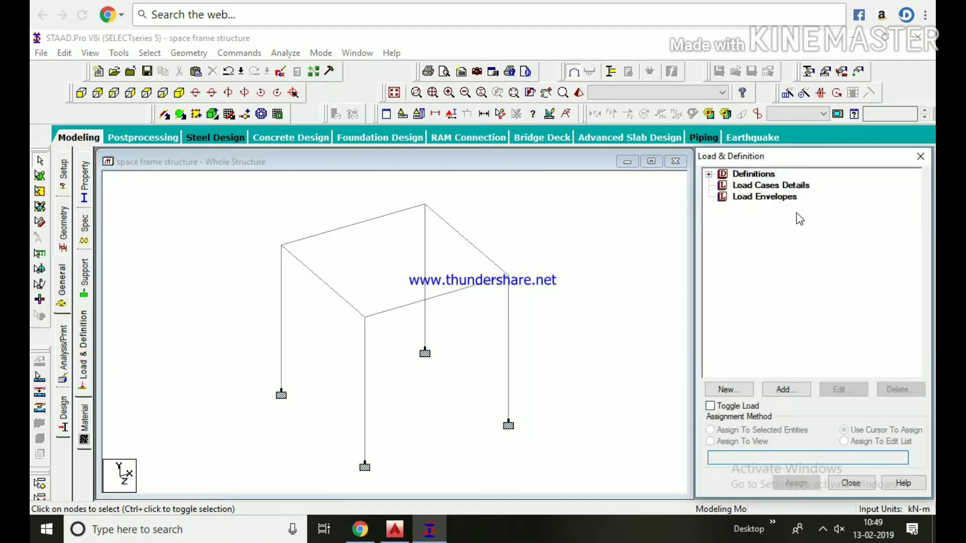
pyautogui.click(774, 189)
pyautogui.click(785, 390)
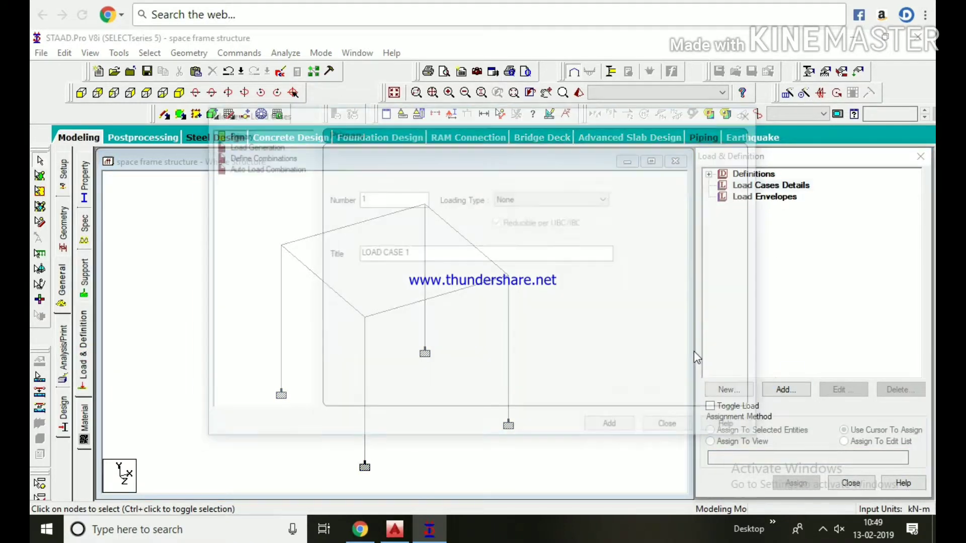
pyautogui.click(594, 198)
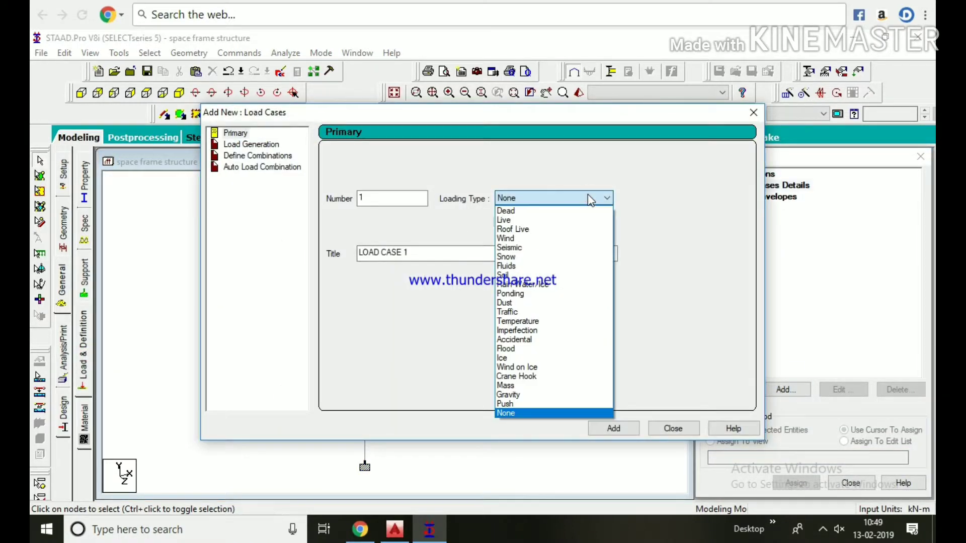
pyautogui.click(588, 196)
pyautogui.click(614, 429)
pyautogui.click(673, 428)
# Step: Add a uniform member force of -2 kN/m in the GY direction to LOAD CASE 1
pyautogui.click(779, 196)
pyautogui.click(788, 391)
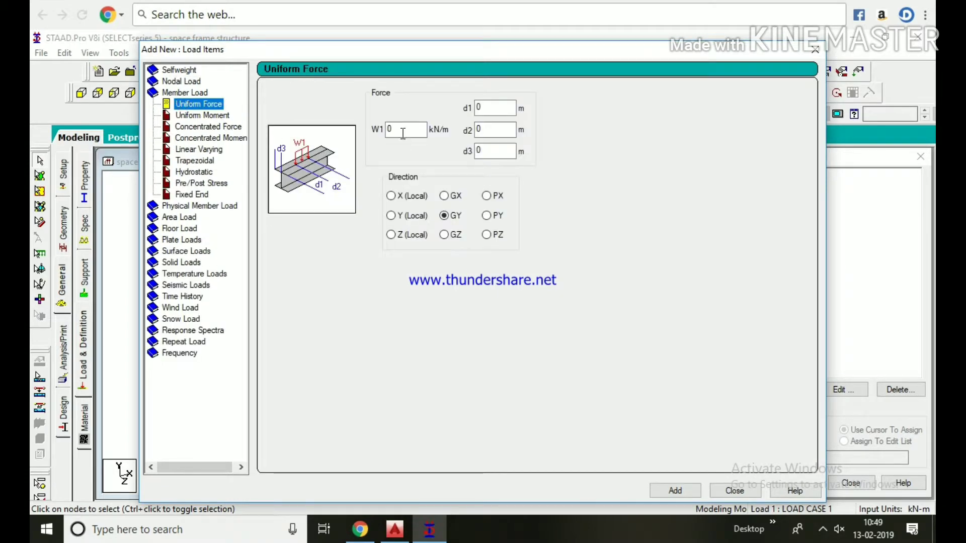
pyautogui.click(403, 132)
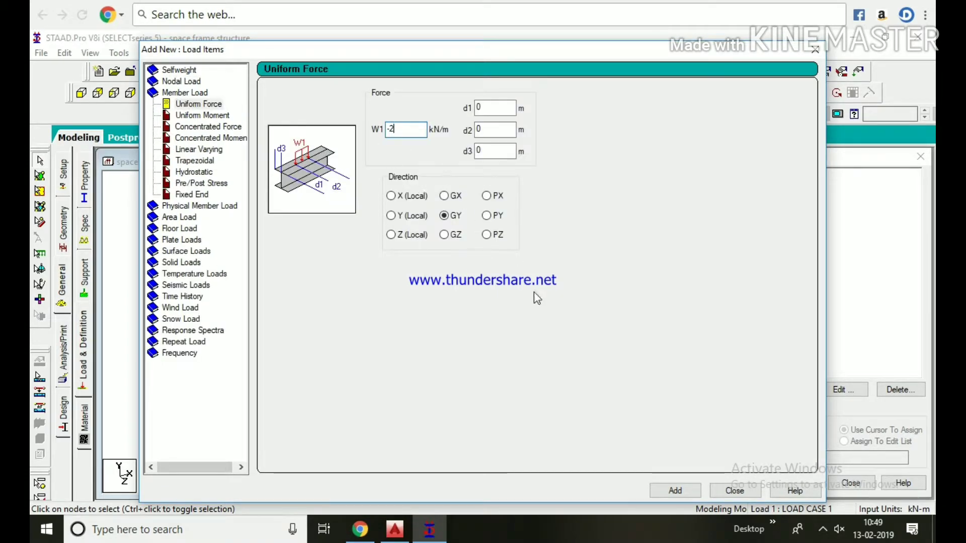
pyautogui.click(690, 492)
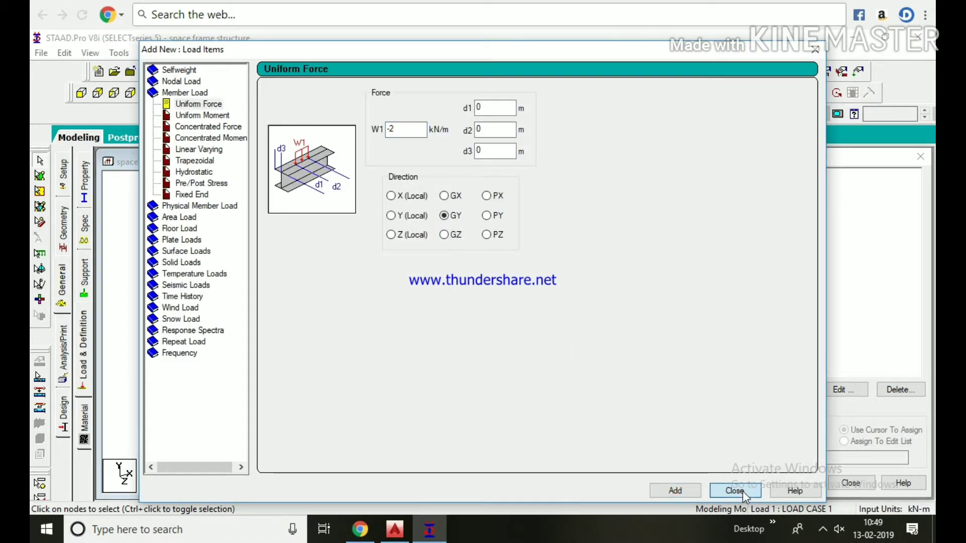
pyautogui.click(735, 491)
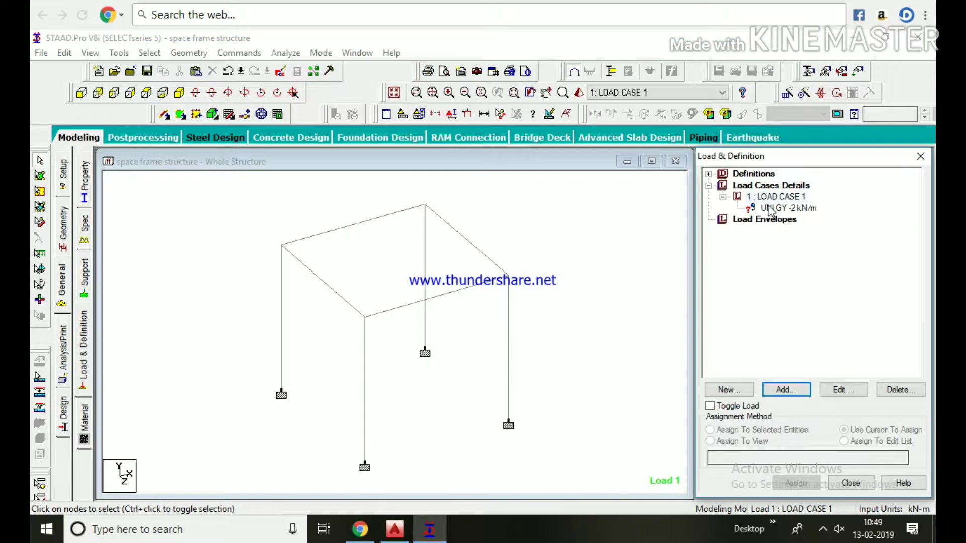
# Step: Assign the UNI GY -2 kN/m load to the four top beams as selected beams
pyautogui.click(356, 236)
pyautogui.click(356, 224)
pyautogui.click(347, 301)
pyautogui.click(405, 305)
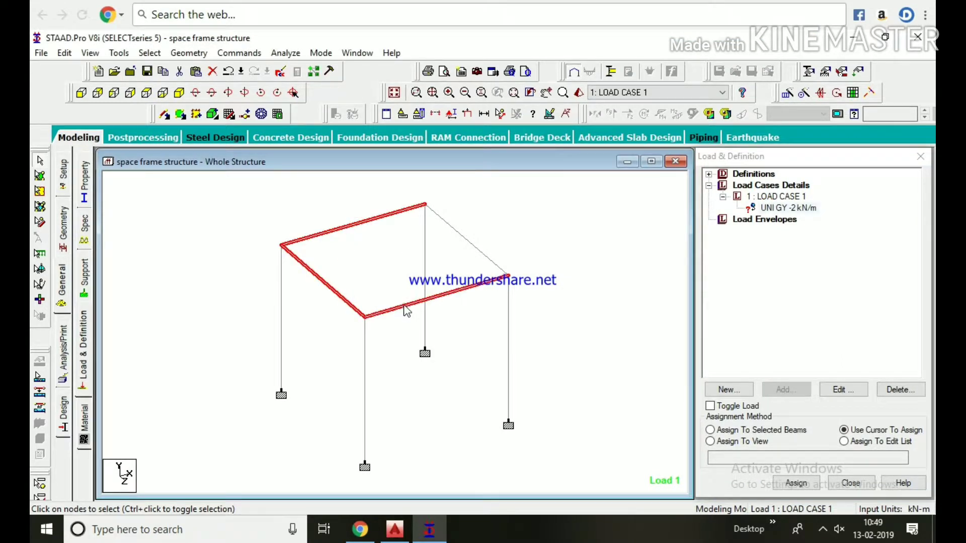
pyautogui.click(476, 247)
pyautogui.click(710, 430)
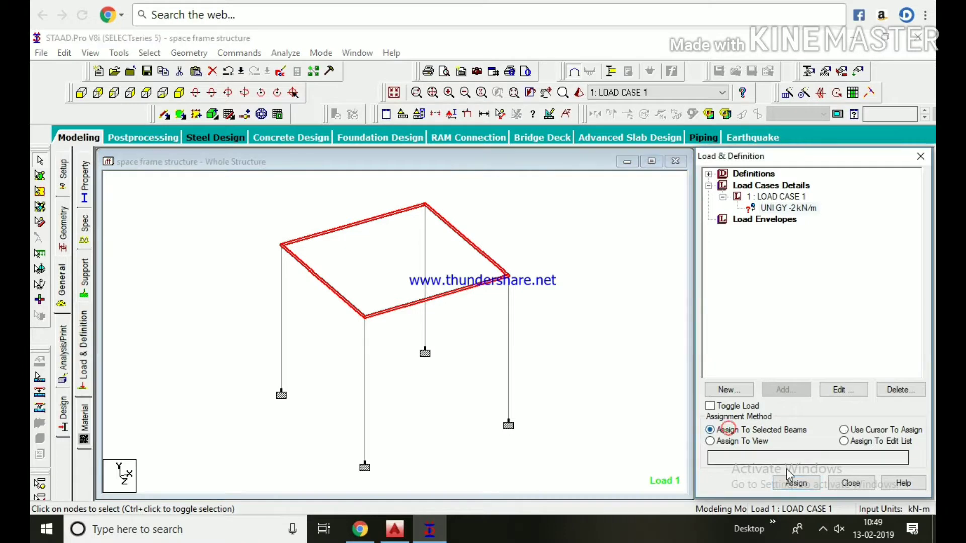
pyautogui.click(796, 483)
pyautogui.click(829, 363)
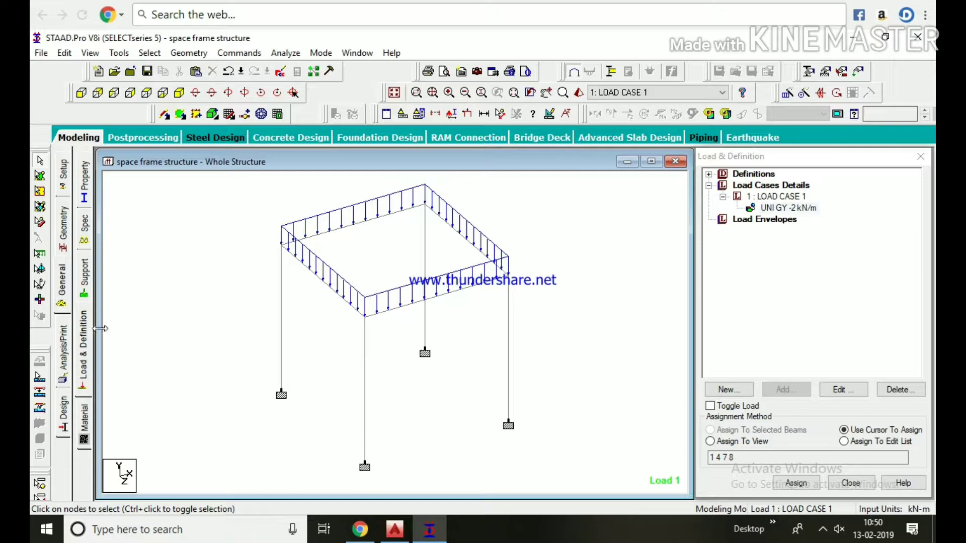
# Step: Add a Perform Analysis command with the print option All
pyautogui.click(64, 348)
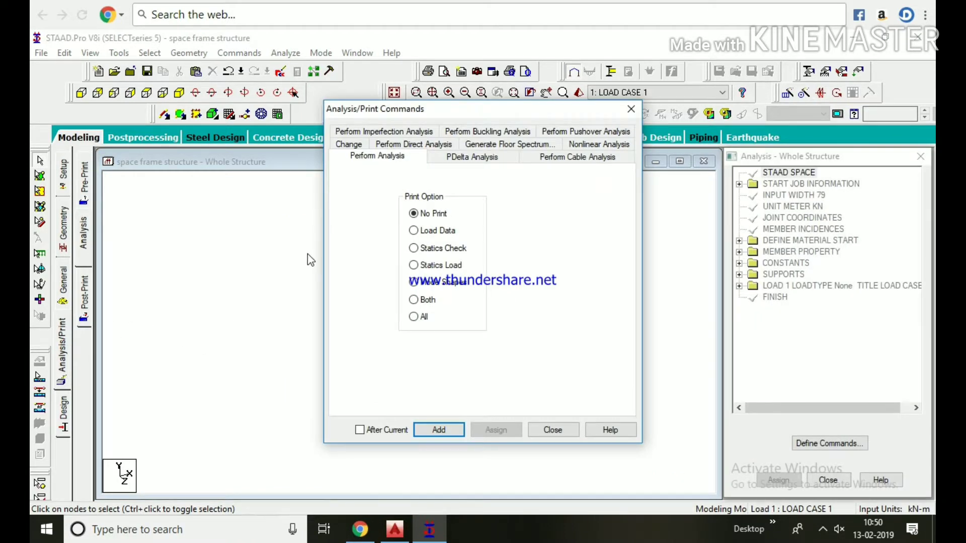
pyautogui.click(414, 316)
pyautogui.click(438, 430)
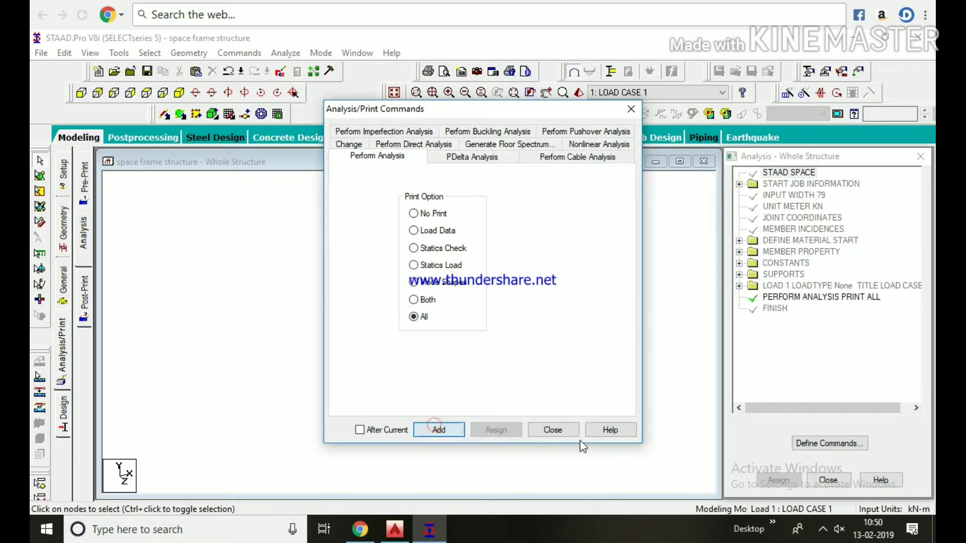
pyautogui.click(549, 431)
# Step: Save the modified structure, run the analysis and stay in modeling mode when it finishes
pyautogui.click(286, 53)
pyautogui.click(297, 68)
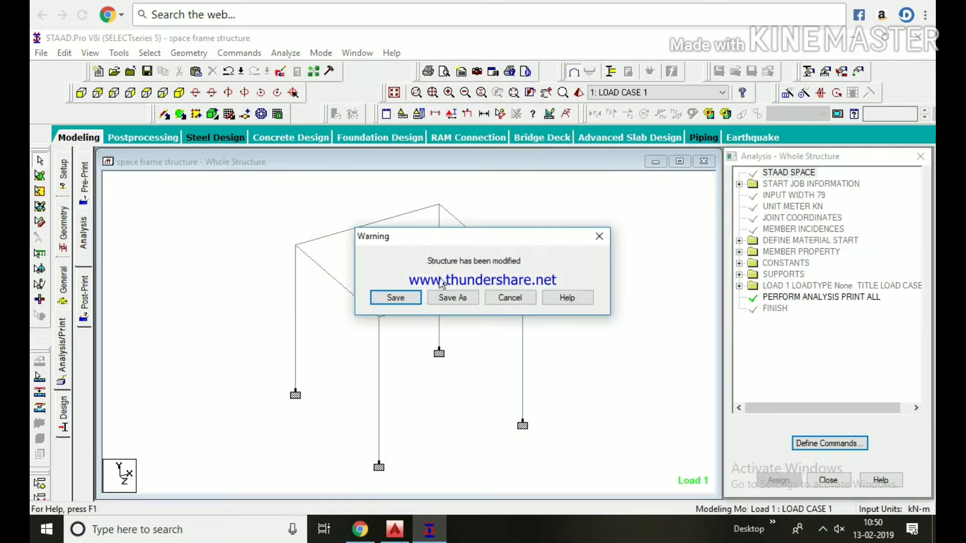
pyautogui.click(401, 298)
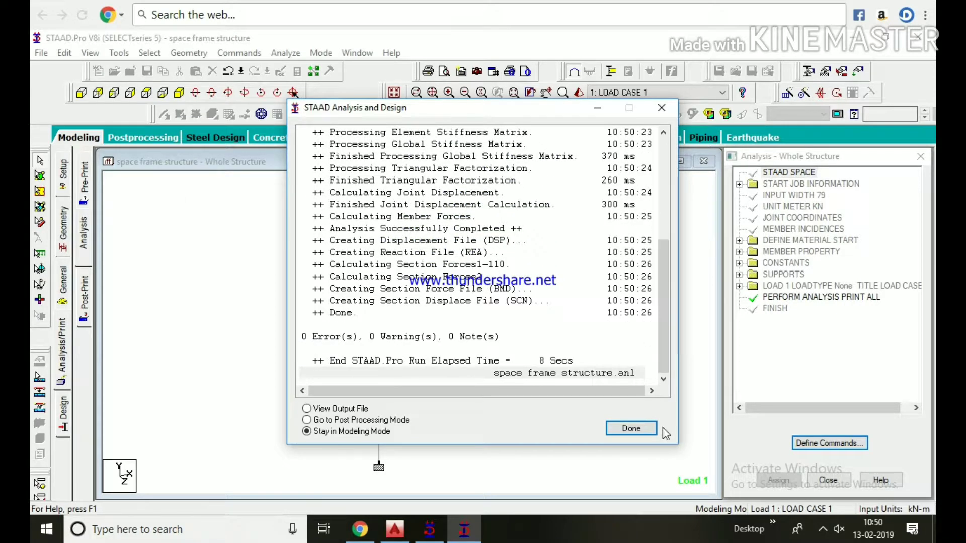
pyautogui.click(649, 428)
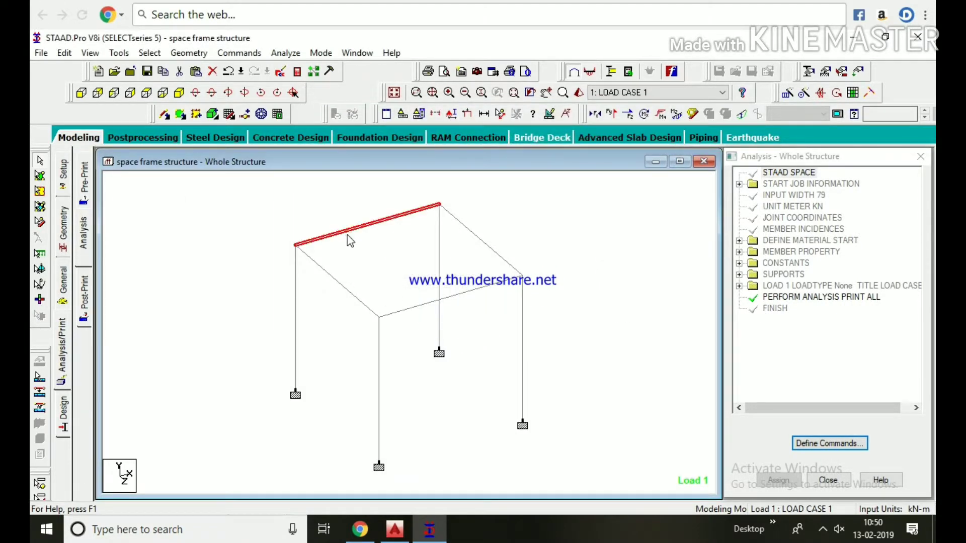
# Step: Inspect the bending, shear and deflection diagrams of the rear top beam in its beam properties
pyautogui.doubleClick(350, 230)
pyautogui.click(506, 137)
pyautogui.click(468, 137)
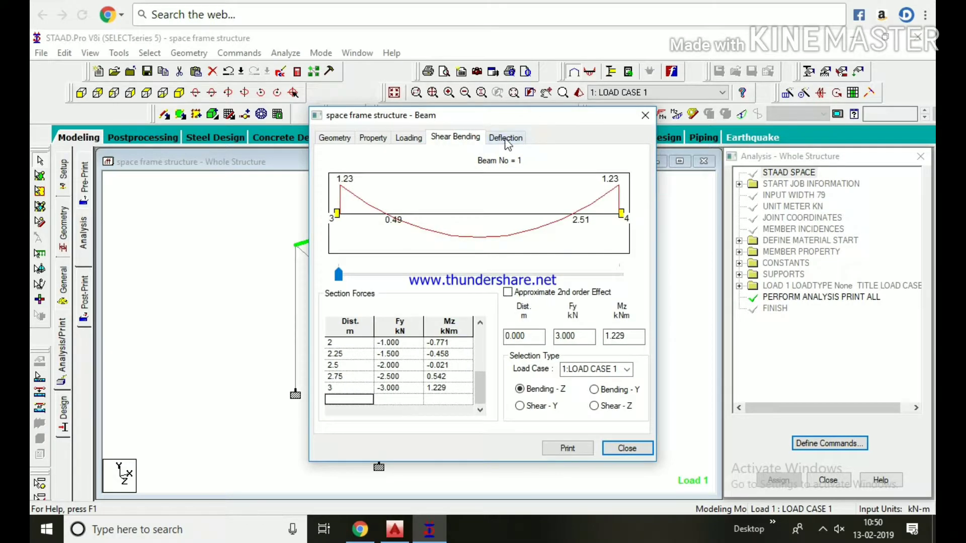
pyautogui.click(507, 139)
pyautogui.click(596, 385)
pyautogui.click(595, 398)
pyautogui.click(452, 137)
pyautogui.click(541, 407)
pyautogui.click(456, 322)
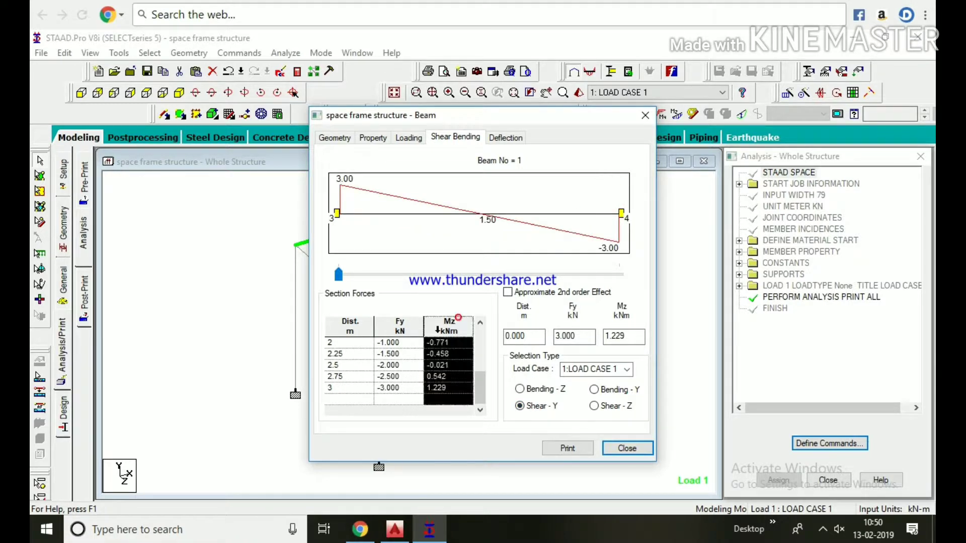
pyautogui.click(645, 116)
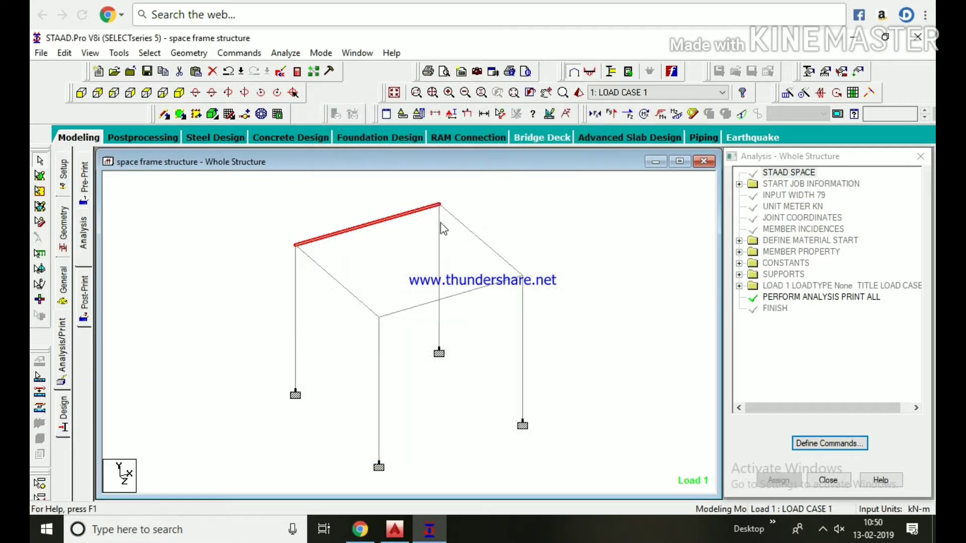
pyautogui.click(287, 333)
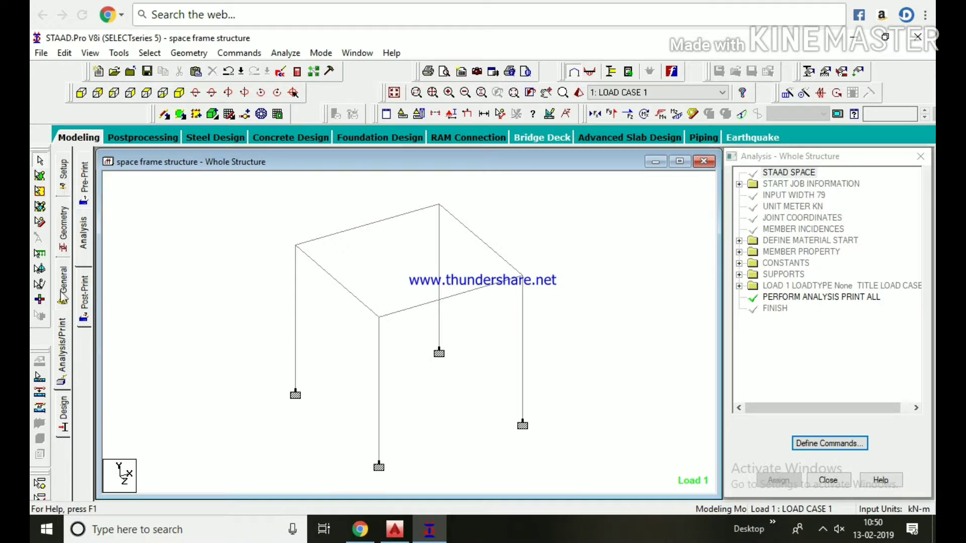
# Step: Enter postprocessing with LOAD CASE 1 selected and examine the node displacements and beam relative displacements
pyautogui.click(132, 144)
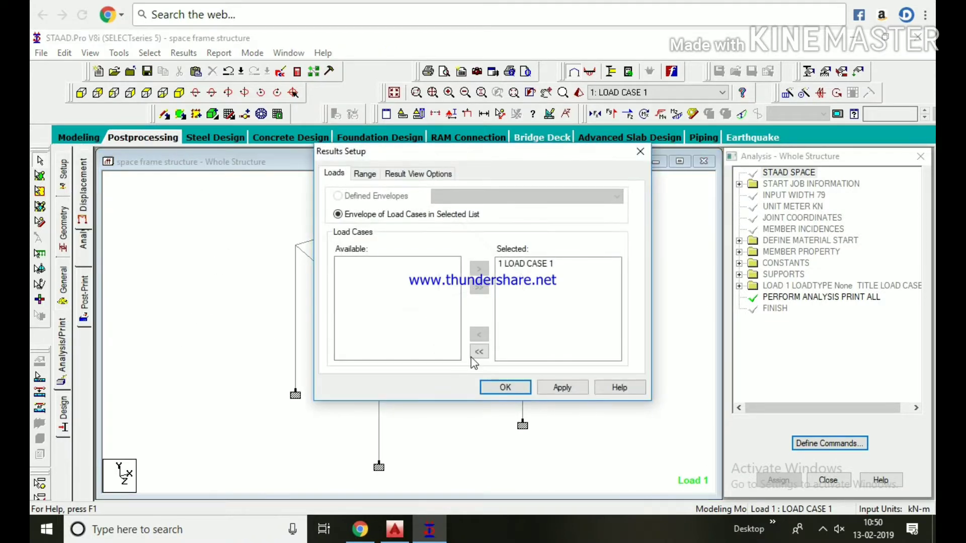
pyautogui.click(503, 386)
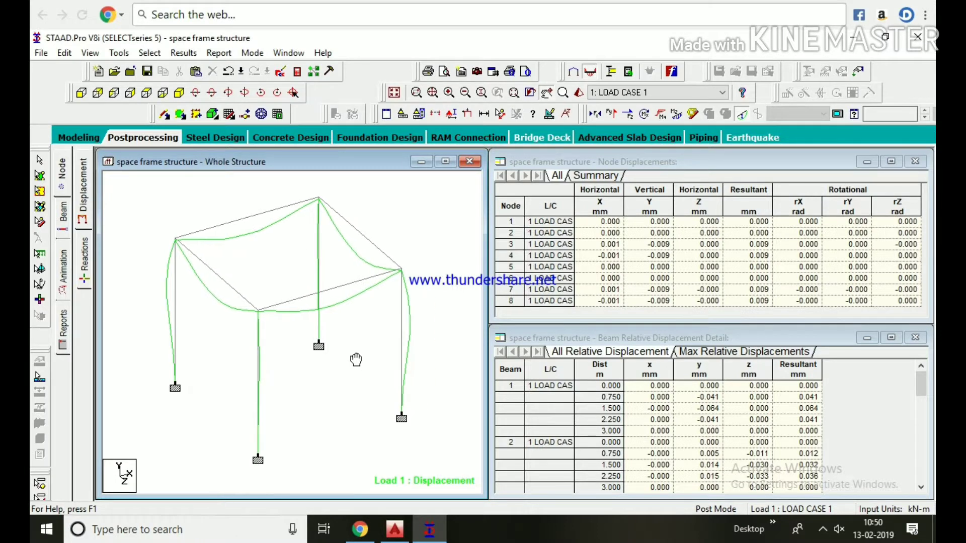
pyautogui.moveTo(508, 225); pyautogui.dragTo(502, 297)
pyautogui.click(502, 299)
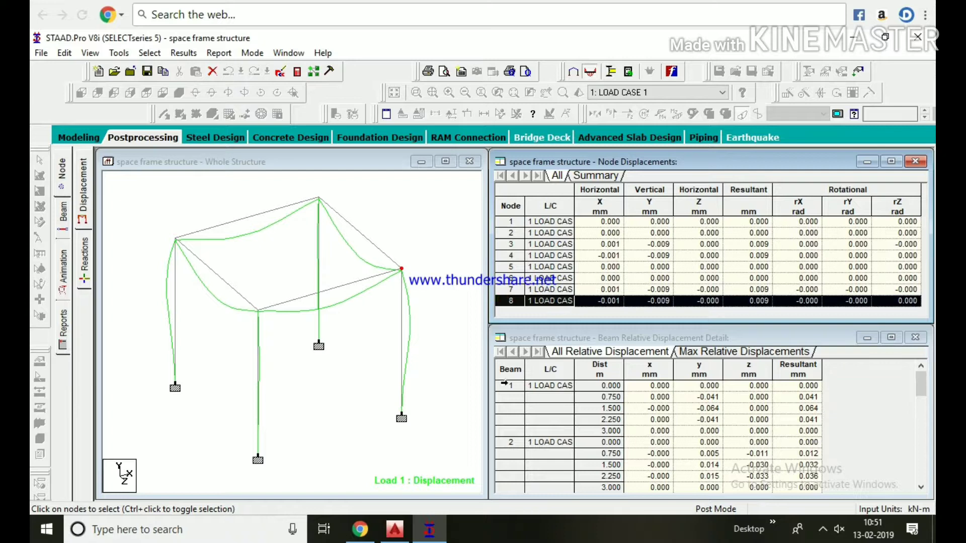
pyautogui.click(525, 387)
pyautogui.click(514, 442)
pyautogui.click(515, 475)
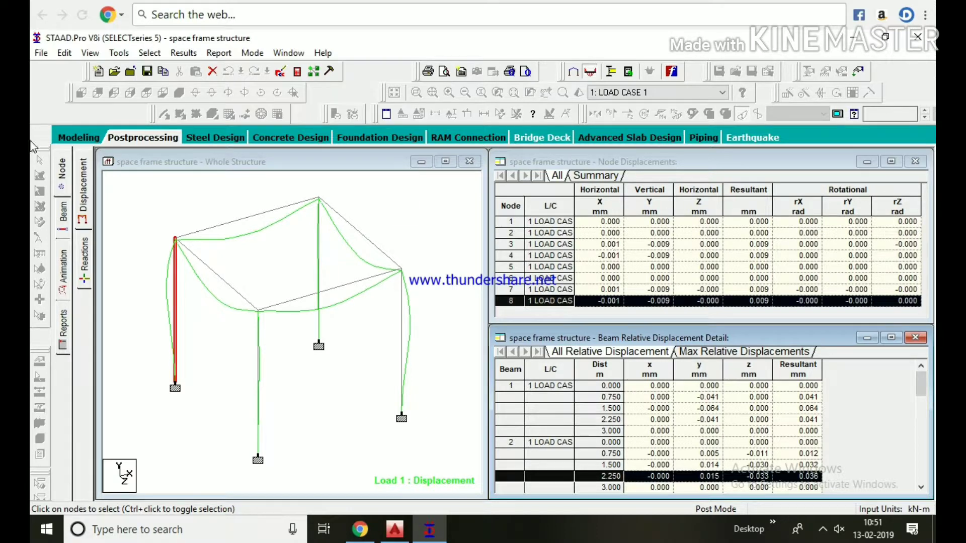
# Step: Show the support reactions and reposition the four reaction labels so they can be read separately
pyautogui.click(85, 258)
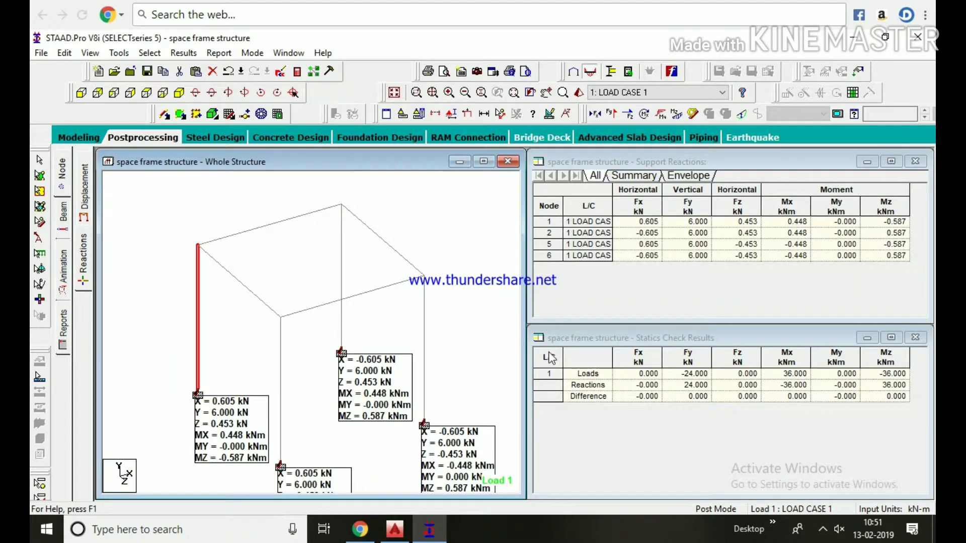
pyautogui.click(551, 226)
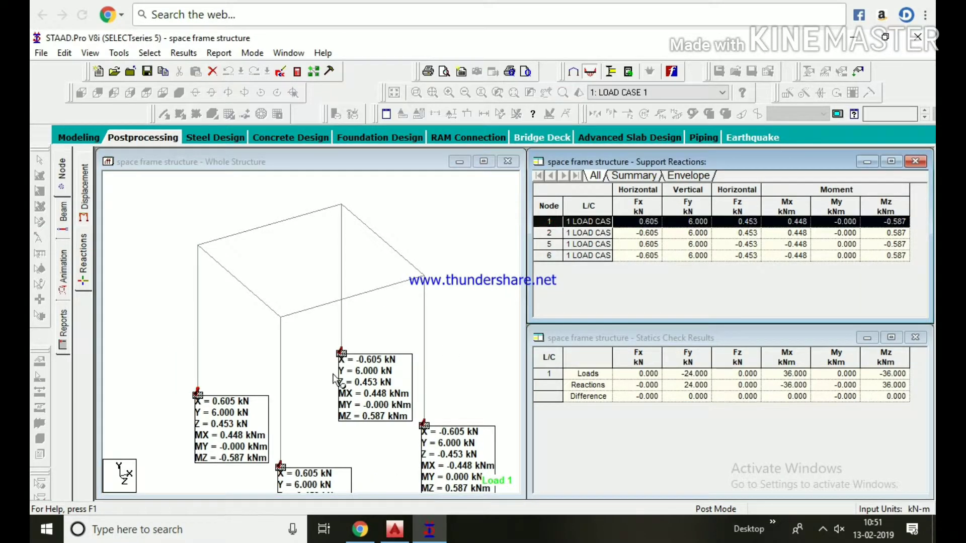
pyautogui.click(143, 246)
pyautogui.click(38, 238)
pyautogui.moveTo(206, 417); pyautogui.dragTo(122, 395)
pyautogui.moveTo(298, 482); pyautogui.dragTo(256, 417)
pyautogui.moveTo(370, 394); pyautogui.dragTo(379, 372)
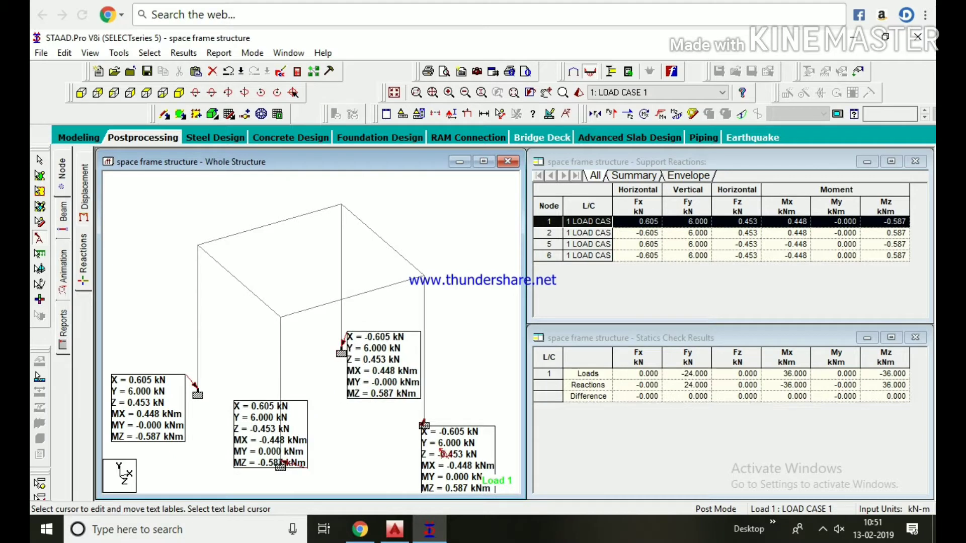
pyautogui.moveTo(440, 453); pyautogui.dragTo(440, 394)
# Step: Show the beam force results and examine the beam end forces and beam force detail tables
pyautogui.click(64, 210)
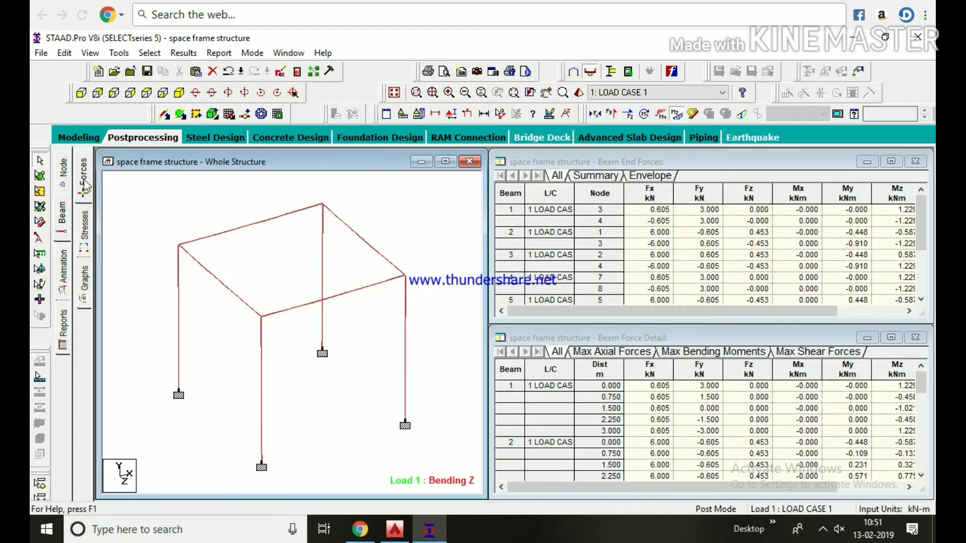
pyautogui.click(666, 200)
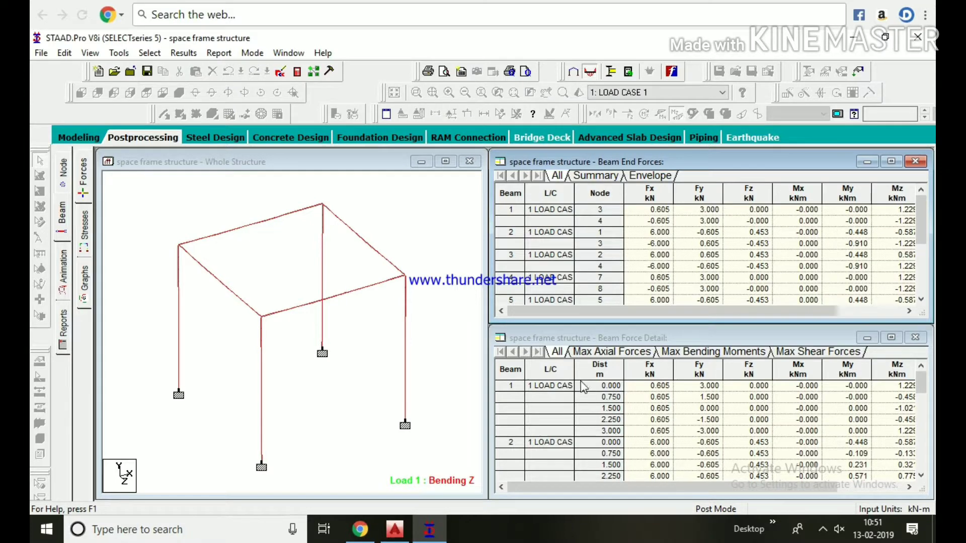
pyautogui.click(601, 366)
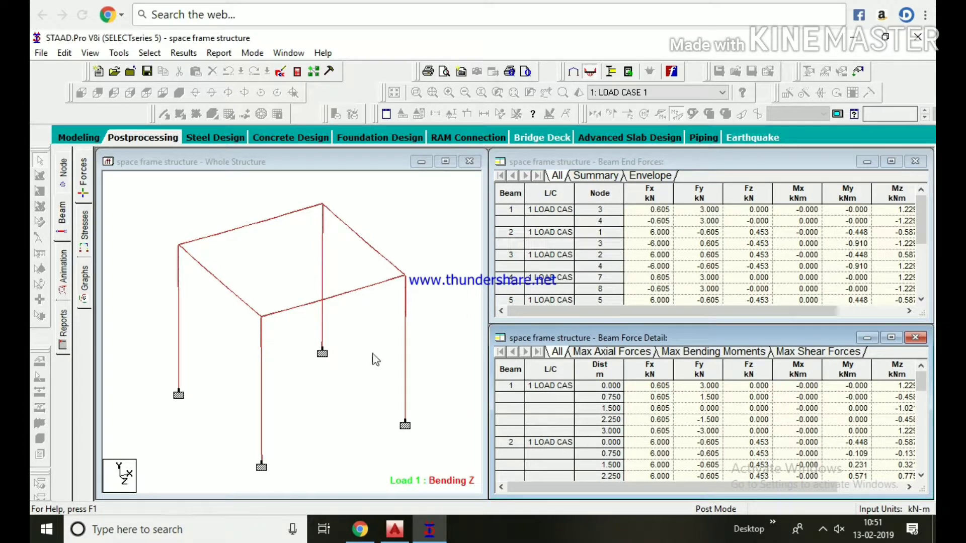
# Step: Examine the Mz, Fy and Fx graphs of individual beams and columns in the frame
pyautogui.click(83, 285)
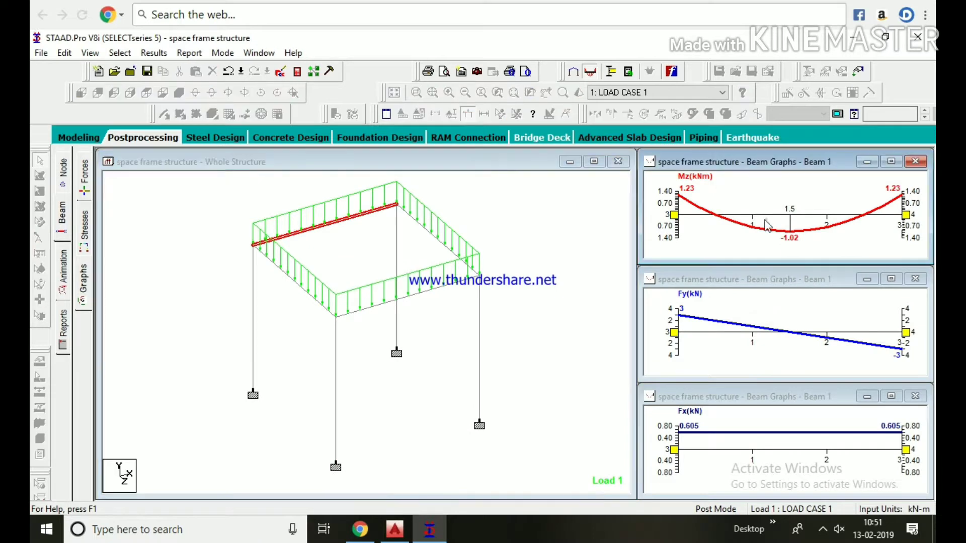
pyautogui.click(481, 307)
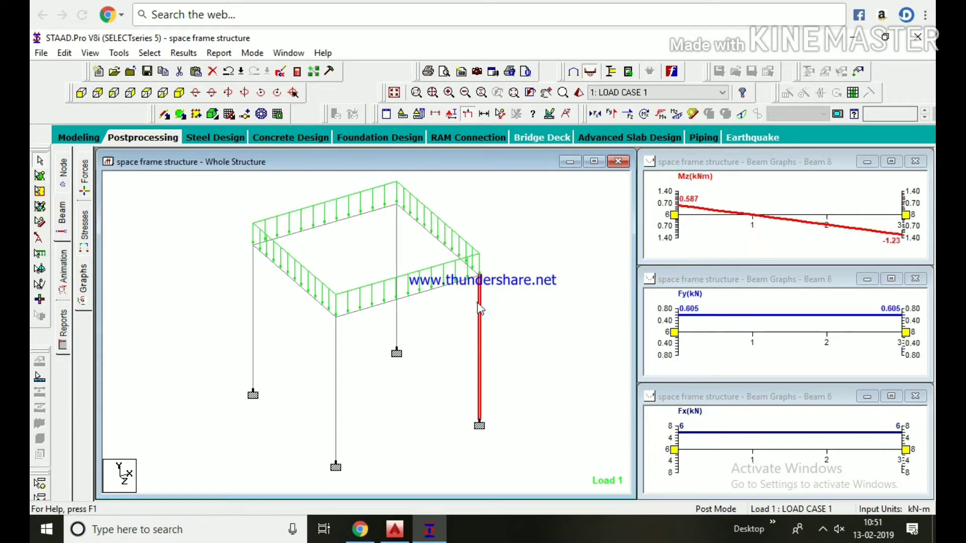
pyautogui.click(403, 319)
pyautogui.click(402, 336)
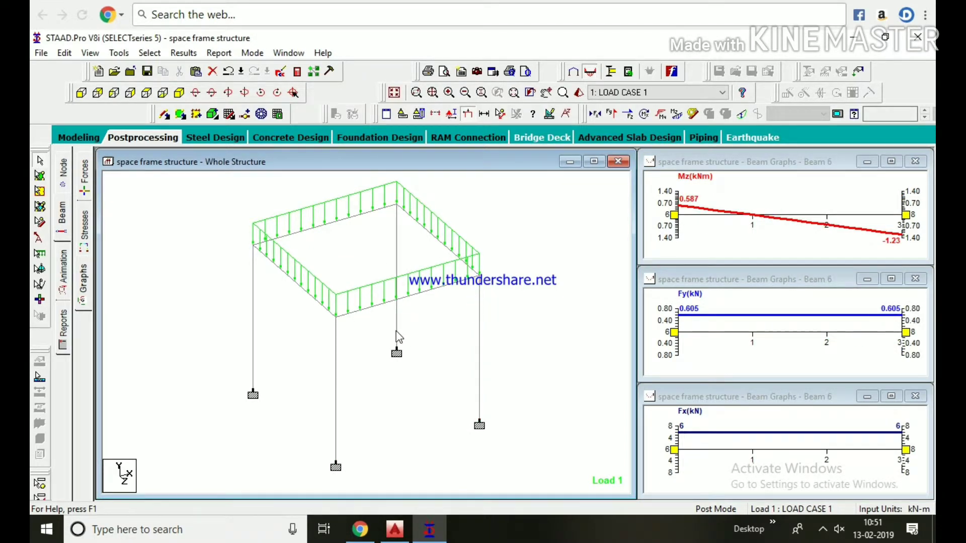
pyautogui.click(338, 377)
pyautogui.click(366, 304)
pyautogui.click(322, 305)
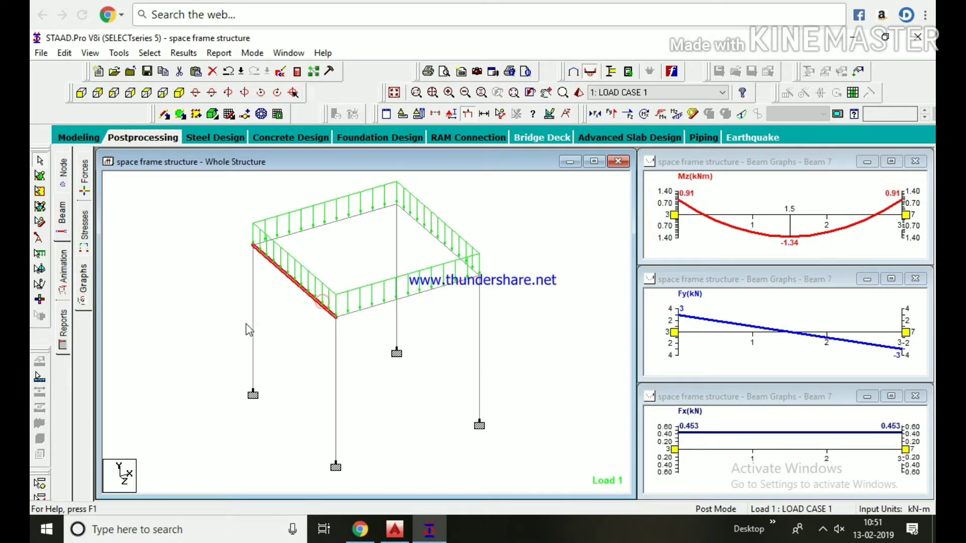
pyautogui.click(253, 329)
pyautogui.click(429, 334)
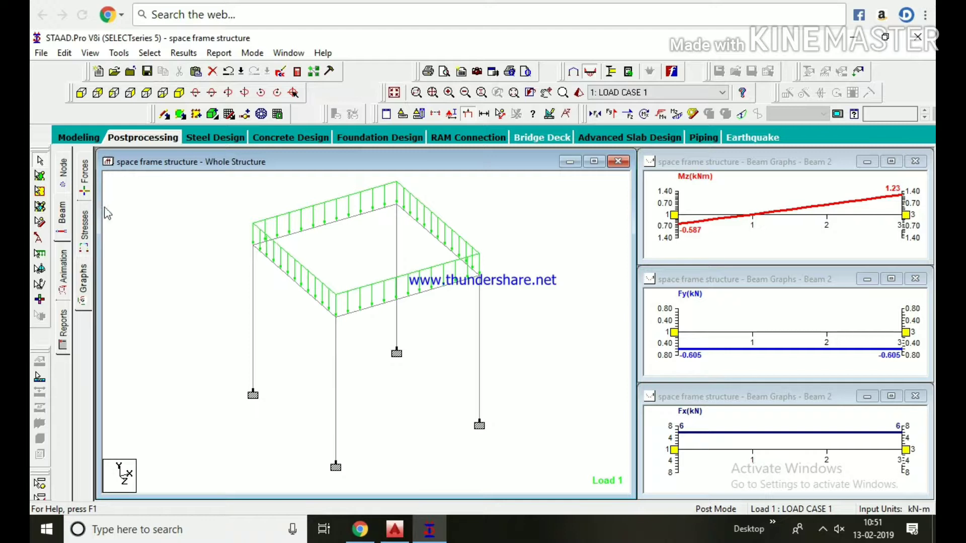
# Step: Return to modeling, open the concrete design page and set the current code to IS456
pyautogui.click(79, 137)
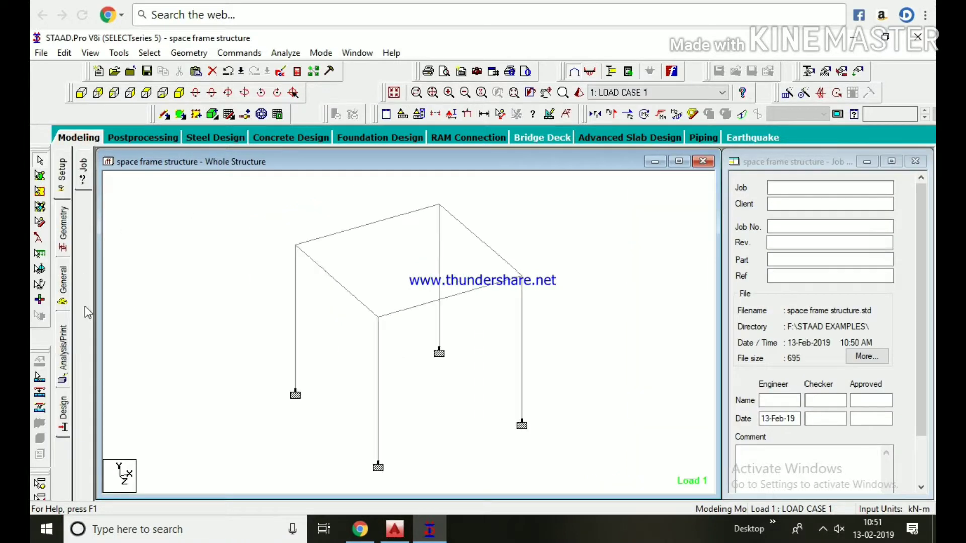
pyautogui.click(57, 406)
pyautogui.click(83, 222)
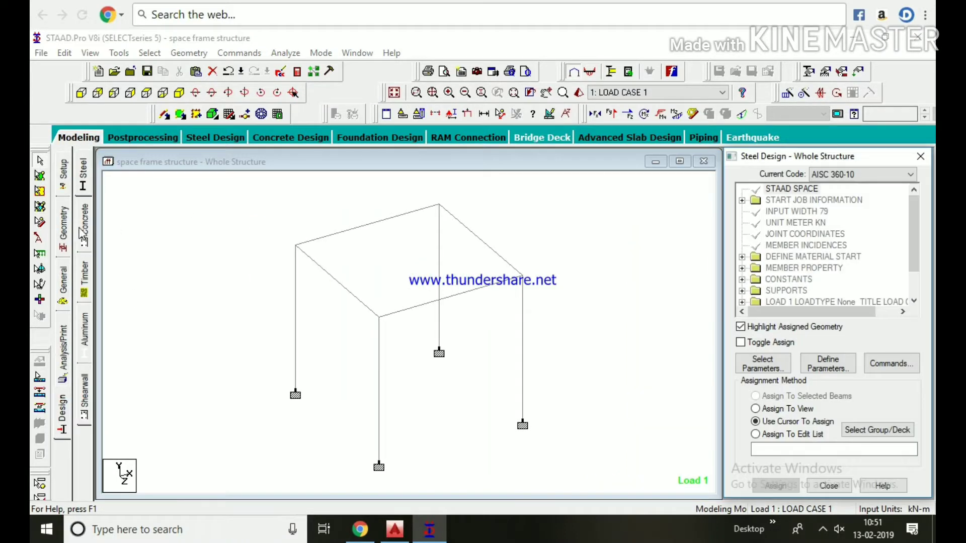
pyautogui.click(910, 174)
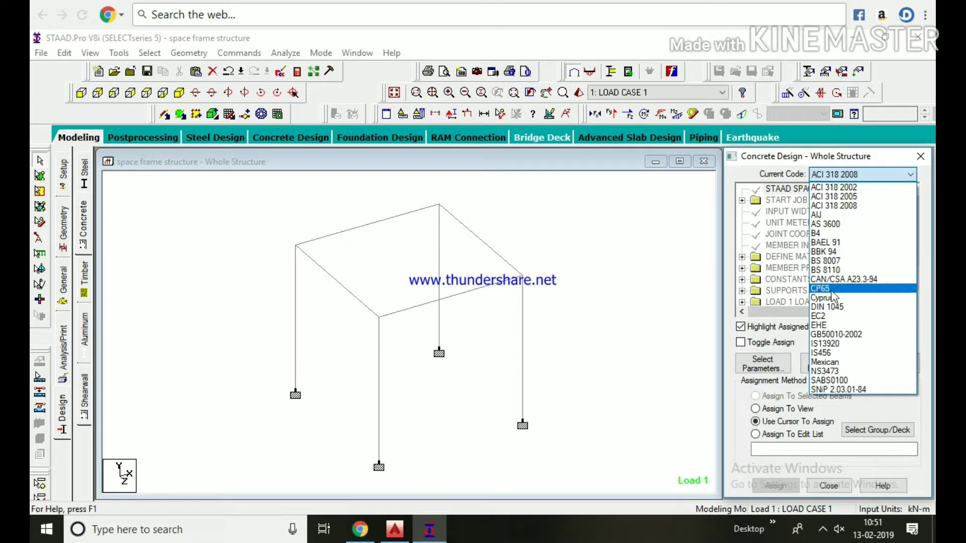
pyautogui.click(833, 354)
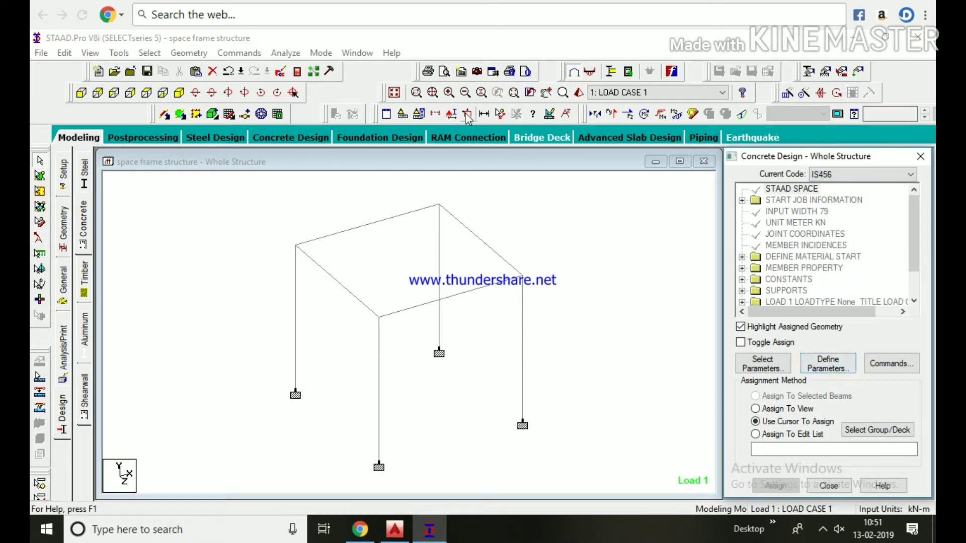
# Step: Change the input units to millimetres for length and newtons for force
pyautogui.click(401, 115)
pyautogui.click(372, 277)
pyautogui.click(559, 240)
pyautogui.click(445, 331)
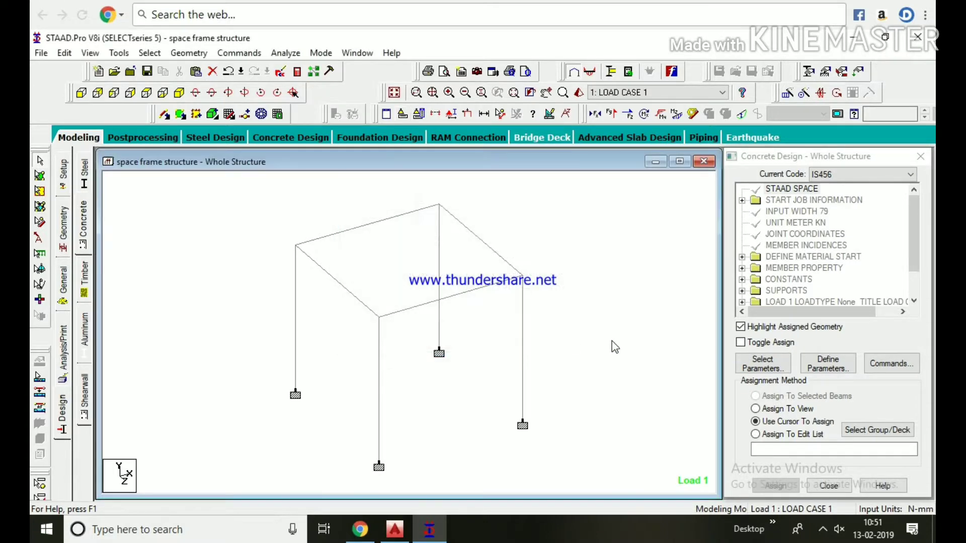
# Step: Add the FC design parameter with a concrete compressive strength of 20 N/mm2
pyautogui.click(824, 371)
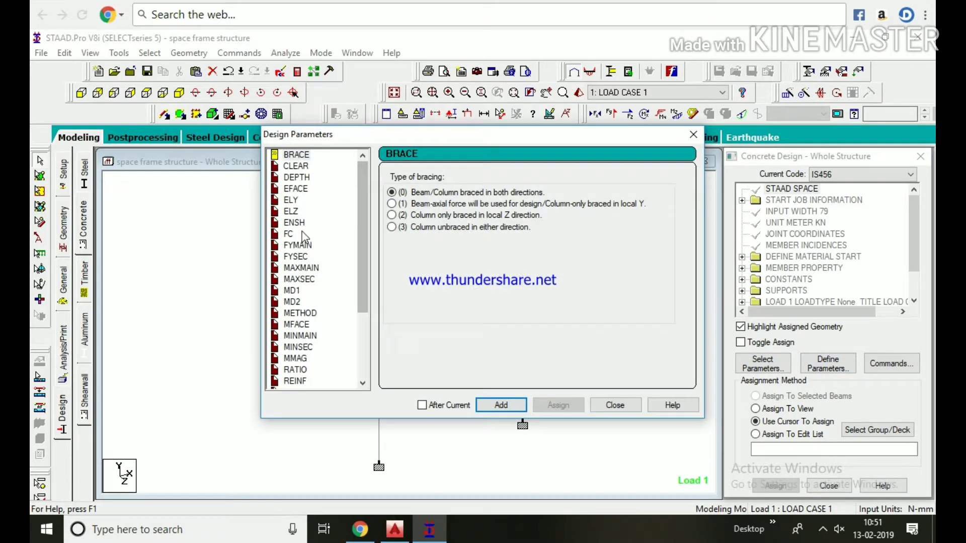
pyautogui.click(333, 234)
pyautogui.moveTo(534, 222); pyautogui.dragTo(425, 225)
pyautogui.write('20')
pyautogui.click(501, 405)
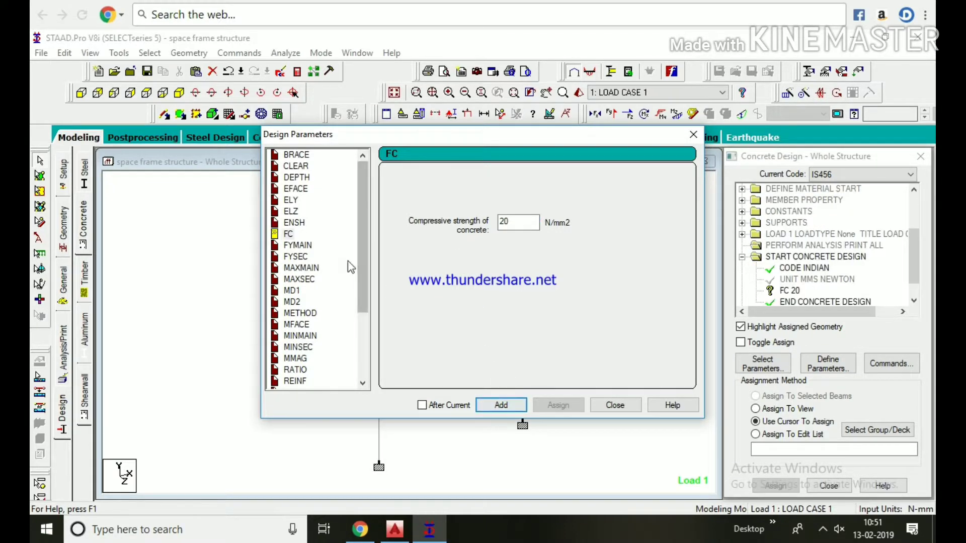
# Step: Add the FYMAIN and FYSEC design parameters, each with a reinforcement yield strength of 415 N/mm2
pyautogui.click(297, 245)
pyautogui.moveTo(534, 221); pyautogui.dragTo(448, 242)
pyautogui.write('415')
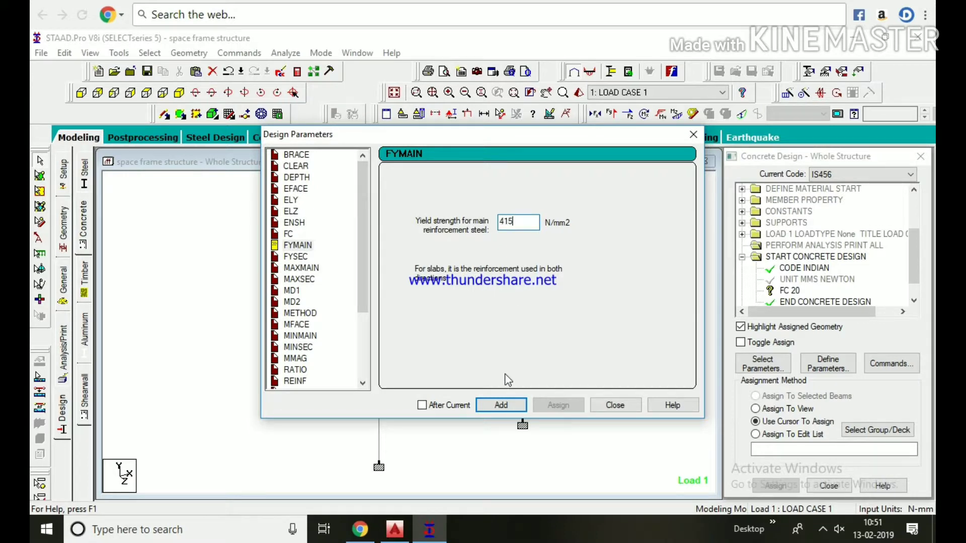
pyautogui.click(501, 405)
pyautogui.click(296, 257)
pyautogui.moveTo(534, 222); pyautogui.dragTo(448, 240)
pyautogui.write('415')
pyautogui.click(519, 406)
# Step: Add the MAXMAIN parameter with a 20 mm maximum bar size and the MAXSEC parameter with 12 mm
pyautogui.click(304, 268)
pyautogui.click(410, 250)
pyautogui.click(512, 405)
pyautogui.click(299, 279)
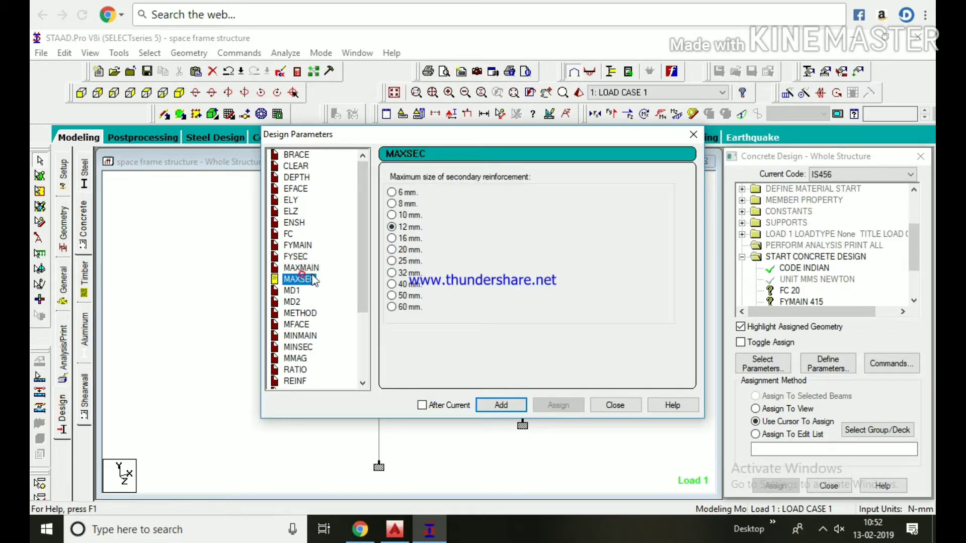
pyautogui.click(494, 406)
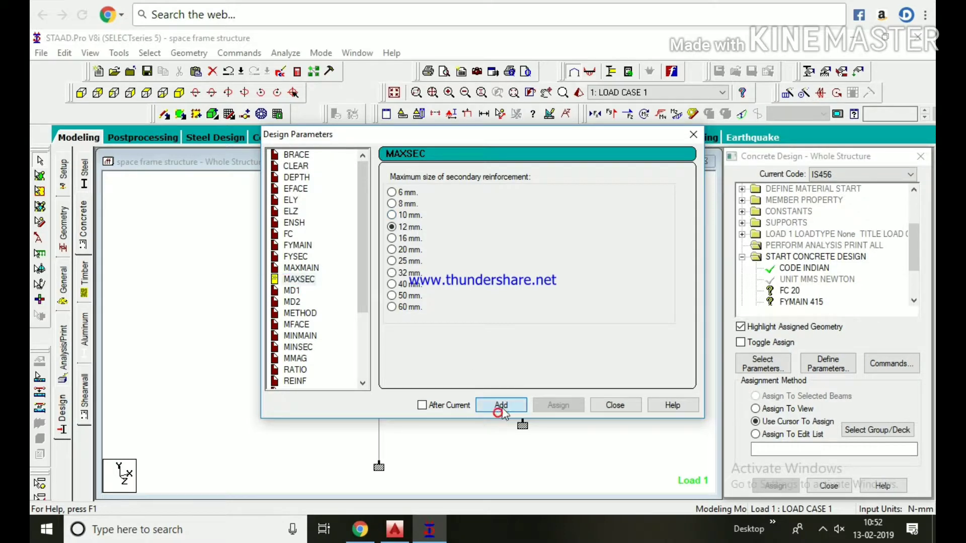
# Step: Add the MINMAIN parameter with a 12 mm minimum main bar size and the MINSEC parameter with 8 mm
pyautogui.click(302, 333)
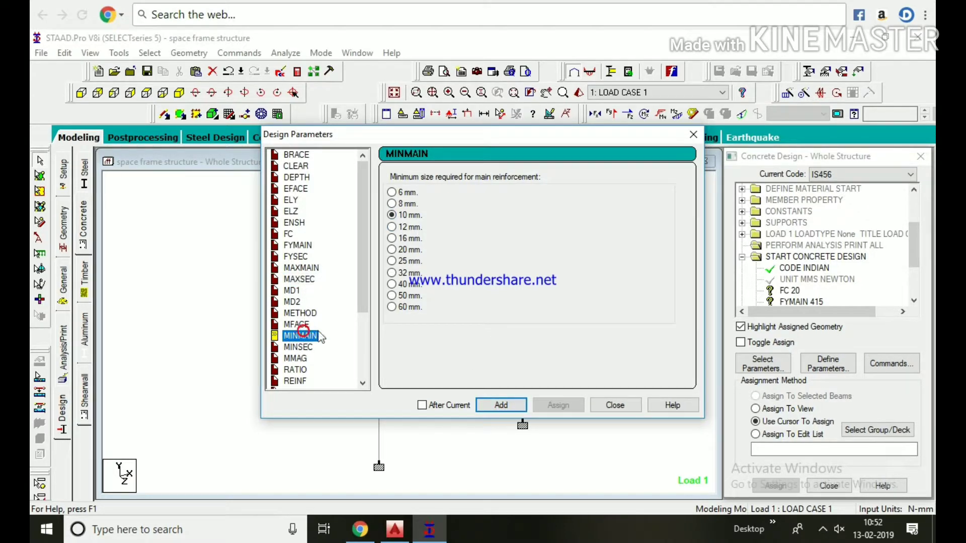
pyautogui.click(411, 229)
pyautogui.click(498, 405)
pyautogui.click(307, 347)
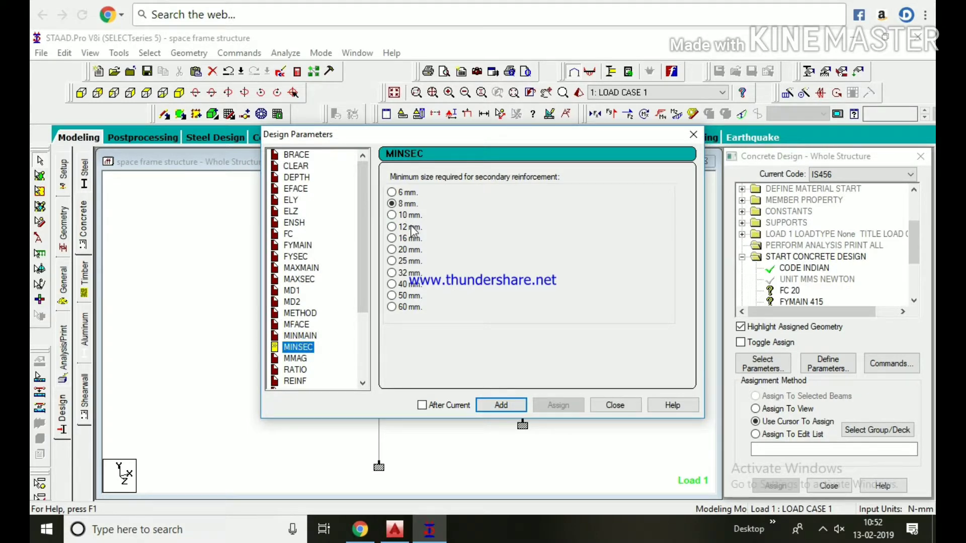
pyautogui.click(519, 407)
pyautogui.click(614, 405)
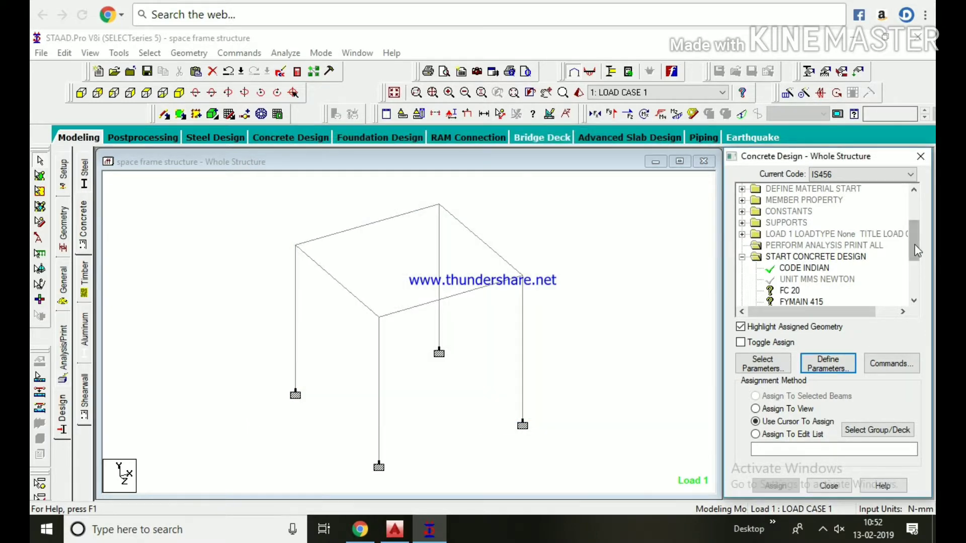
# Step: Assign the FC 20 parameter to all members of the frame using the Assign To View method
pyautogui.scroll(-3, 917, 251)
pyautogui.click(789, 200)
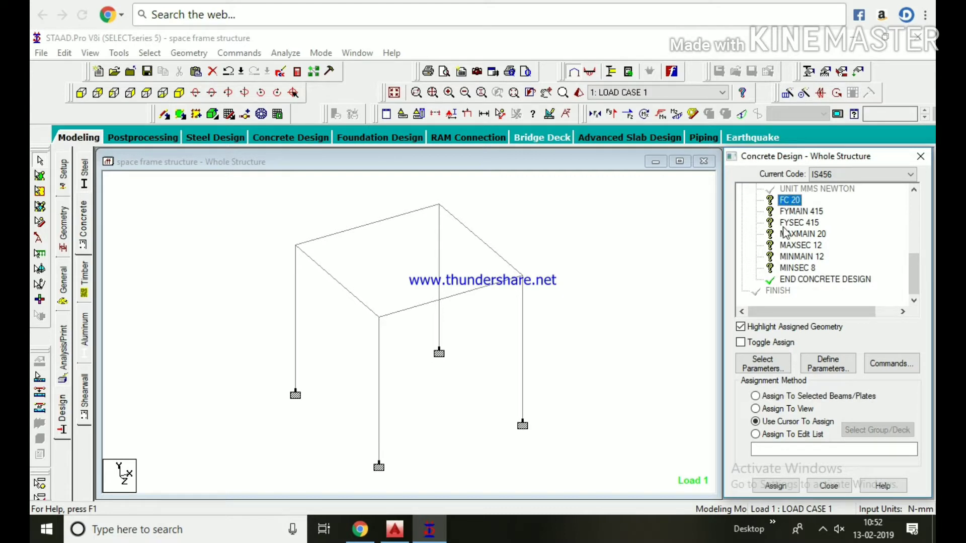
pyautogui.click(786, 409)
pyautogui.click(777, 485)
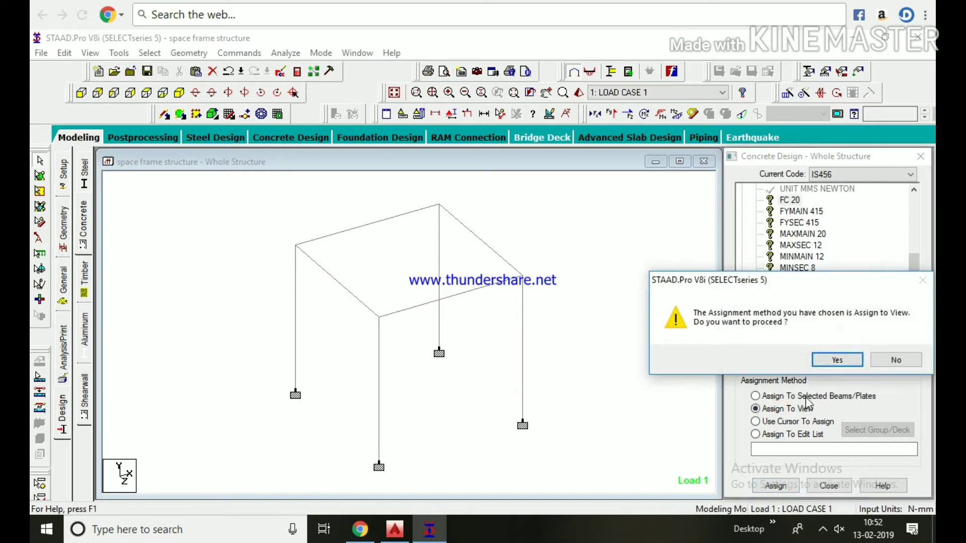
pyautogui.click(828, 360)
# Step: Assign the FYMAIN 415 and FYSEC 415 parameters to all members in the view
pyautogui.click(801, 211)
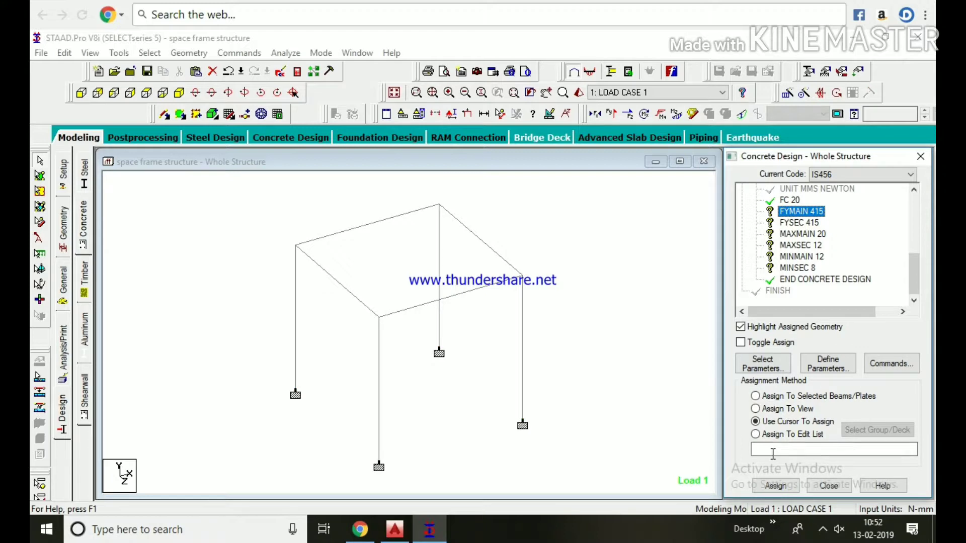
pyautogui.click(786, 409)
pyautogui.click(778, 486)
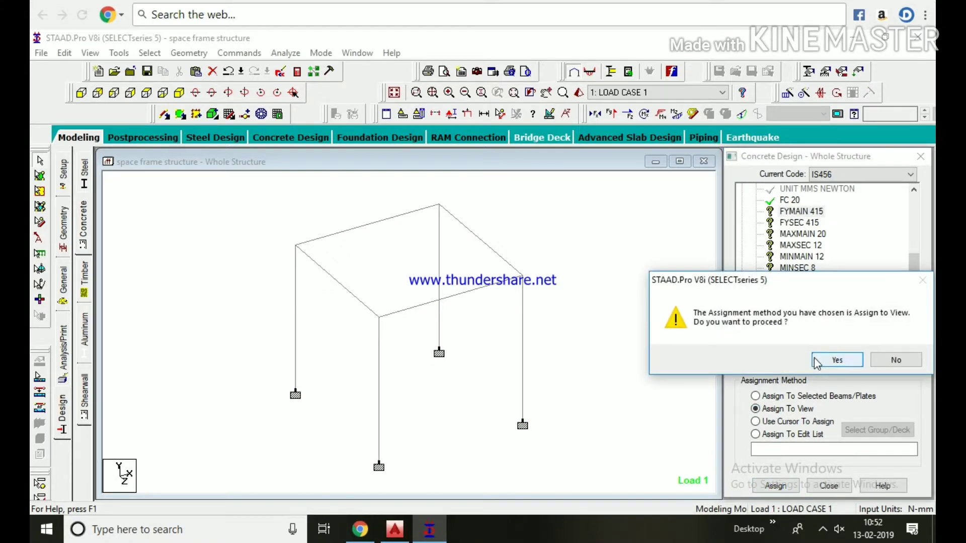
pyautogui.click(817, 361)
pyautogui.click(799, 223)
pyautogui.click(777, 409)
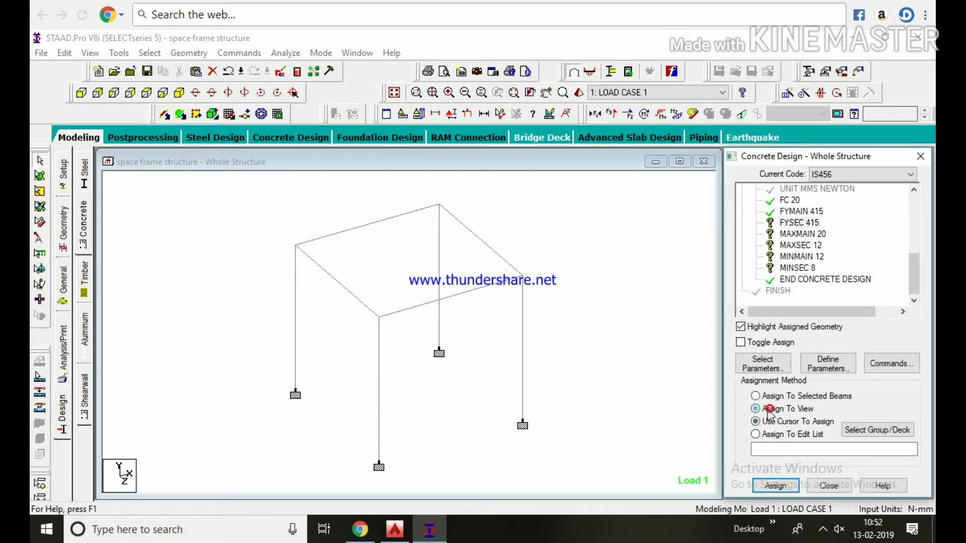
pyautogui.click(776, 485)
pyautogui.click(829, 366)
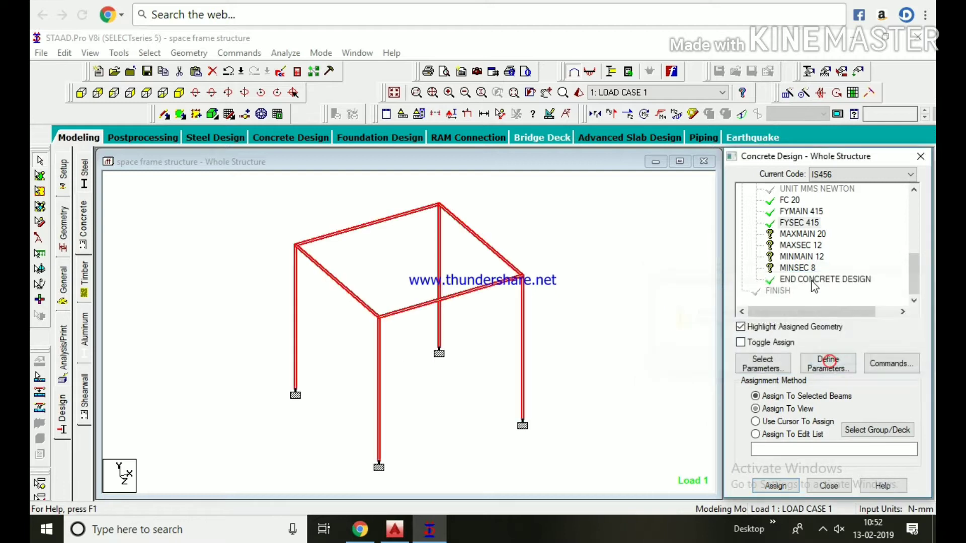
# Step: Assign the MAXMAIN 20 and MAXSEC 12 bar size parameters to all members in the view
pyautogui.click(803, 234)
pyautogui.click(781, 409)
pyautogui.click(776, 485)
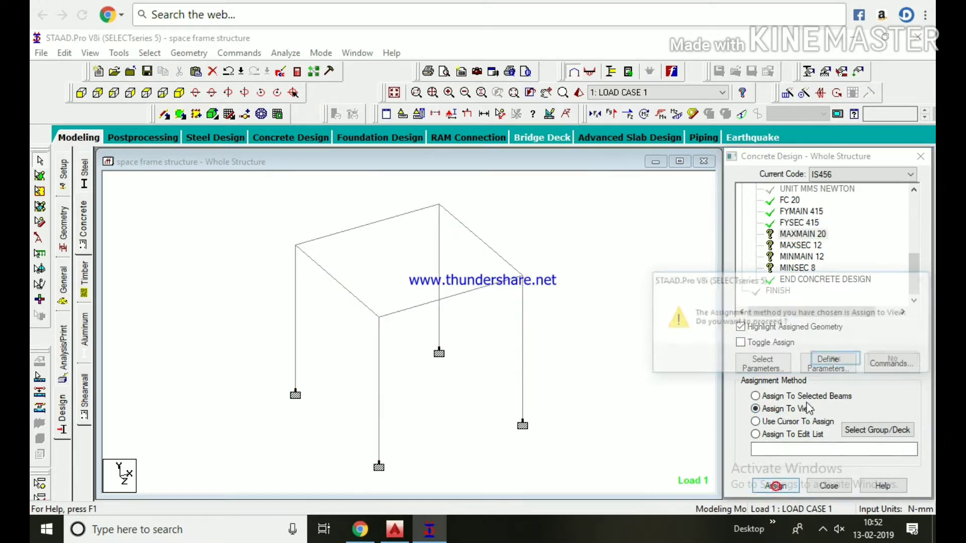
pyautogui.click(829, 355)
pyautogui.click(829, 364)
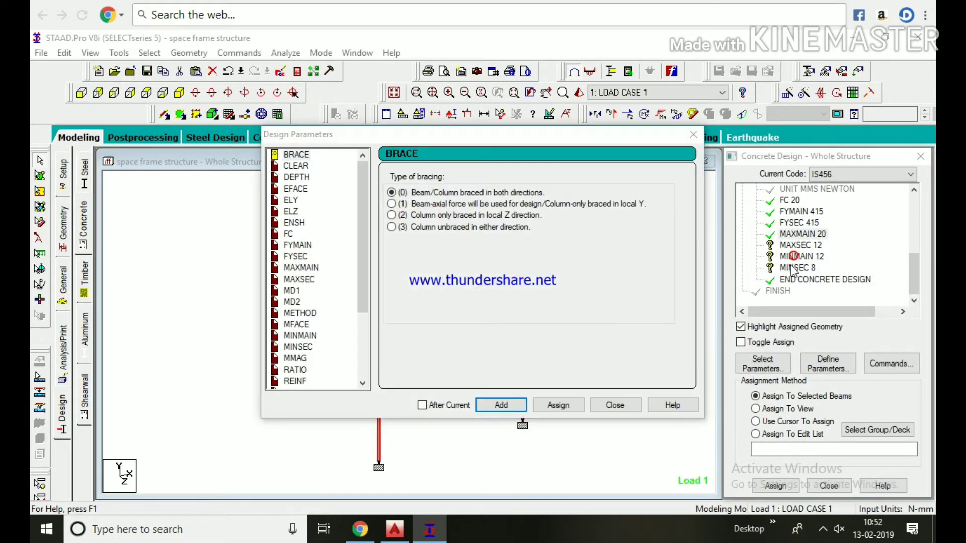
pyautogui.click(787, 246)
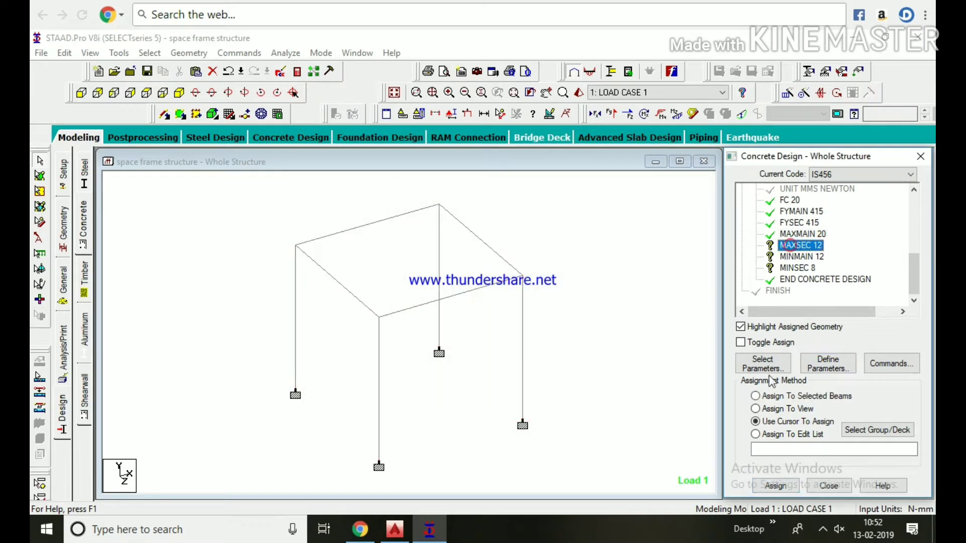
pyautogui.click(778, 407)
pyautogui.click(776, 486)
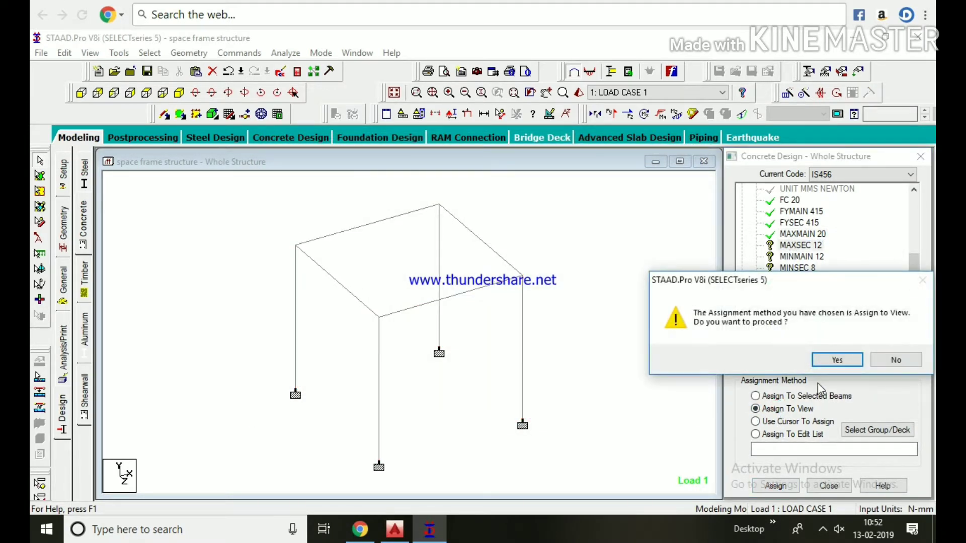
pyautogui.click(827, 358)
# Step: Assign the MINMAIN 12 and MINSEC 8 bar size parameters to all members in the view
pyautogui.click(807, 260)
pyautogui.click(779, 409)
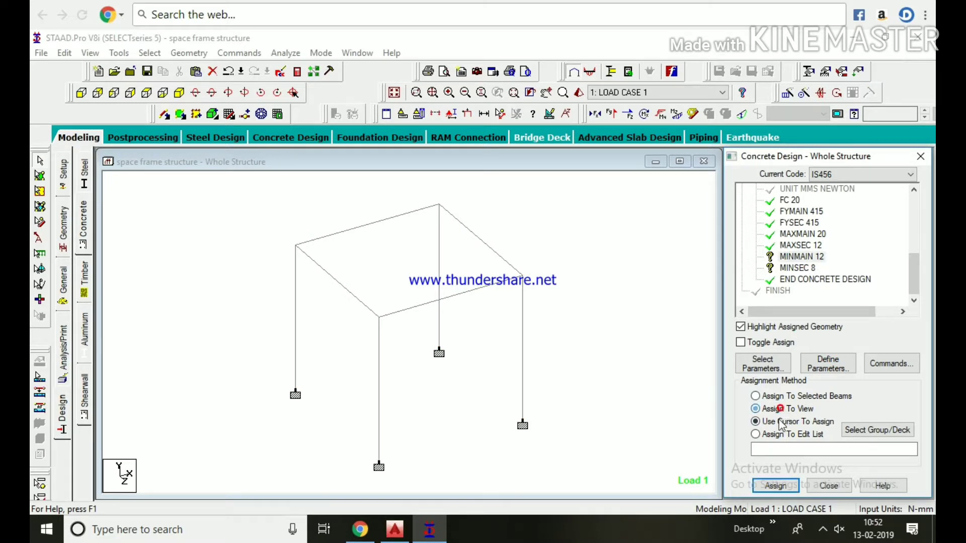
pyautogui.click(776, 486)
pyautogui.click(830, 359)
pyautogui.click(796, 267)
pyautogui.click(772, 406)
pyautogui.click(775, 485)
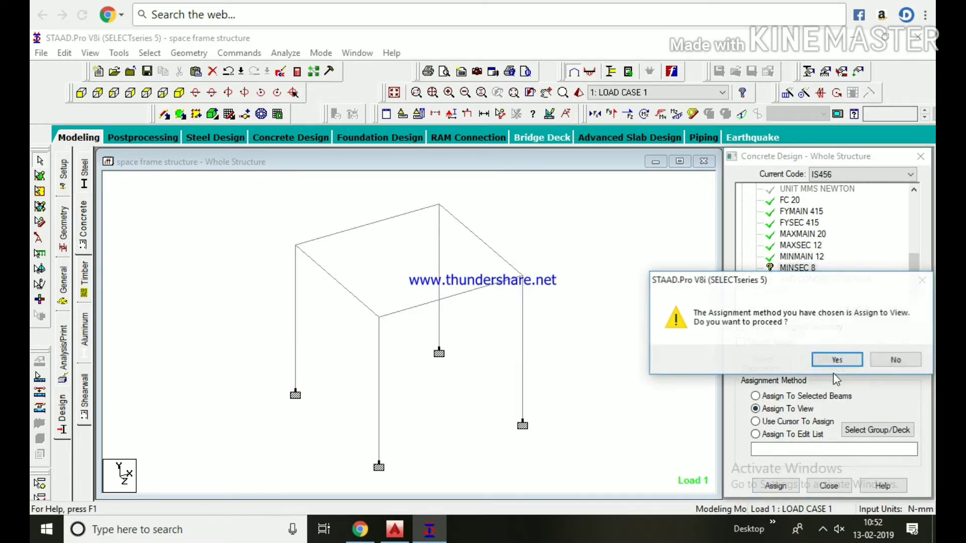
pyautogui.click(832, 360)
# Step: Add the DESIGN BEAM, DESIGN COLUMN and TAKE OFF commands to the concrete design
pyautogui.click(885, 367)
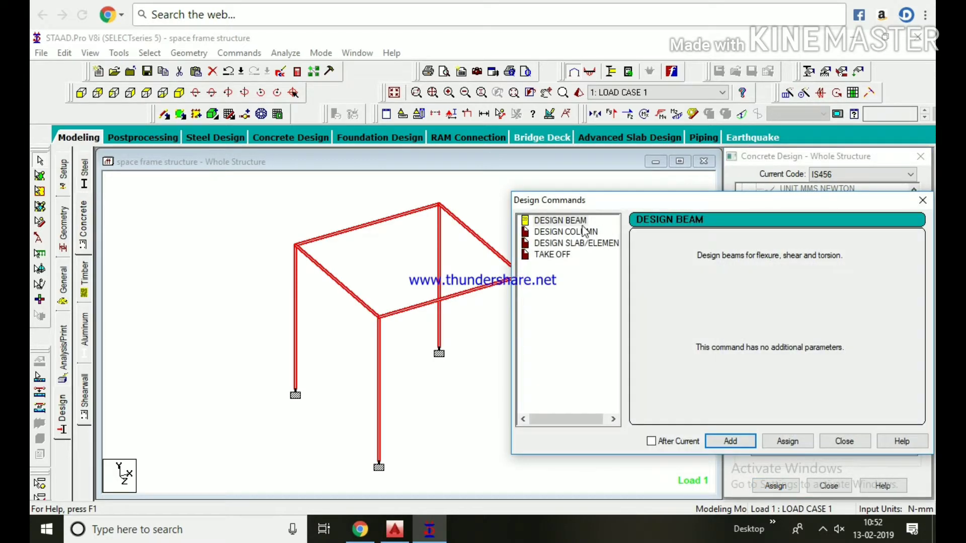
pyautogui.click(734, 443)
pyautogui.click(591, 234)
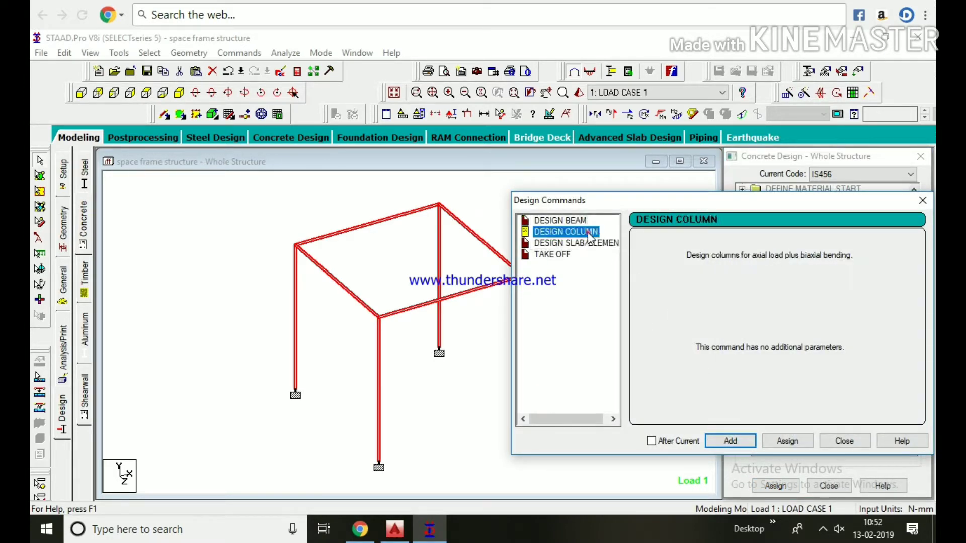
pyautogui.click(730, 441)
pyautogui.click(574, 243)
pyautogui.click(553, 254)
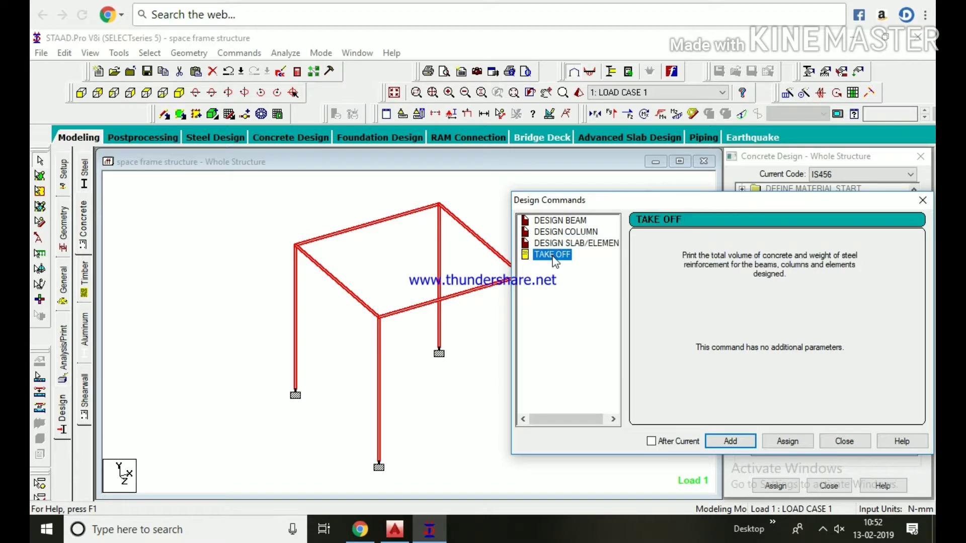
pyautogui.click(732, 441)
pyautogui.click(841, 441)
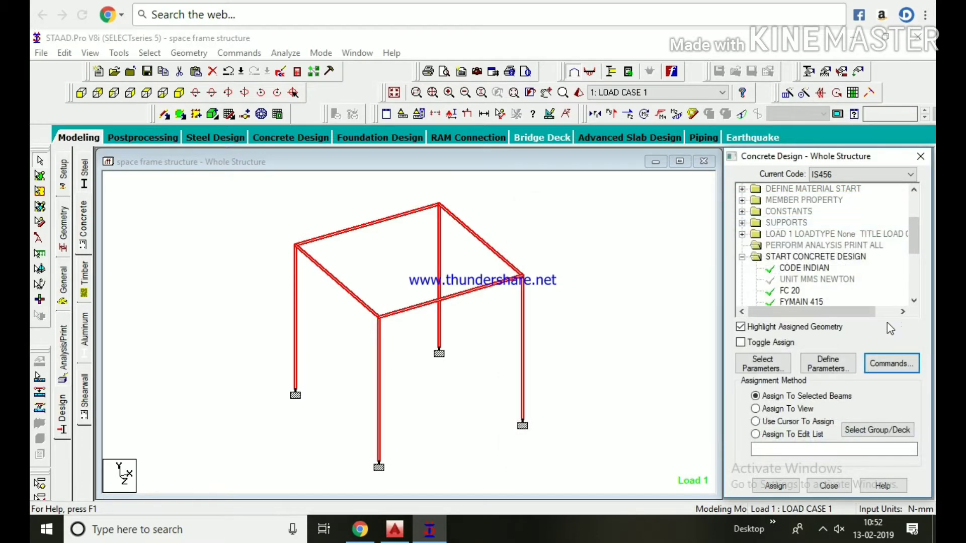
# Step: Assign the DESIGN BEAM command to the four horizontal beams at the top of the frame
pyautogui.moveTo(914, 237); pyautogui.dragTo(913, 277)
pyautogui.click(814, 245)
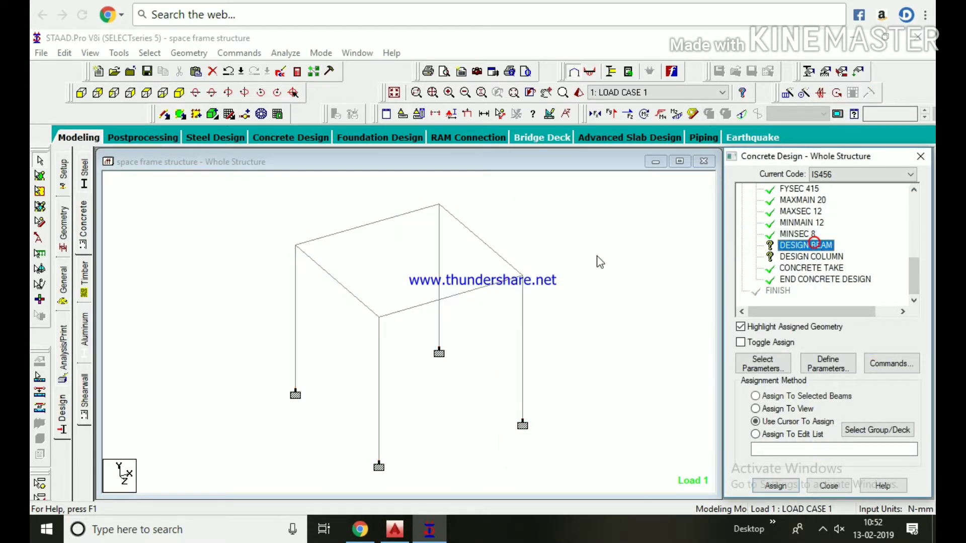
pyautogui.click(513, 268)
pyautogui.keyDown('ctrl'); pyautogui.click(486, 286); pyautogui.keyUp('ctrl')
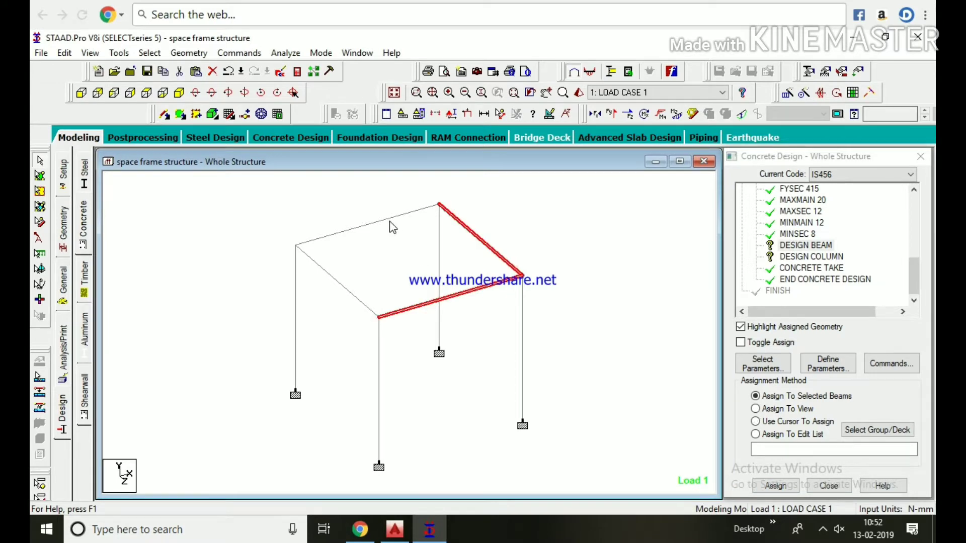
pyautogui.keyDown('ctrl'); pyautogui.click(388, 218); pyautogui.keyUp('ctrl')
pyautogui.keyDown('ctrl'); pyautogui.click(355, 297); pyautogui.keyUp('ctrl')
pyautogui.click(775, 486)
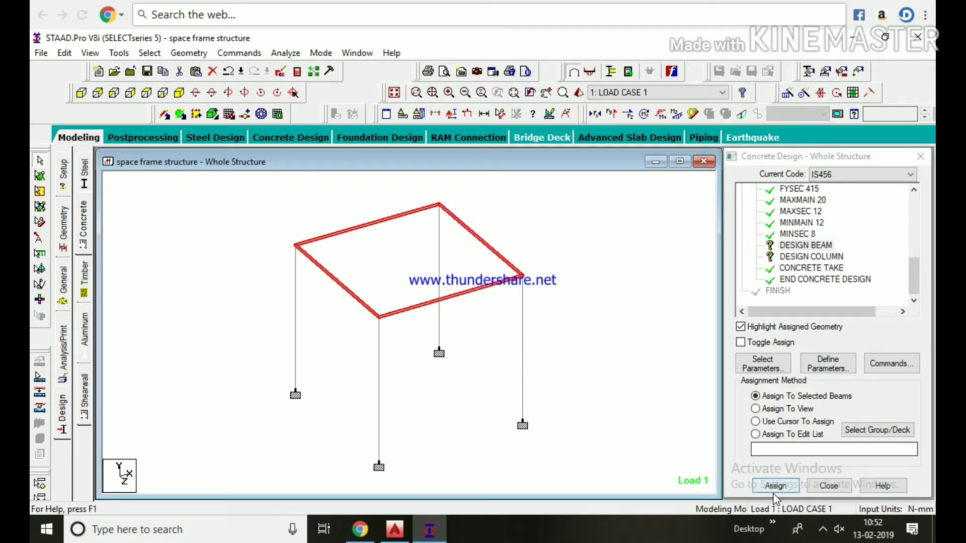
pyautogui.click(827, 362)
# Step: Assign the DESIGN COLUMN command to the four vertical columns of the frame
pyautogui.click(809, 257)
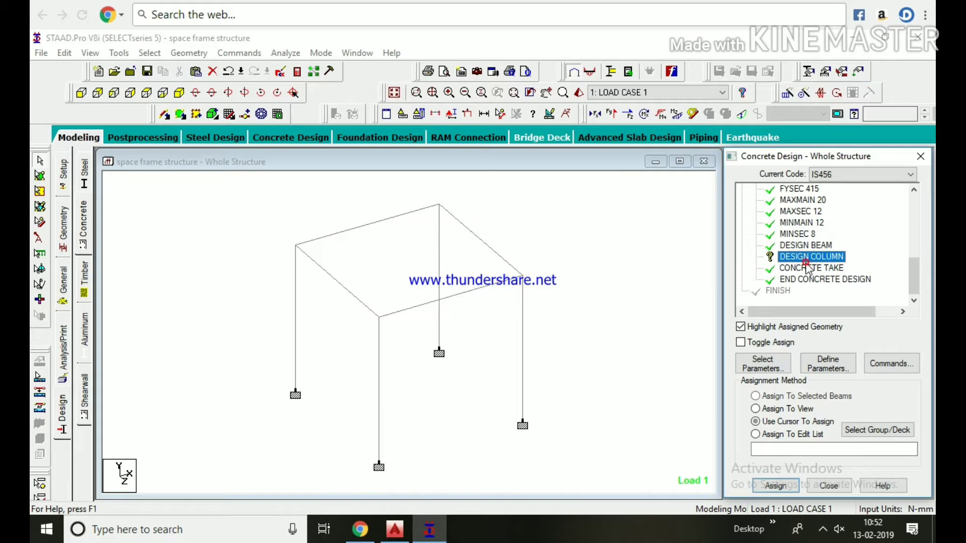
pyautogui.click(524, 380)
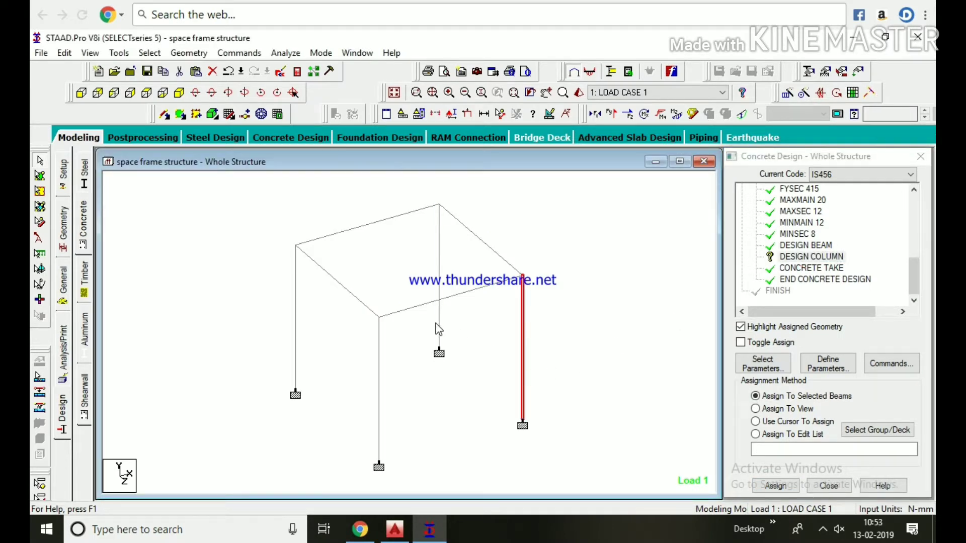
pyautogui.keyDown('ctrl'); pyautogui.click(437, 324); pyautogui.keyUp('ctrl')
pyautogui.keyDown('ctrl'); pyautogui.click(379, 430); pyautogui.keyUp('ctrl')
pyautogui.keyDown('ctrl'); pyautogui.click(296, 334); pyautogui.keyUp('ctrl')
pyautogui.click(838, 365)
pyautogui.click(641, 347)
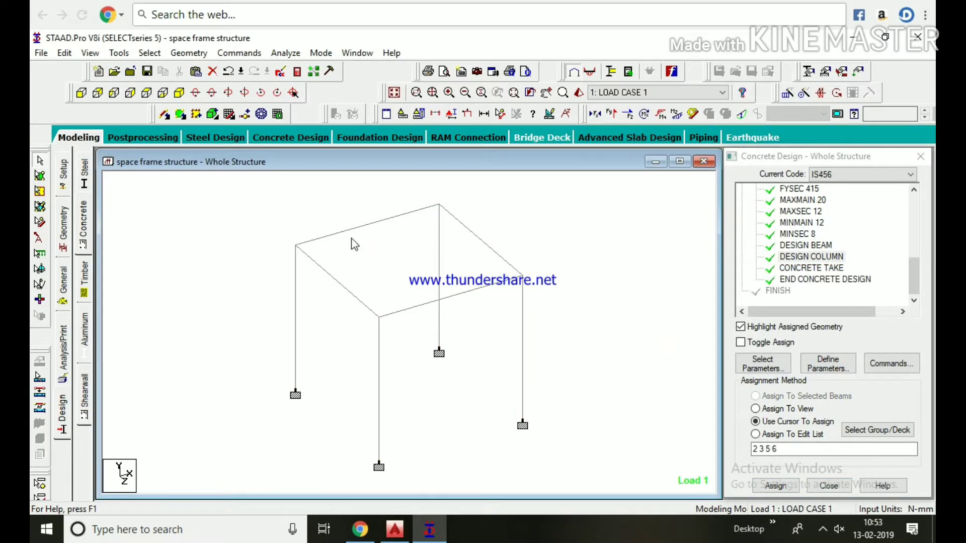
# Step: Add another Perform Analysis command with the print option set to All
pyautogui.click(64, 361)
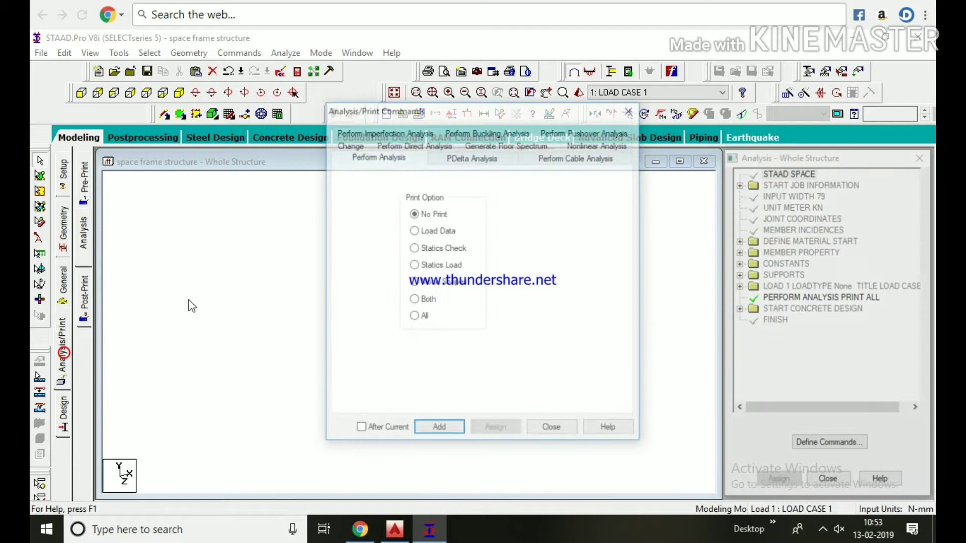
pyautogui.click(413, 316)
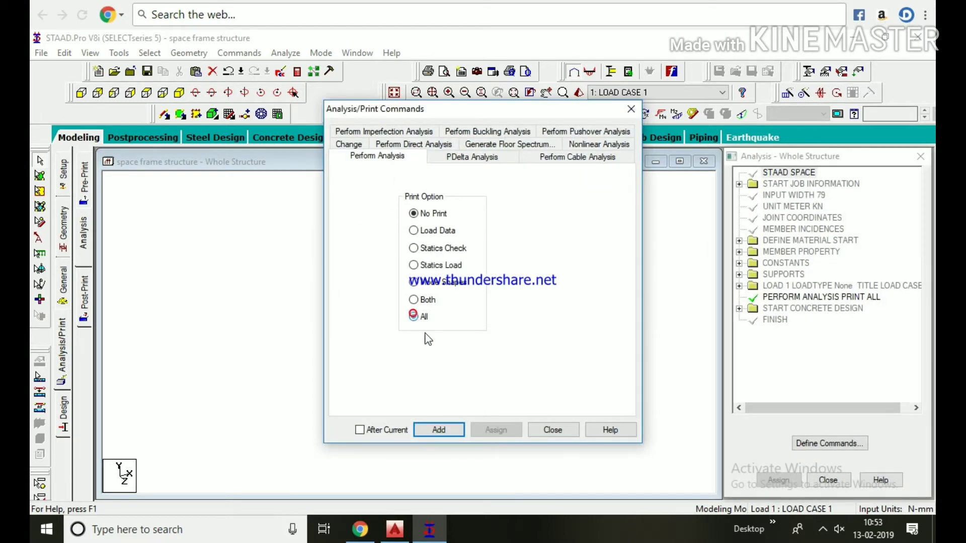
pyautogui.click(439, 430)
pyautogui.click(534, 430)
# Step: Run the analysis and concrete design of the frame and close the calculation log once it finishes
pyautogui.click(286, 52)
pyautogui.click(295, 68)
pyautogui.click(398, 312)
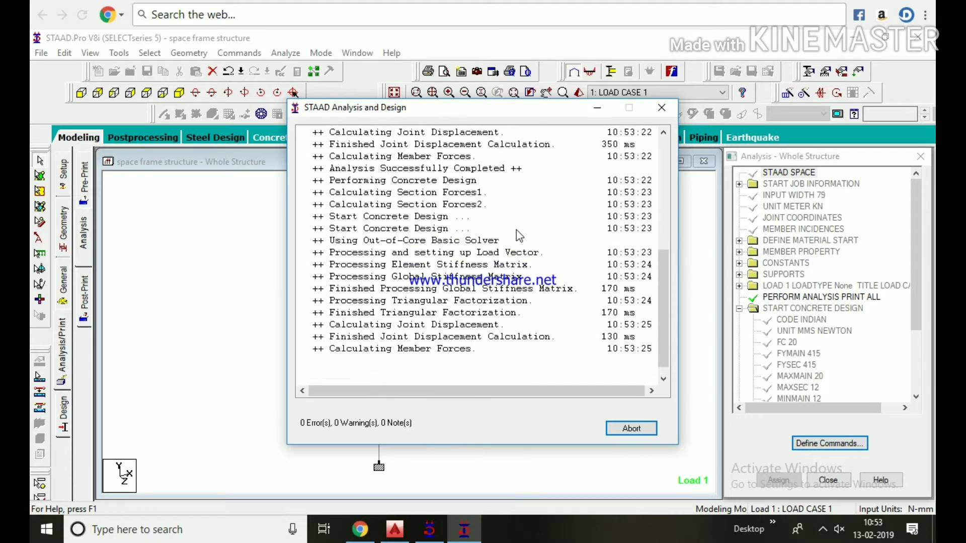
pyautogui.click(631, 427)
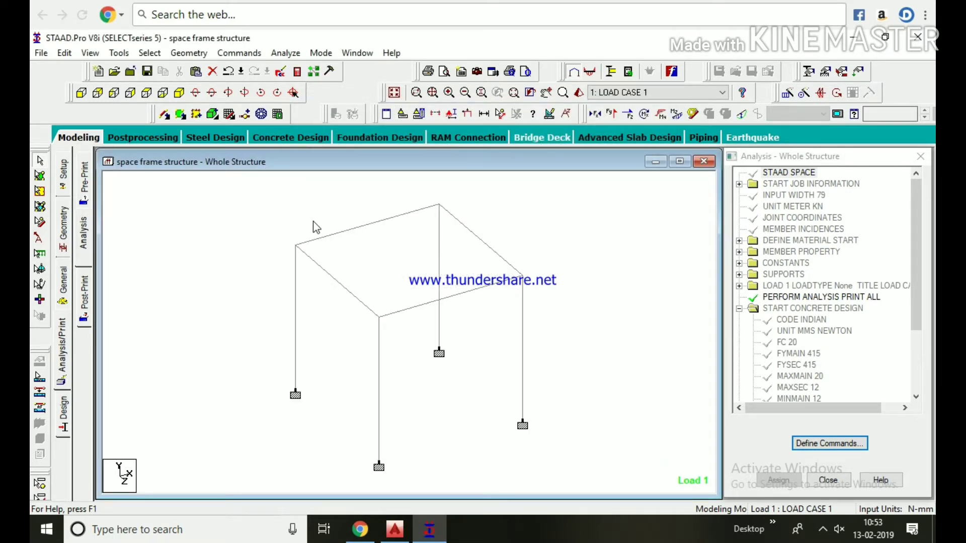
# Step: Examine the concrete design details of the frame's rear-left, rear-right and front-right top beams (beams 1, 8 and 4) in turn
pyautogui.doubleClick(362, 225)
pyautogui.click(559, 137)
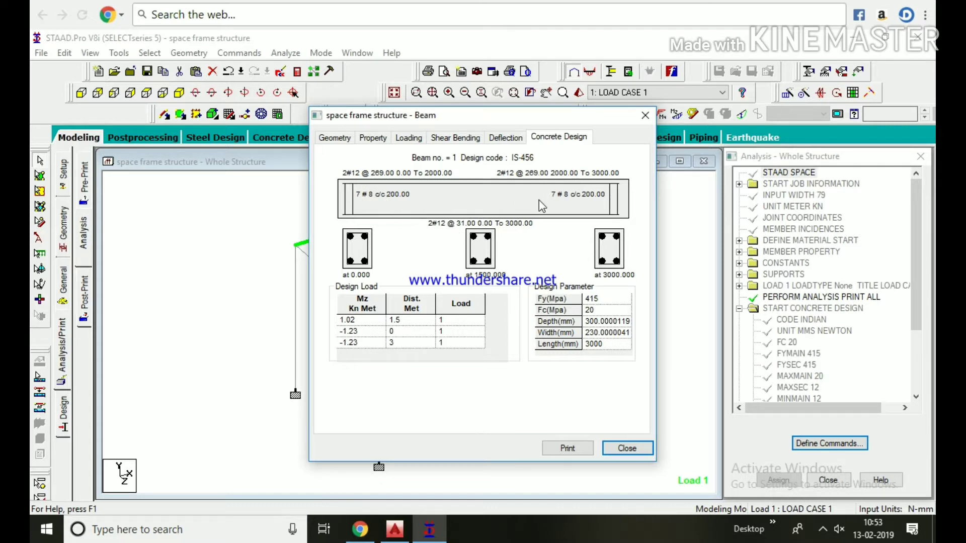
pyautogui.click(645, 115)
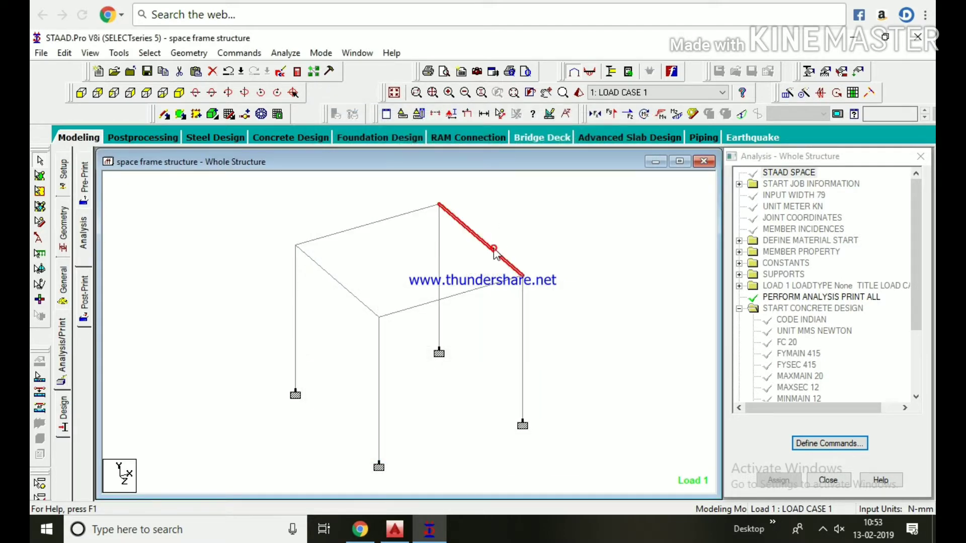
pyautogui.doubleClick(494, 246)
pyautogui.click(558, 137)
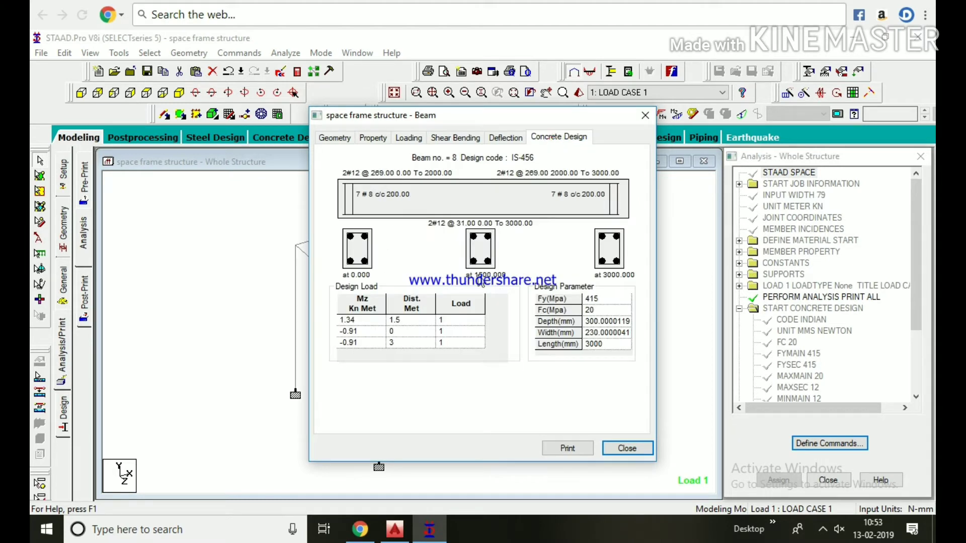
pyautogui.click(645, 115)
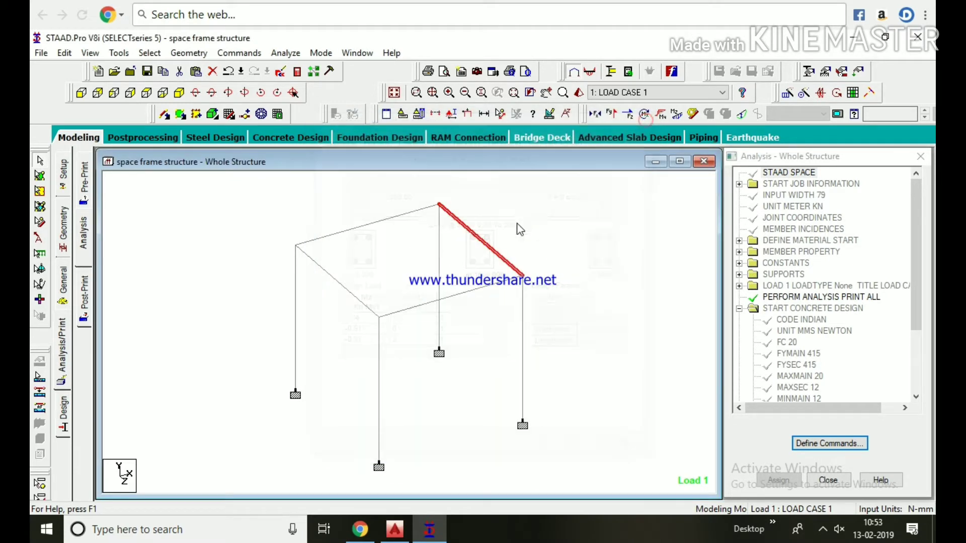
pyautogui.doubleClick(467, 299)
pyautogui.click(553, 137)
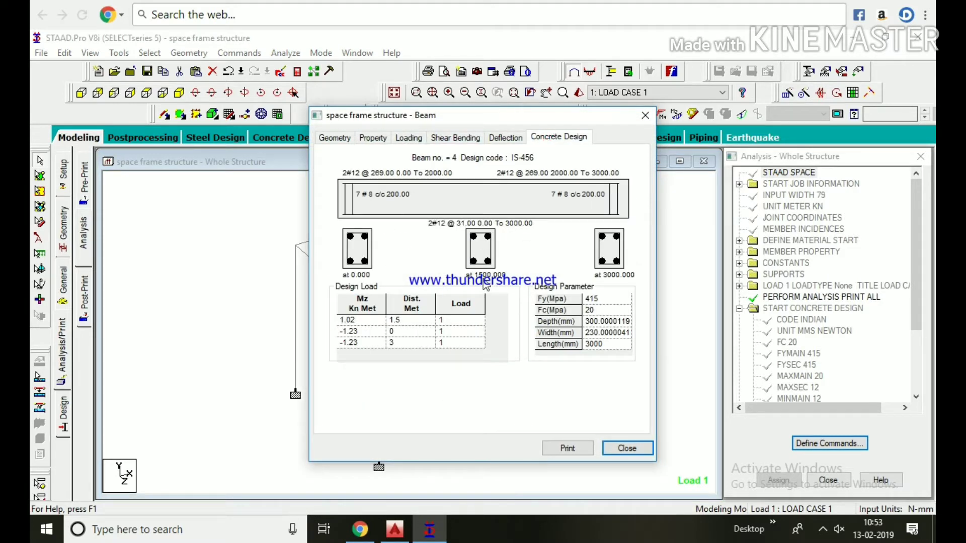
pyautogui.click(645, 115)
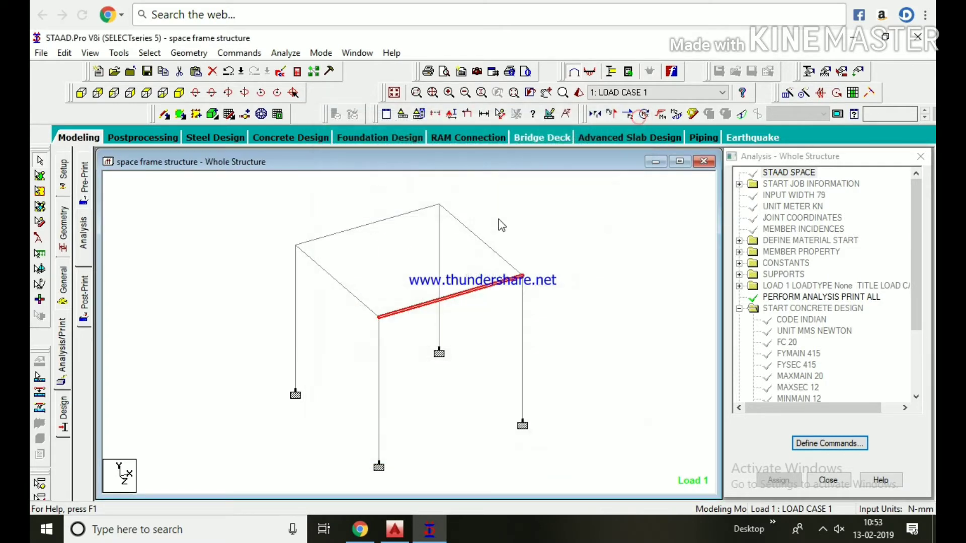
# Step: Examine the concrete design details of the frame's front-left top beam (beam 7) and close its properties
pyautogui.doubleClick(370, 312)
pyautogui.click(551, 137)
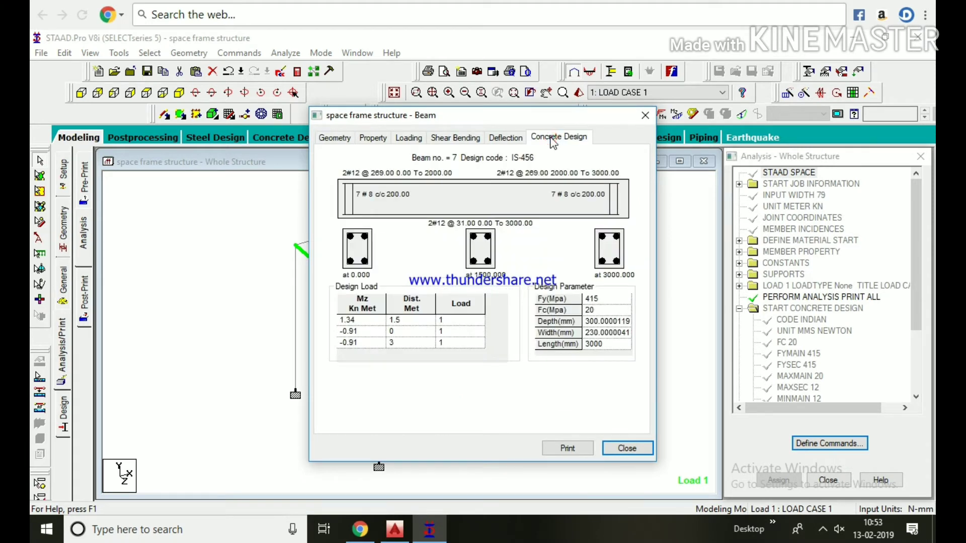
pyautogui.click(645, 115)
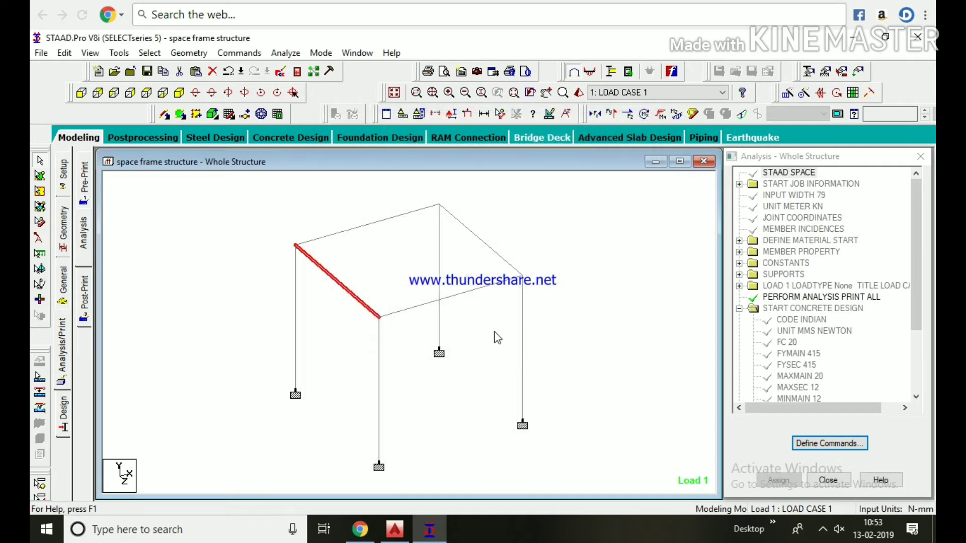
# Step: Examine the concrete design details of the right column (column 6) and the front column in turn, and clear the selection
pyautogui.doubleClick(525, 346)
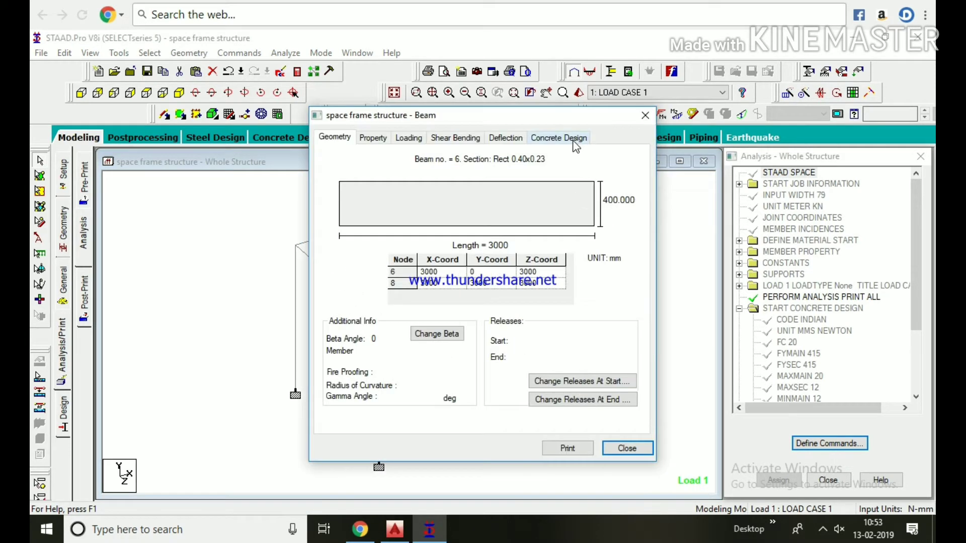
pyautogui.click(558, 137)
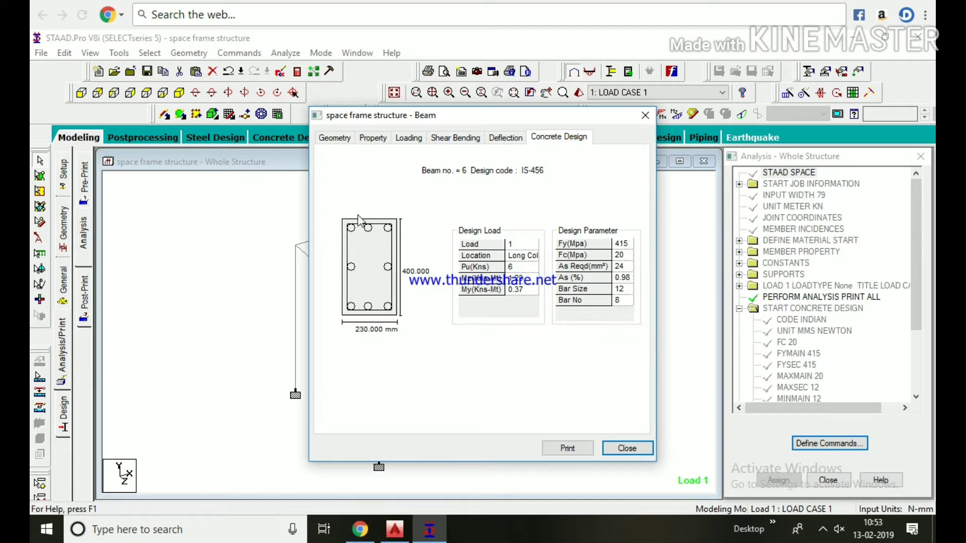
pyautogui.click(631, 294)
pyautogui.click(627, 448)
pyautogui.click(379, 358)
pyautogui.doubleClick(379, 359)
pyautogui.click(559, 137)
pyautogui.click(613, 445)
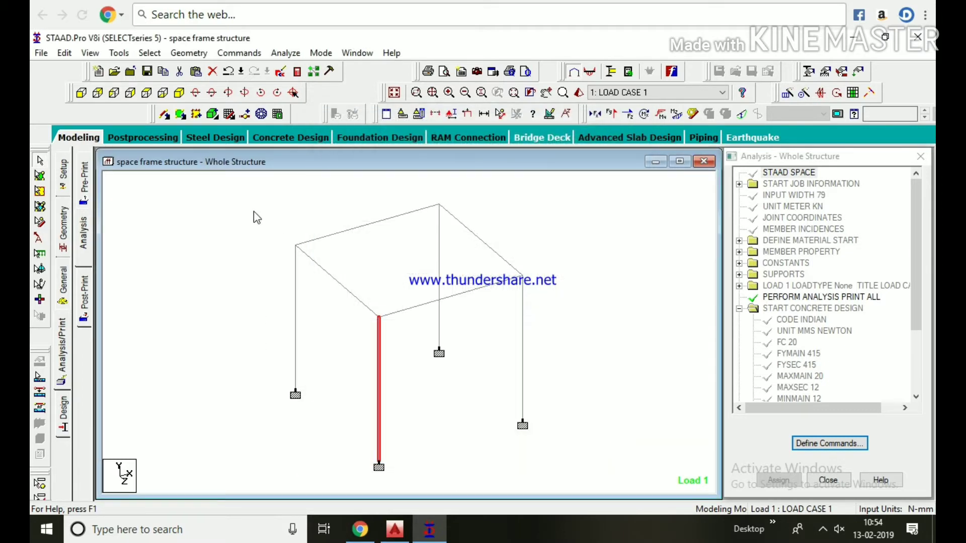
pyautogui.click(182, 188)
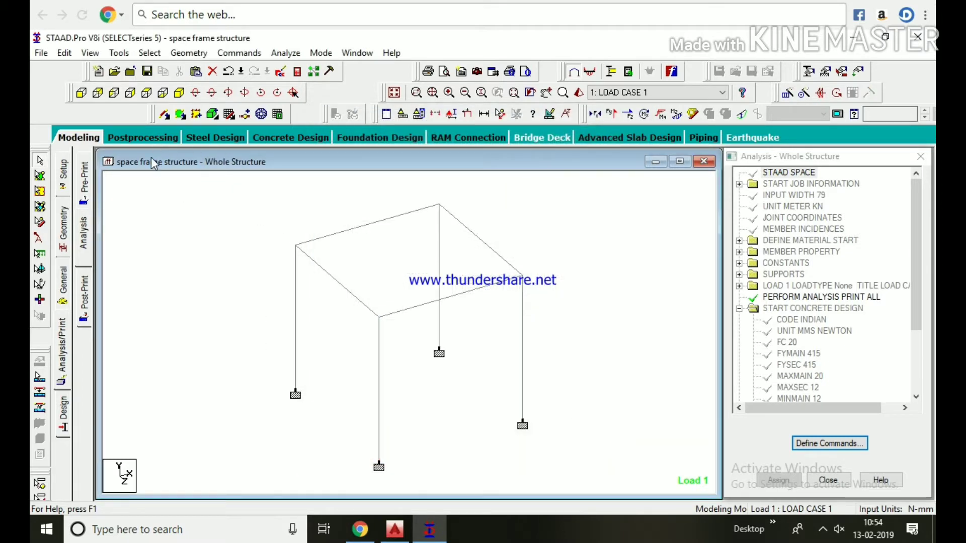
# Step: Switch to Postprocessing mode and open the analysis output file at the concrete design results
pyautogui.click(143, 140)
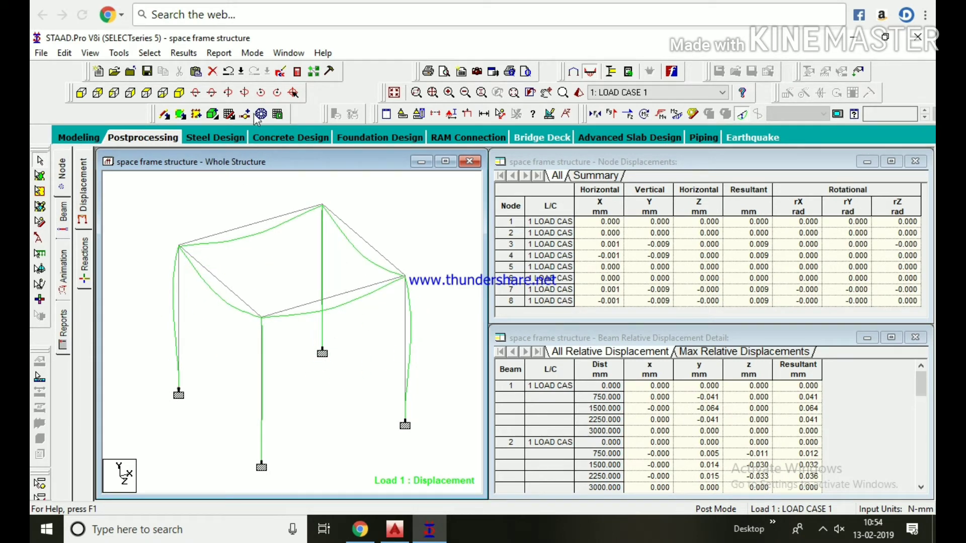
pyautogui.click(310, 73)
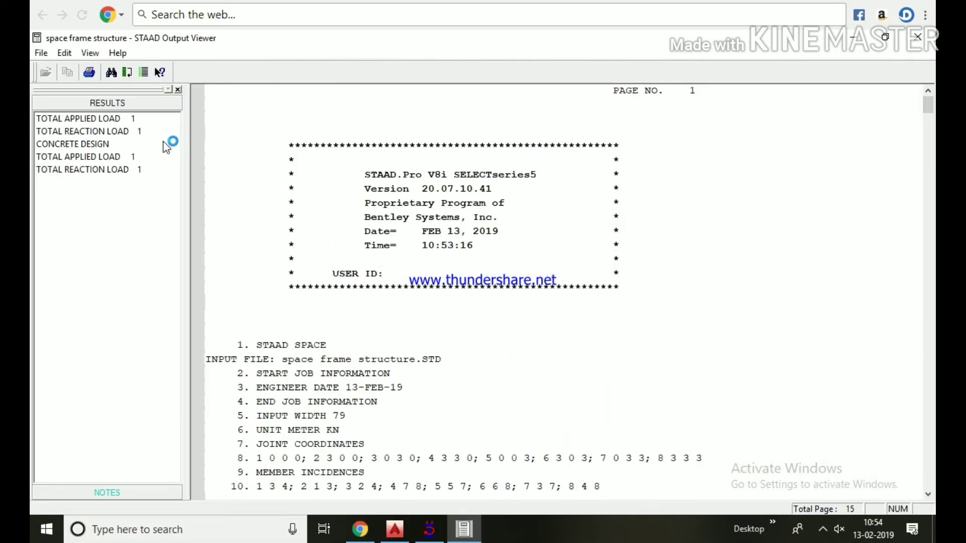
pyautogui.click(78, 144)
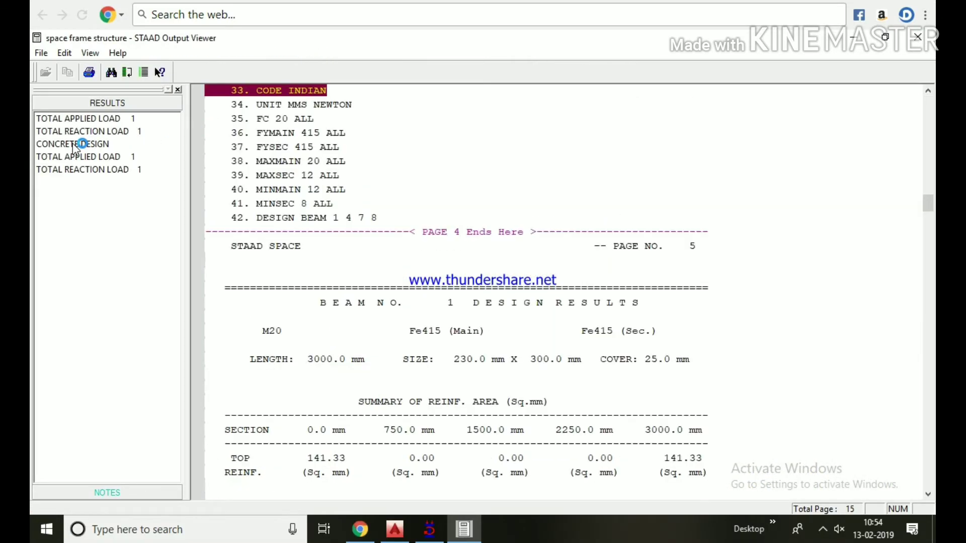
# Step: Review the concrete and steel grades, length, section size and cover in the beam 1 design results
pyautogui.click(452, 317)
pyautogui.click(304, 334)
pyautogui.click(606, 331)
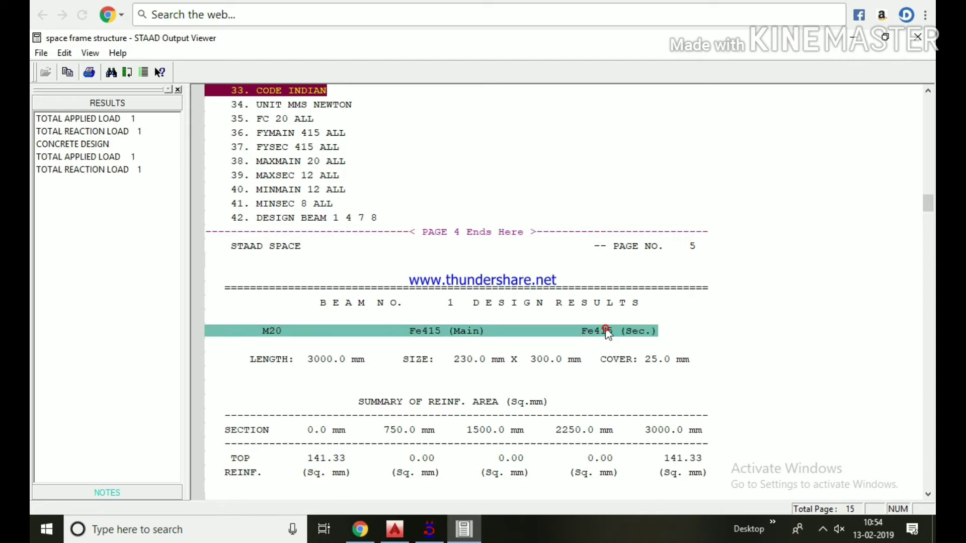
pyautogui.click(311, 373)
pyautogui.click(625, 364)
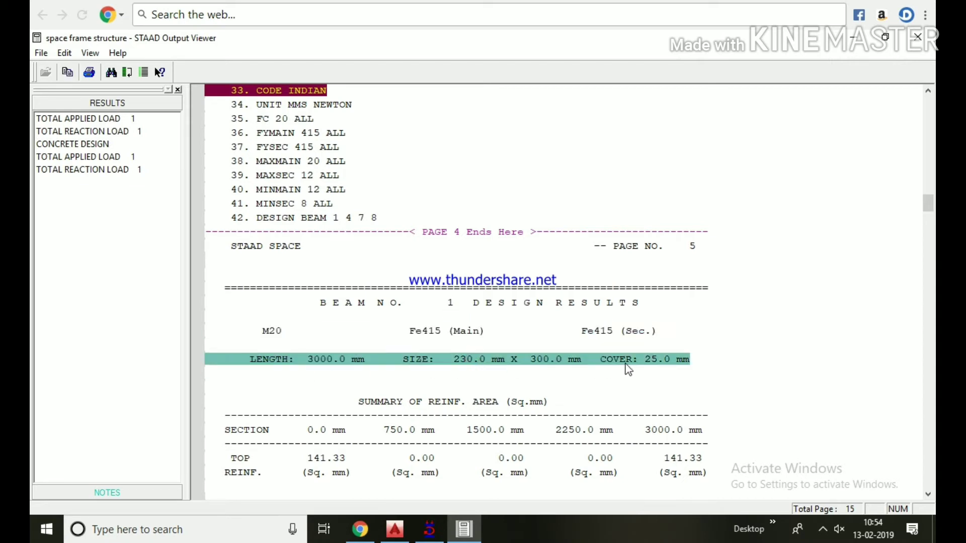
# Step: Review beam 1's required and provided top, bottom and shear reinforcement, along with its shear design results near the supports
pyautogui.scroll(-2, 443, 400)
pyautogui.click(353, 382)
pyautogui.click(322, 410)
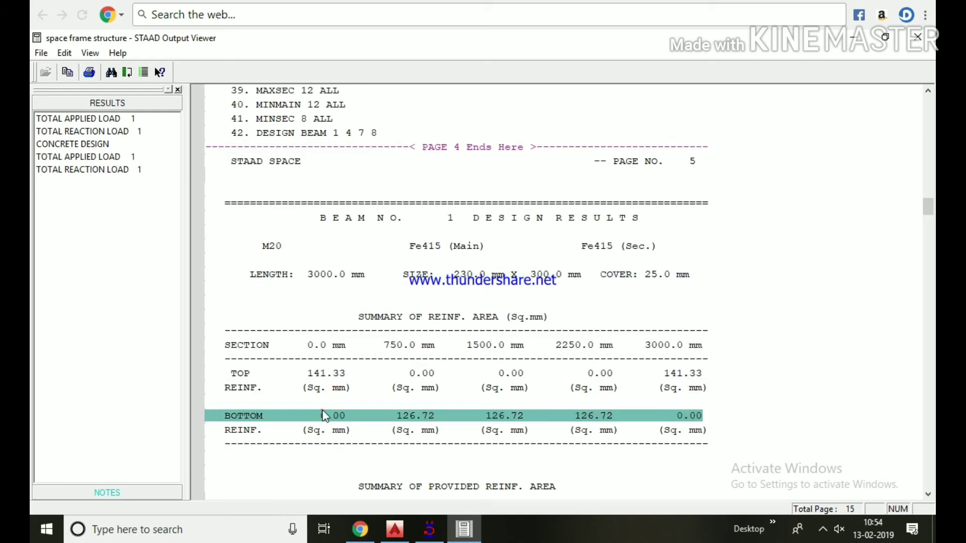
pyautogui.scroll(-3, 367, 418)
pyautogui.scroll(-3, 322, 418)
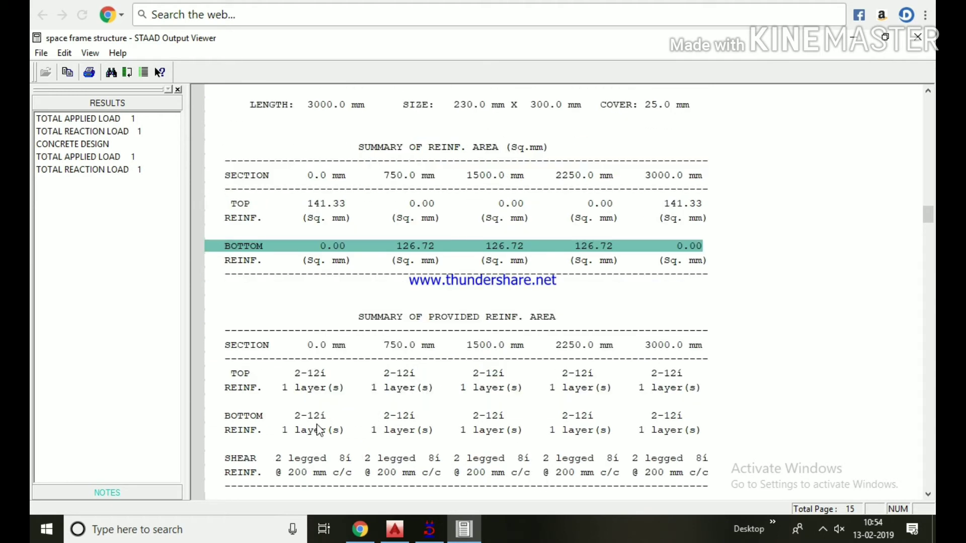
pyautogui.click(322, 430)
pyautogui.scroll(-3, 339, 448)
pyautogui.click(340, 445)
pyautogui.scroll(-9, 349, 419)
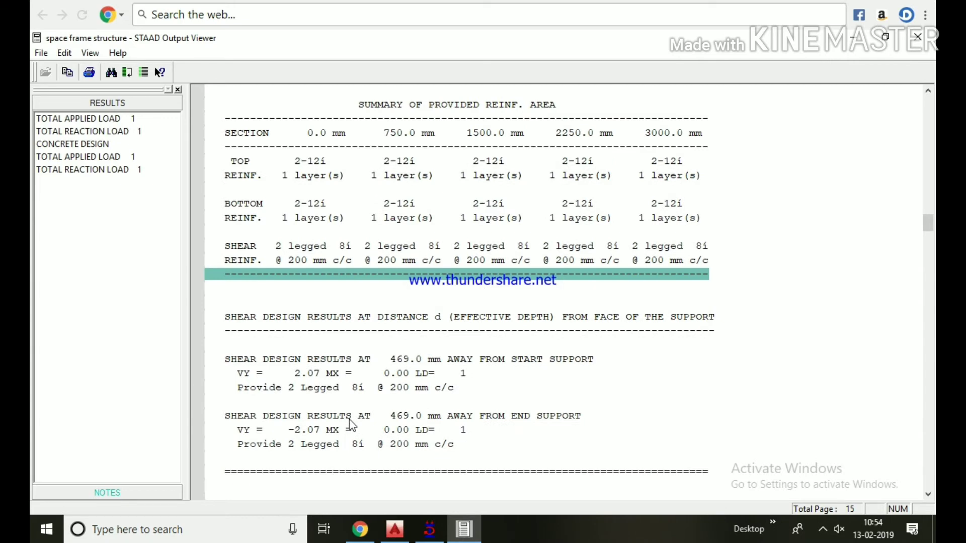
pyautogui.scroll(-1, 353, 412)
pyautogui.click(356, 351)
# Step: Review the reinforcement and shear design results of the remaining beams, including beam 7's required top reinforcement
pyautogui.scroll(-8, 334, 413)
pyautogui.scroll(-6, 335, 409)
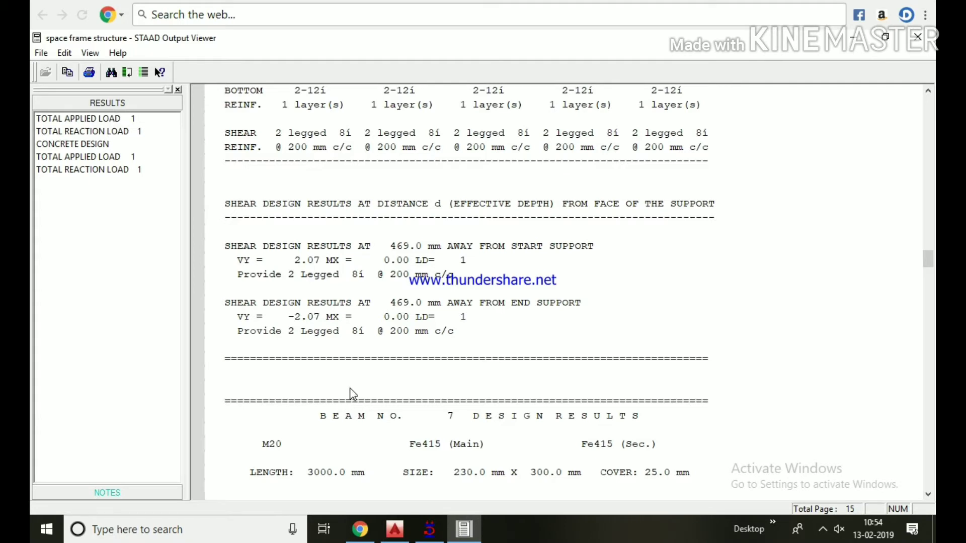
pyautogui.scroll(-4, 364, 392)
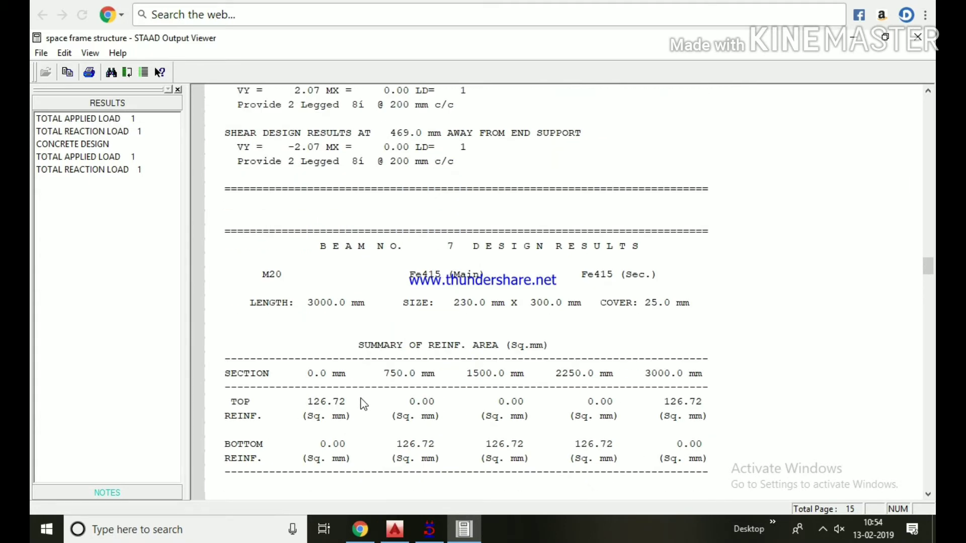
pyautogui.click(362, 401)
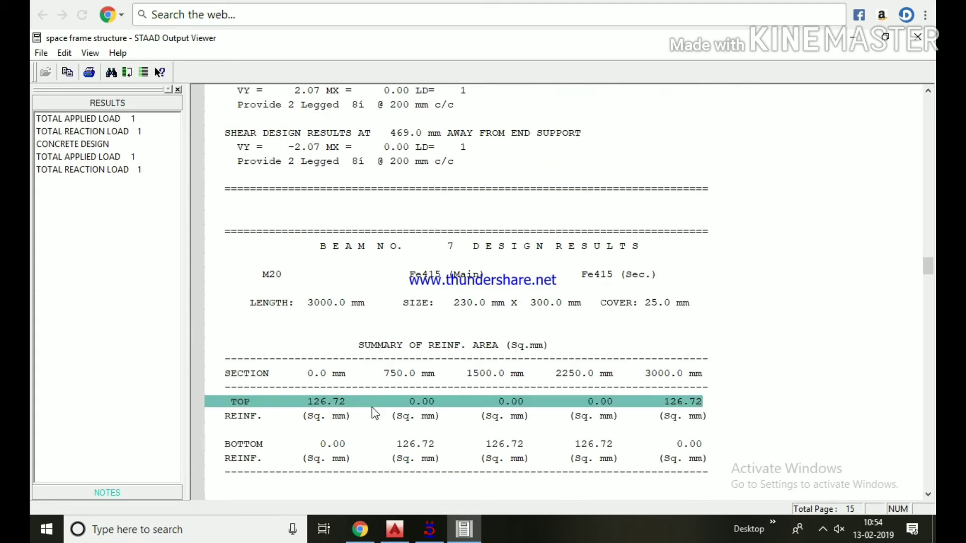
pyautogui.scroll(-5, 373, 410)
pyautogui.scroll(-11, 372, 409)
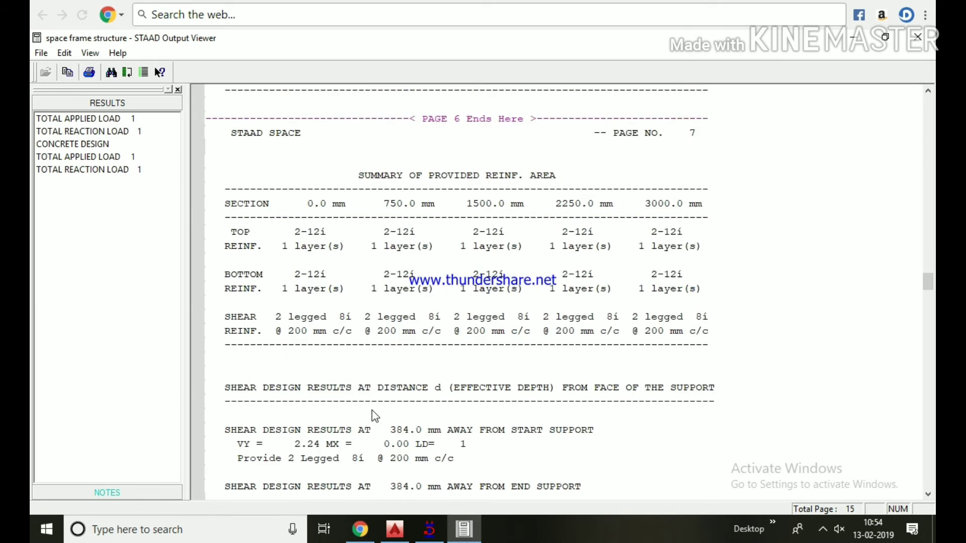
pyautogui.scroll(-20, 376, 415)
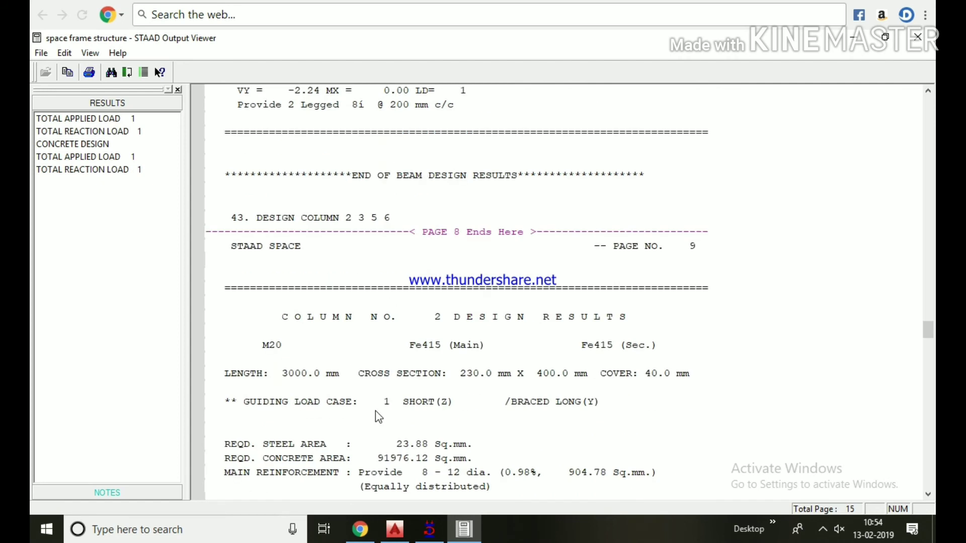
# Step: Review the column design results, checking the cross section, guiding load case, main and tie reinforcement and section capacity
pyautogui.click(416, 373)
pyautogui.click(393, 404)
pyautogui.scroll(-6, 397, 413)
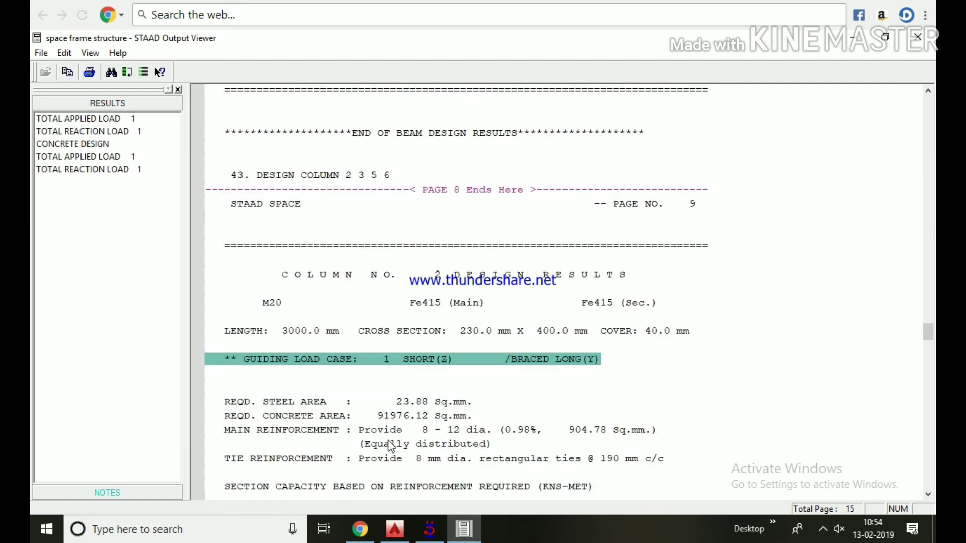
pyautogui.click(412, 378)
pyautogui.scroll(-3, 418, 433)
pyautogui.scroll(-5, 422, 440)
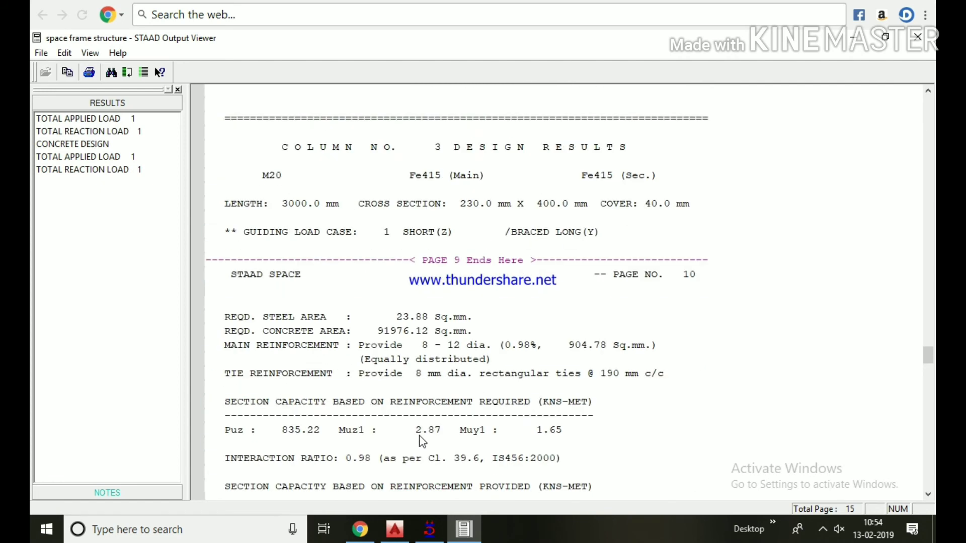
pyautogui.click(423, 434)
pyautogui.scroll(-20, 433, 434)
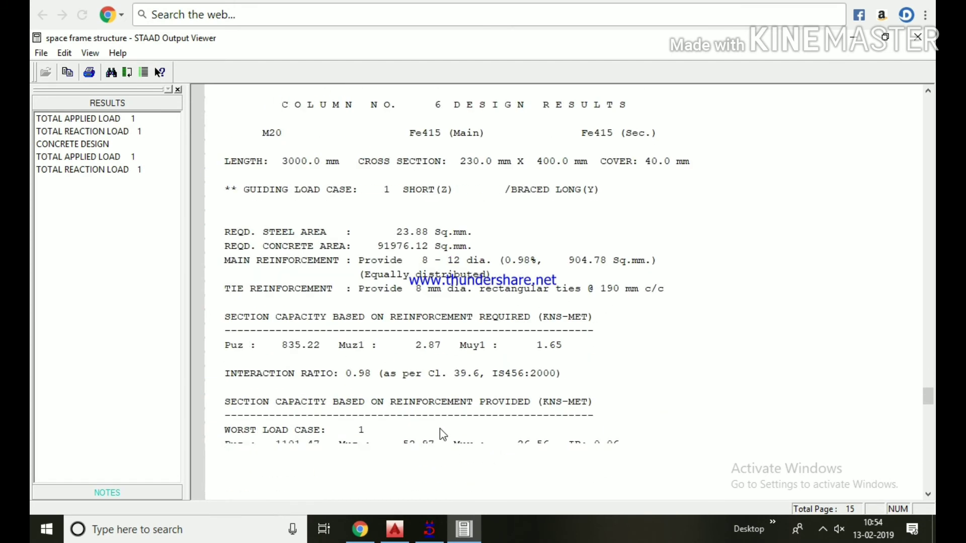
# Step: Review the concrete take-off for the total concrete volume and the steel weight per bar diameter, and close the output file
pyautogui.scroll(-5, 448, 431)
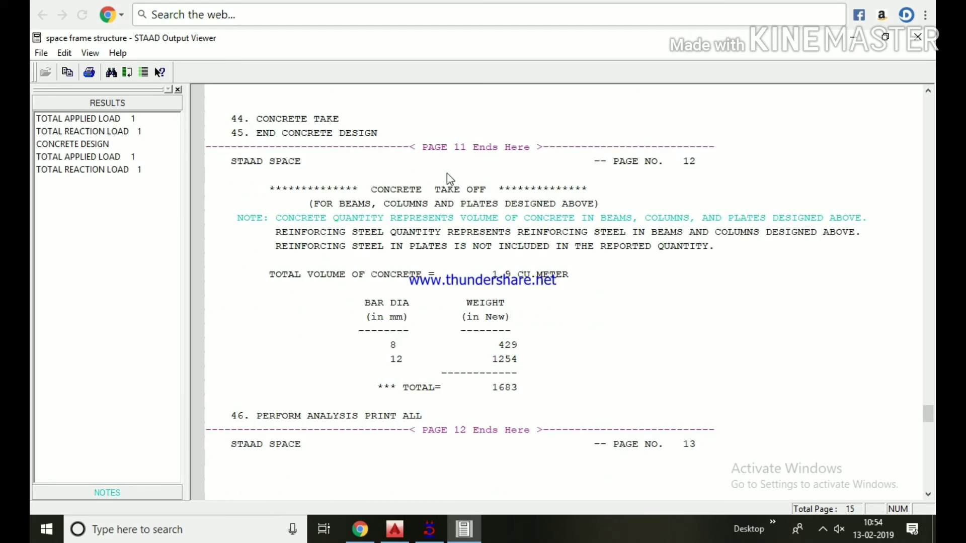
pyautogui.click(445, 217)
pyautogui.click(397, 275)
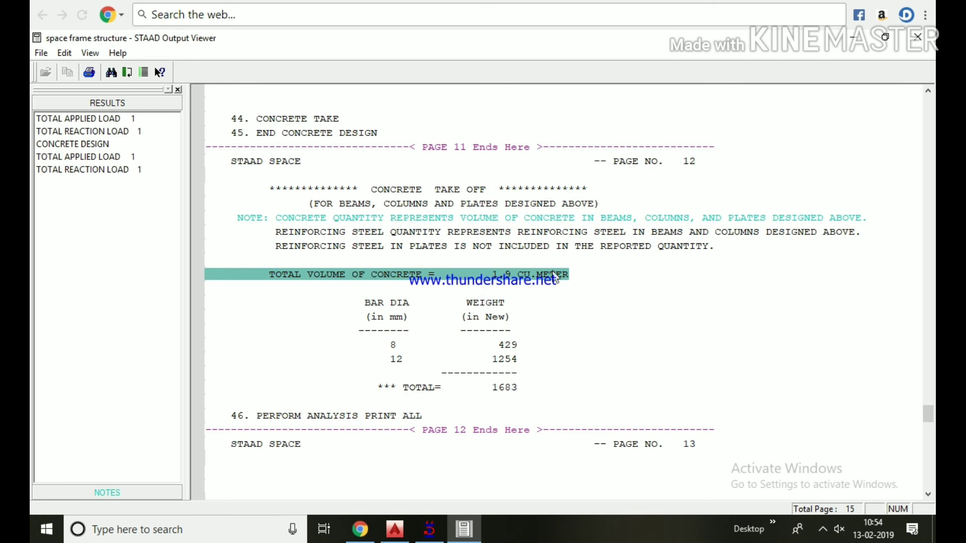
pyautogui.click(502, 389)
pyautogui.click(435, 351)
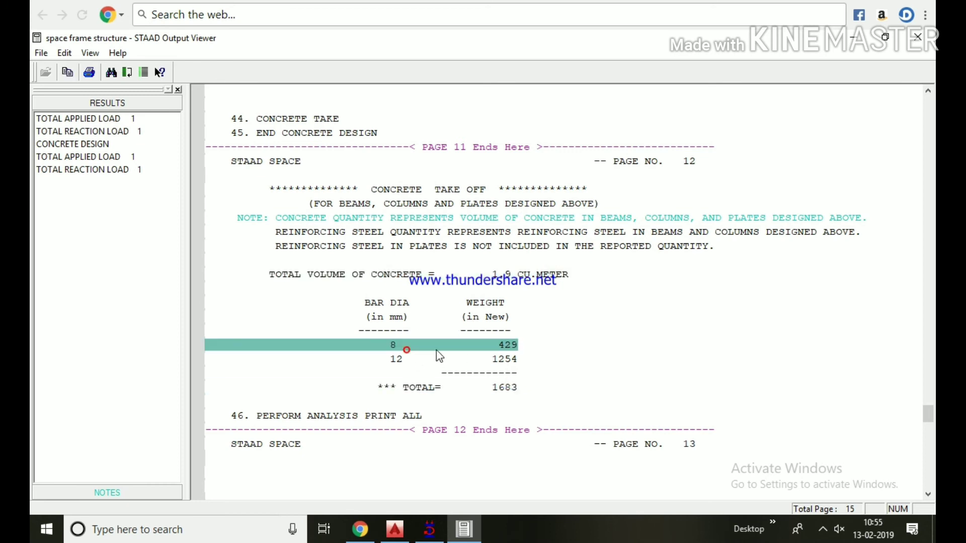
pyautogui.click(510, 362)
pyautogui.click(495, 391)
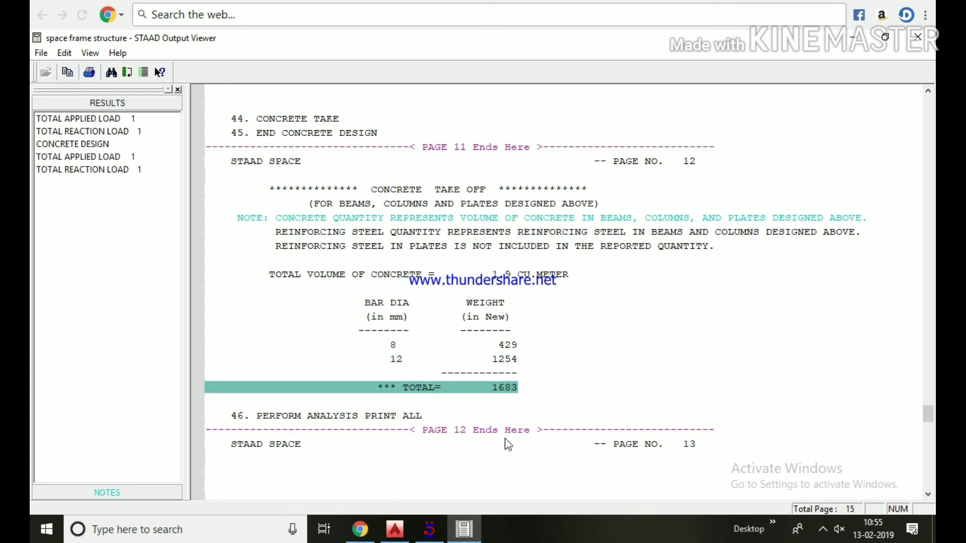
pyautogui.scroll(-1, 508, 445)
pyautogui.click(918, 37)
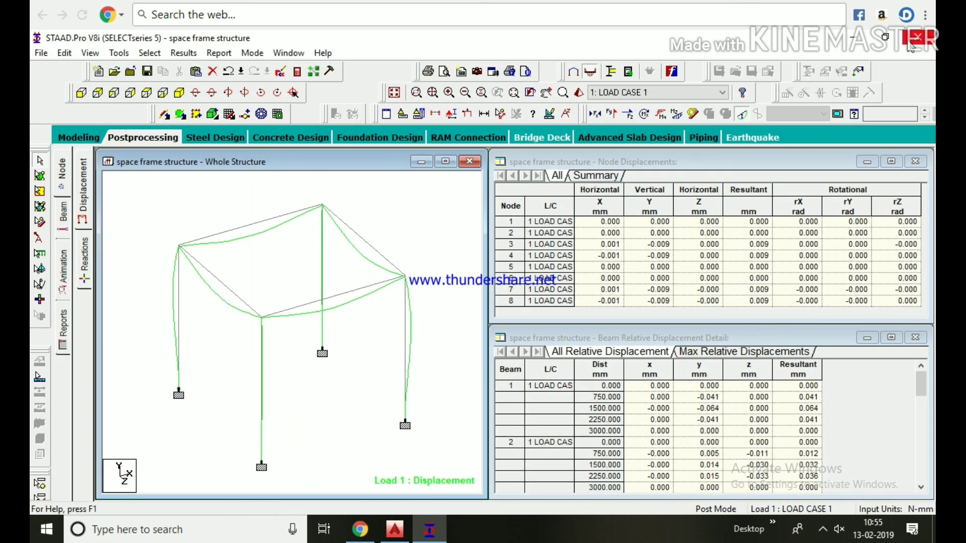
pyautogui.click(824, 529)
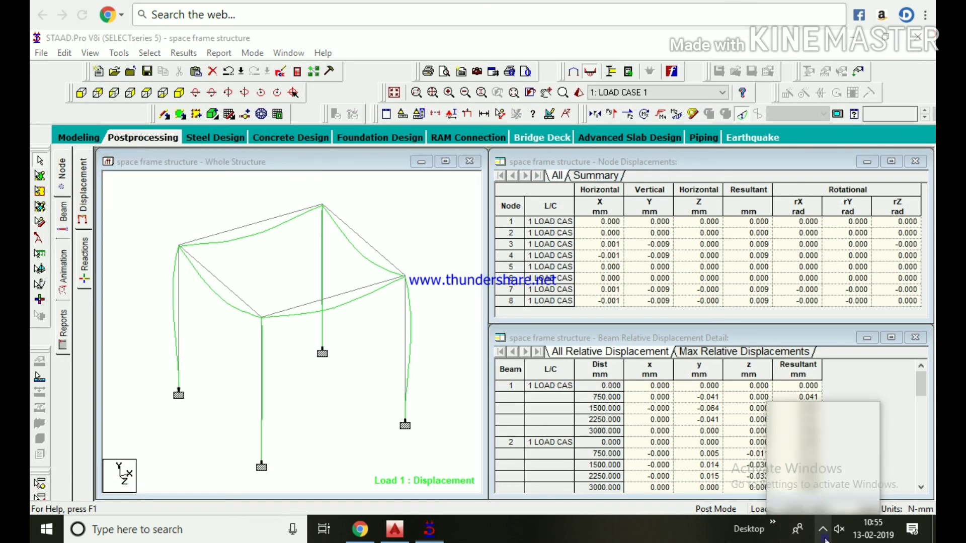
pyautogui.click(864, 446)
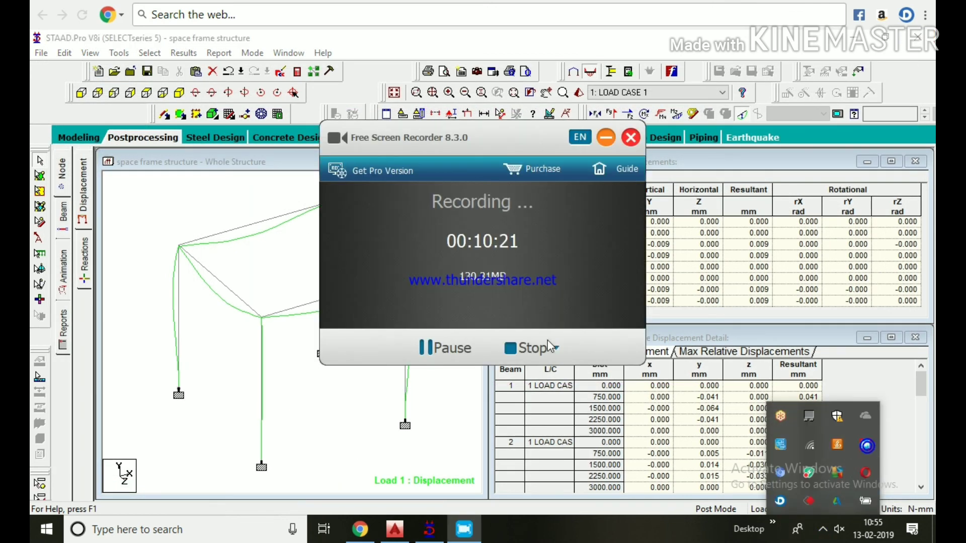